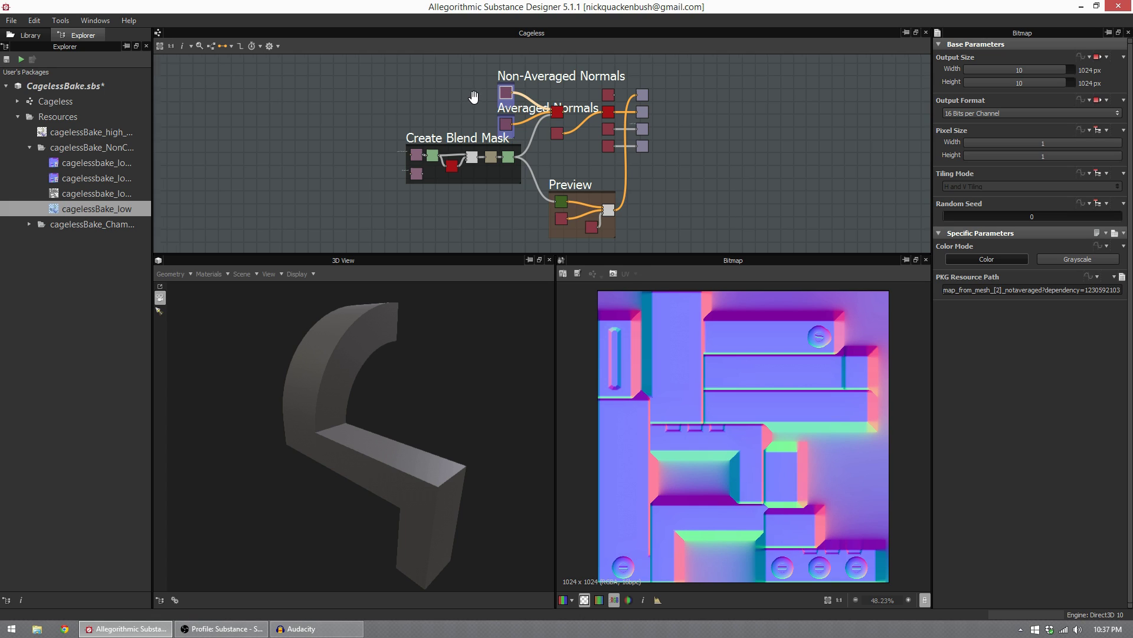
# Step: Open Bake model information for the cagelessBake_low mesh
pyautogui.moveTo(477, 98); pyautogui.dragTo(453, 95, button='middle')
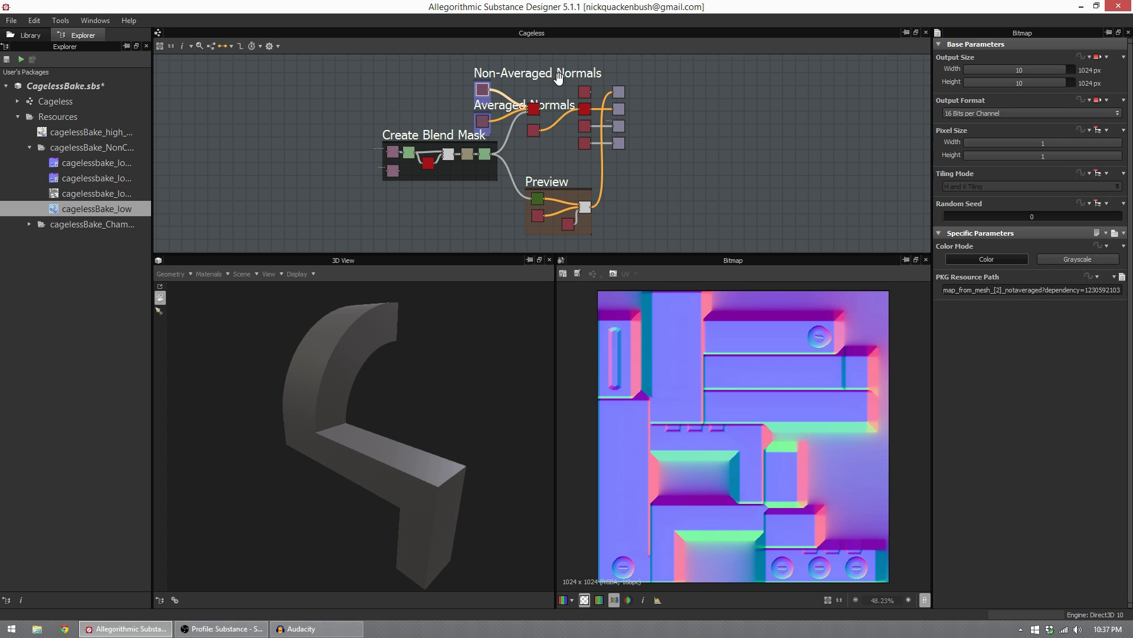
pyautogui.scroll(3, 523, 101)
pyautogui.moveTo(523, 101); pyautogui.dragTo(628, 108, button='middle')
pyautogui.scroll(1, 628, 108)
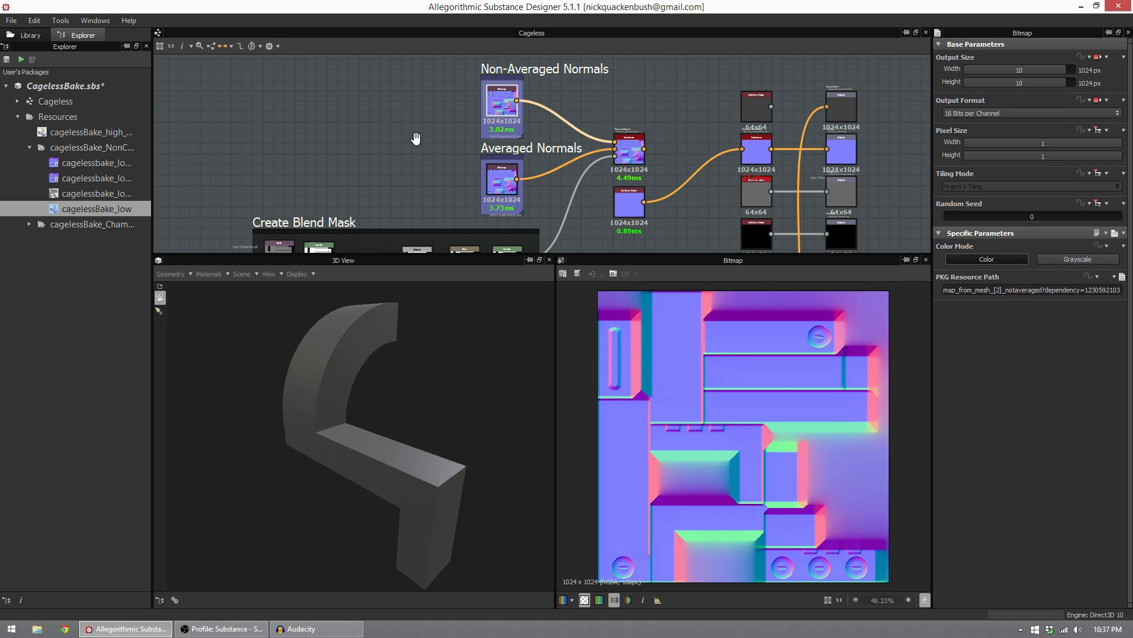
pyautogui.scroll(-3, 385, 135)
pyautogui.moveTo(385, 133); pyautogui.dragTo(399, 93, button='middle')
pyautogui.scroll(-1, 375, 95)
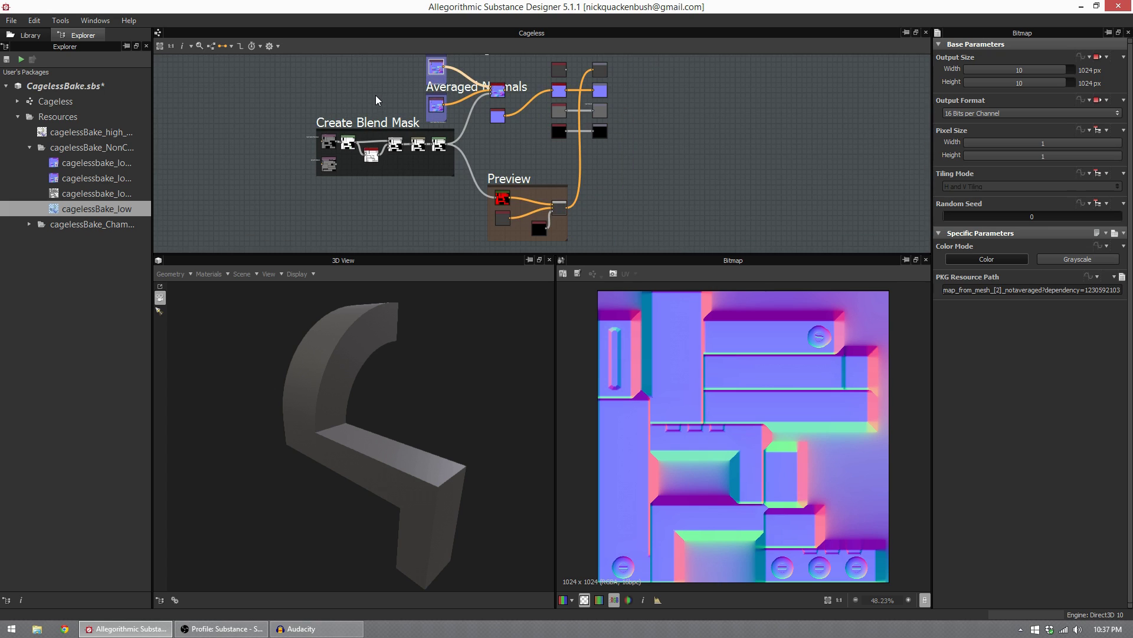
pyautogui.rightClick(95, 194)
pyautogui.rightClick(67, 211)
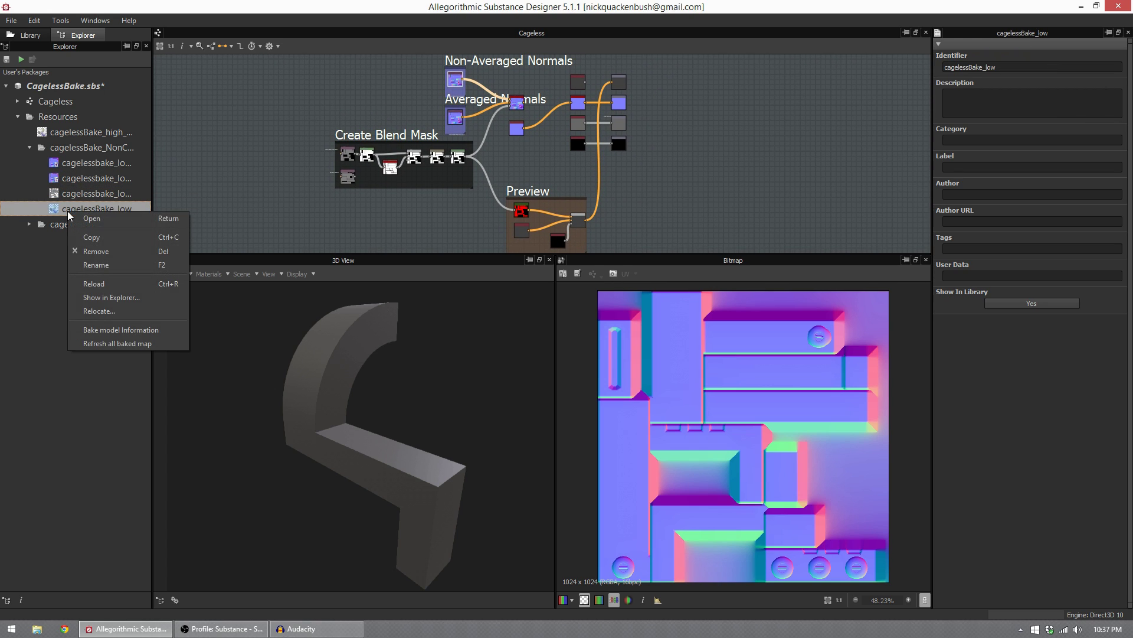
pyautogui.click(121, 329)
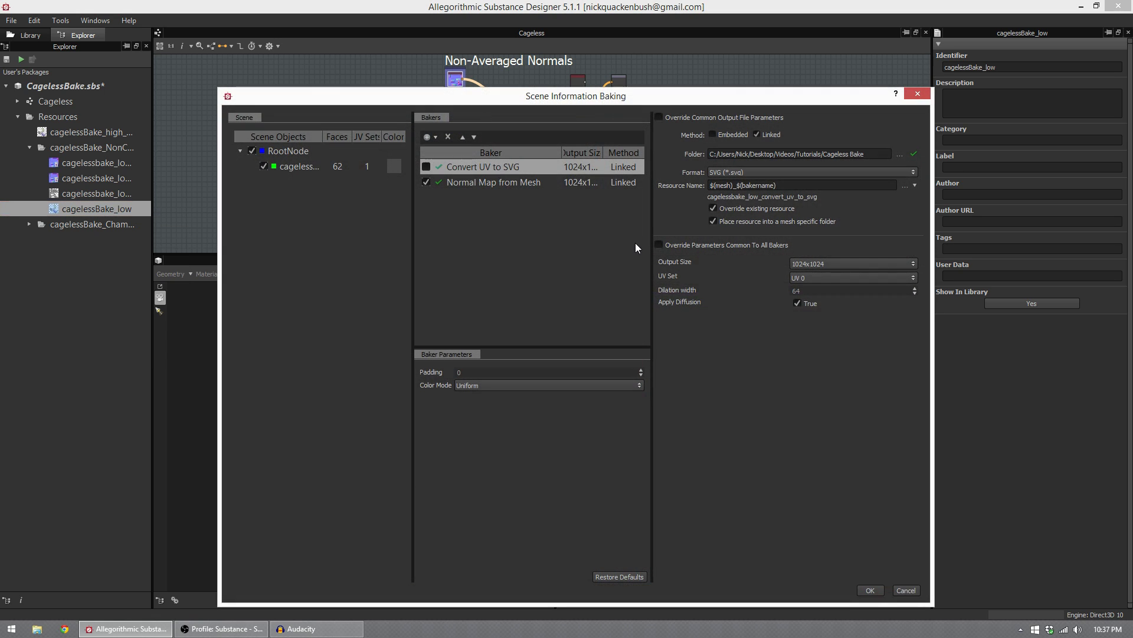
# Step: Bake Normal Map from Mesh and view the resulting cagelessbake_low_normal_map_from_mesh bitmap
pyautogui.click(460, 182)
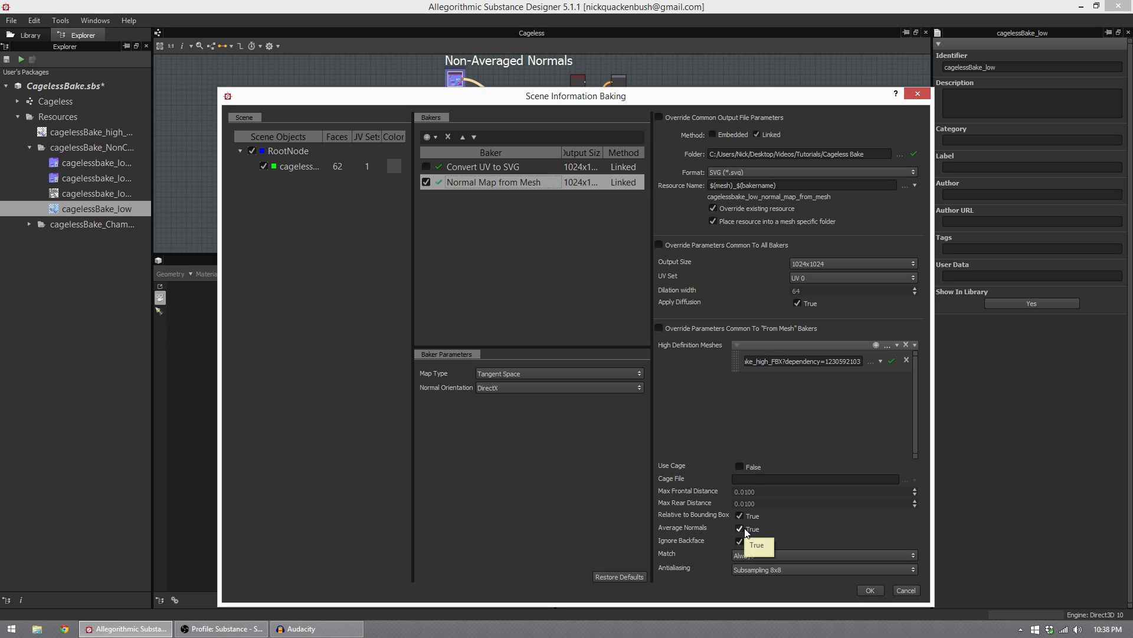
pyautogui.click(871, 590)
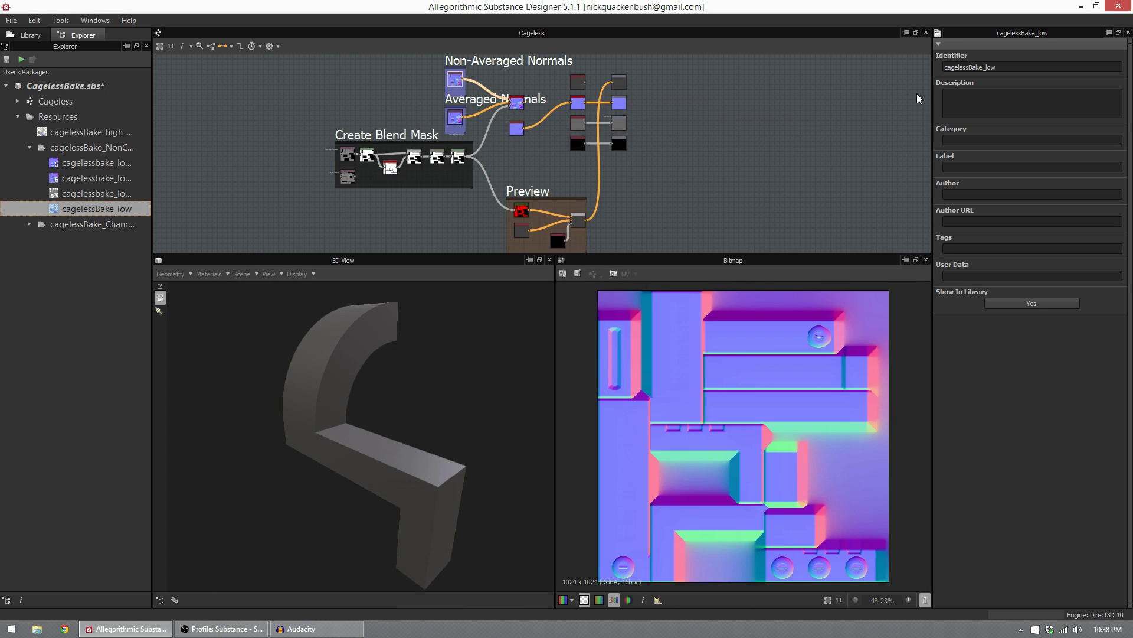
pyautogui.click(97, 163)
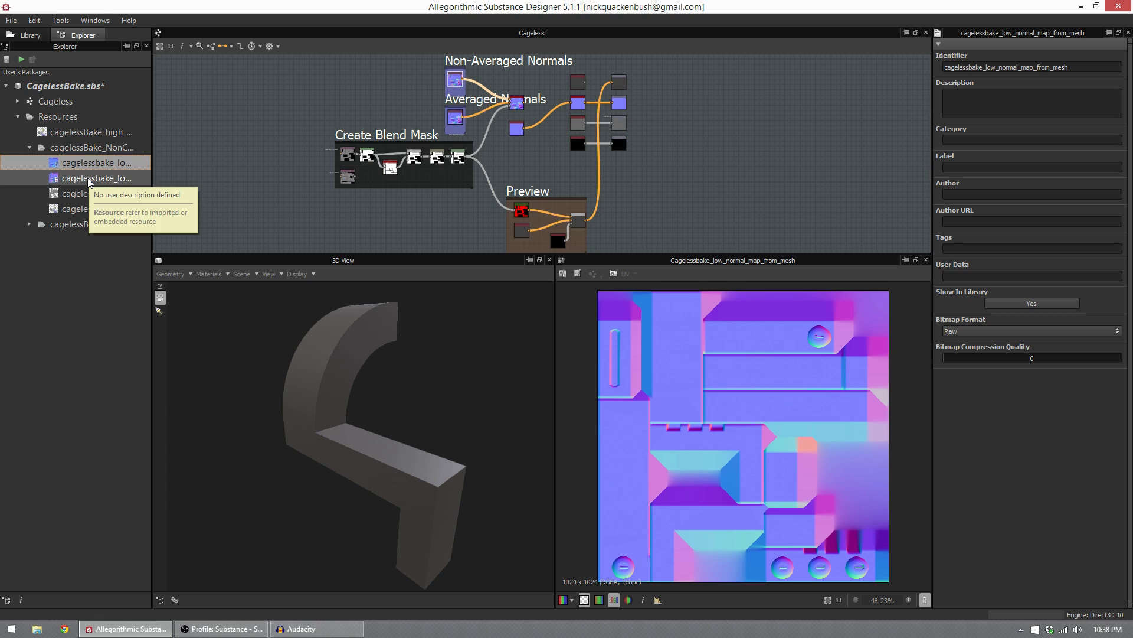
# Step: Show the cagelessbake_low_normal_map_from_mesh_[2]_notaveraged bake in the 2D view
pyautogui.click(88, 179)
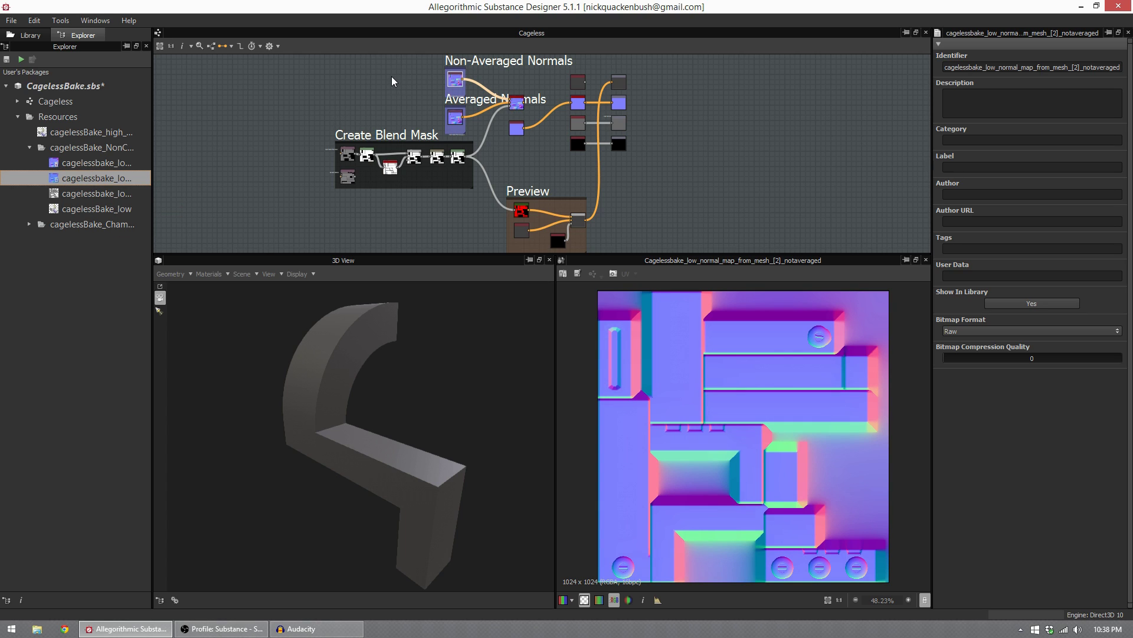
pyautogui.moveTo(390, 76)
pyautogui.mouseDown(button='middle')
pyautogui.moveTo(363, 70)
pyautogui.moveTo(386, 76)
pyautogui.mouseUp(button='middle')
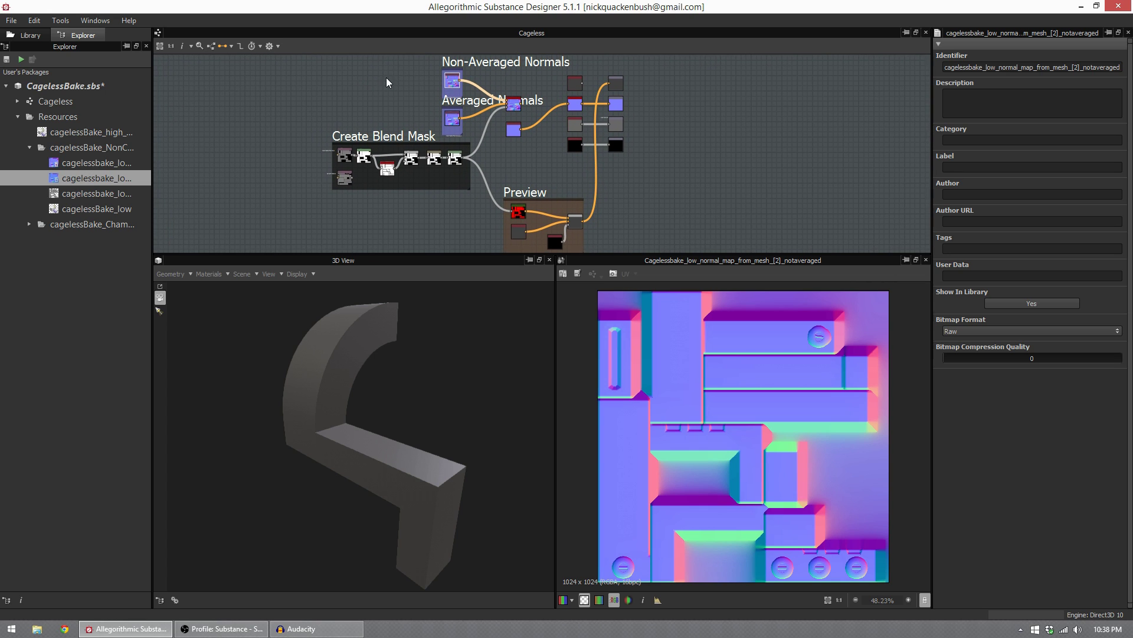
pyautogui.scroll(4, 419, 82)
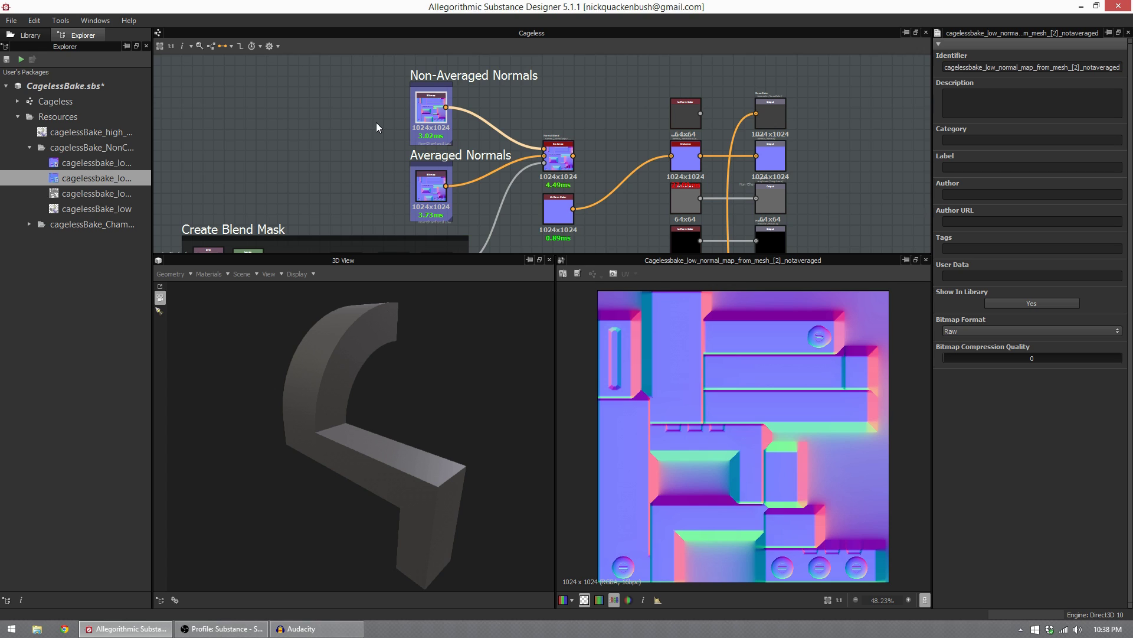
pyautogui.moveTo(409, 127); pyautogui.dragTo(379, 94, button='middle')
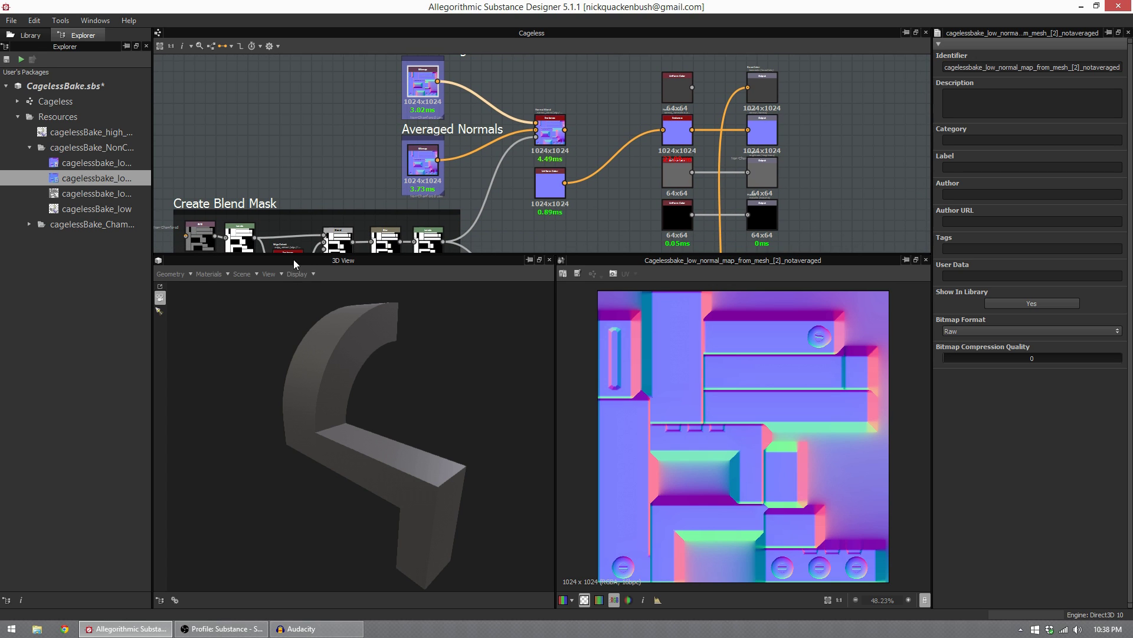
# Step: Load cagelessBake_high_FBX into the 3D view and inspect the bracket's screw details and end face
pyautogui.doubleClick(64, 133)
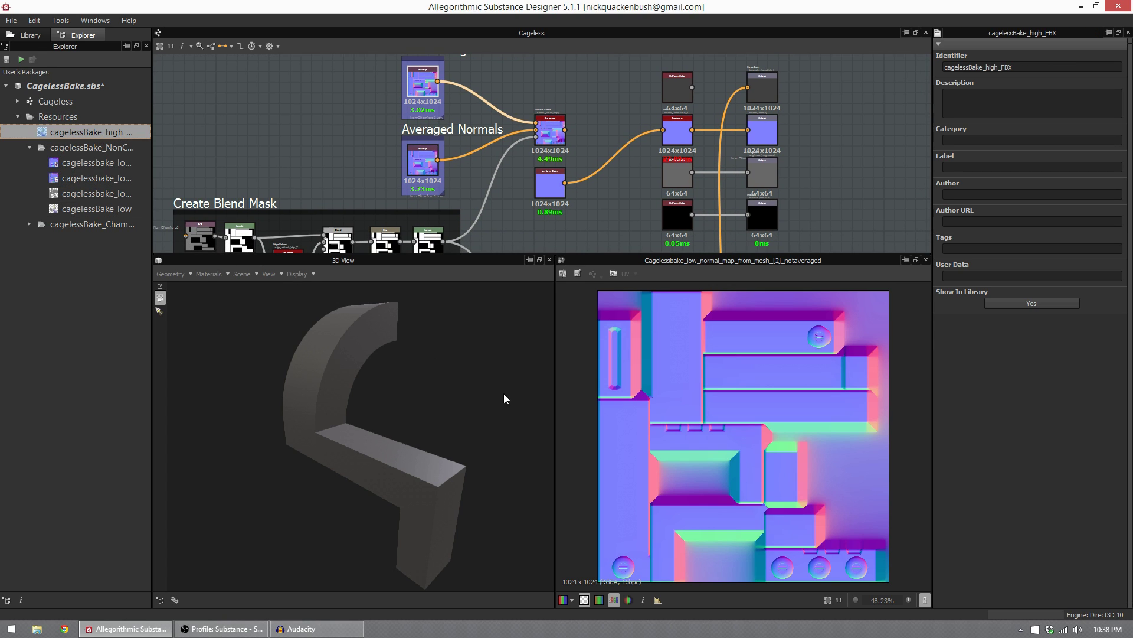
pyautogui.moveTo(415, 419); pyautogui.dragTo(503, 456)
pyautogui.scroll(3, 453, 398)
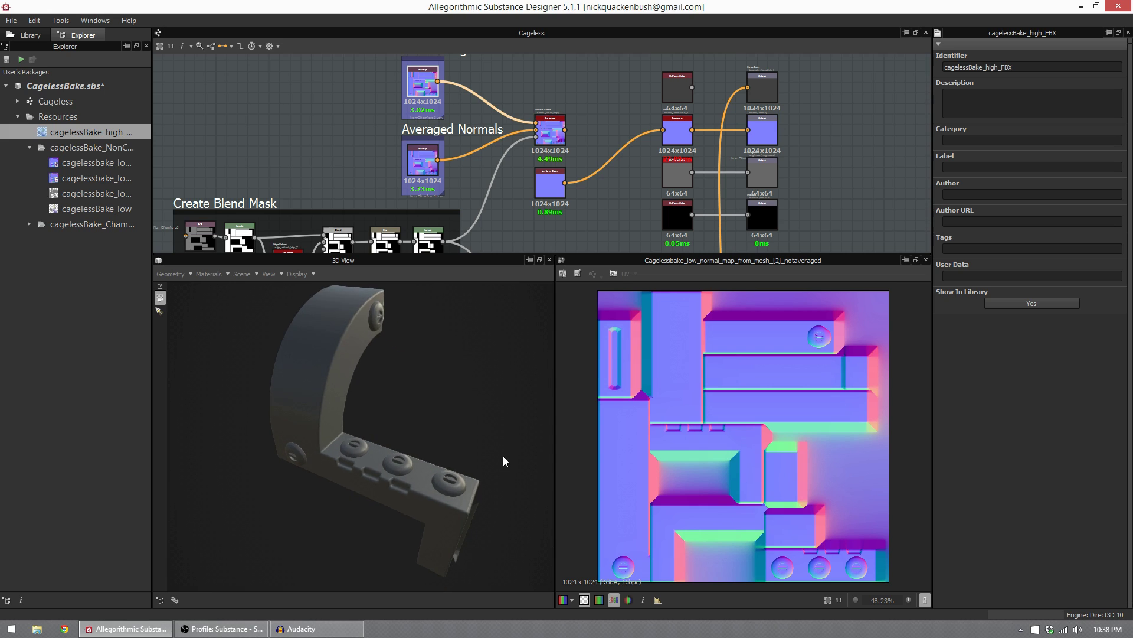
pyautogui.scroll(3, 490, 509)
pyautogui.moveTo(490, 509); pyautogui.dragTo(410, 374)
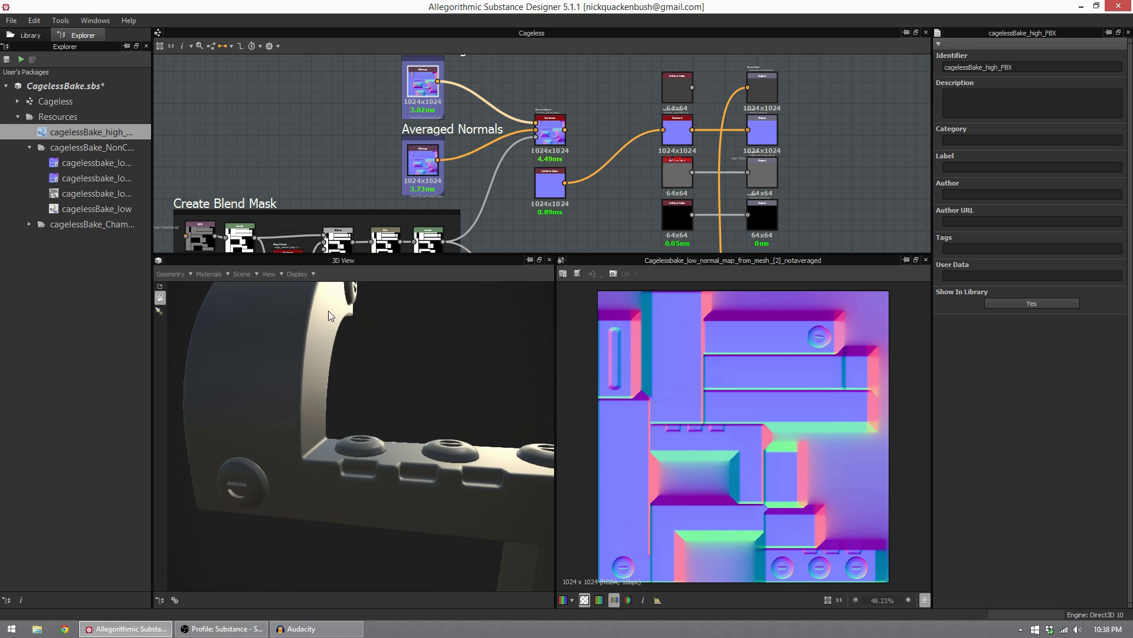
pyautogui.moveTo(463, 406); pyautogui.dragTo(441, 416)
pyautogui.moveTo(385, 508); pyautogui.dragTo(537, 456)
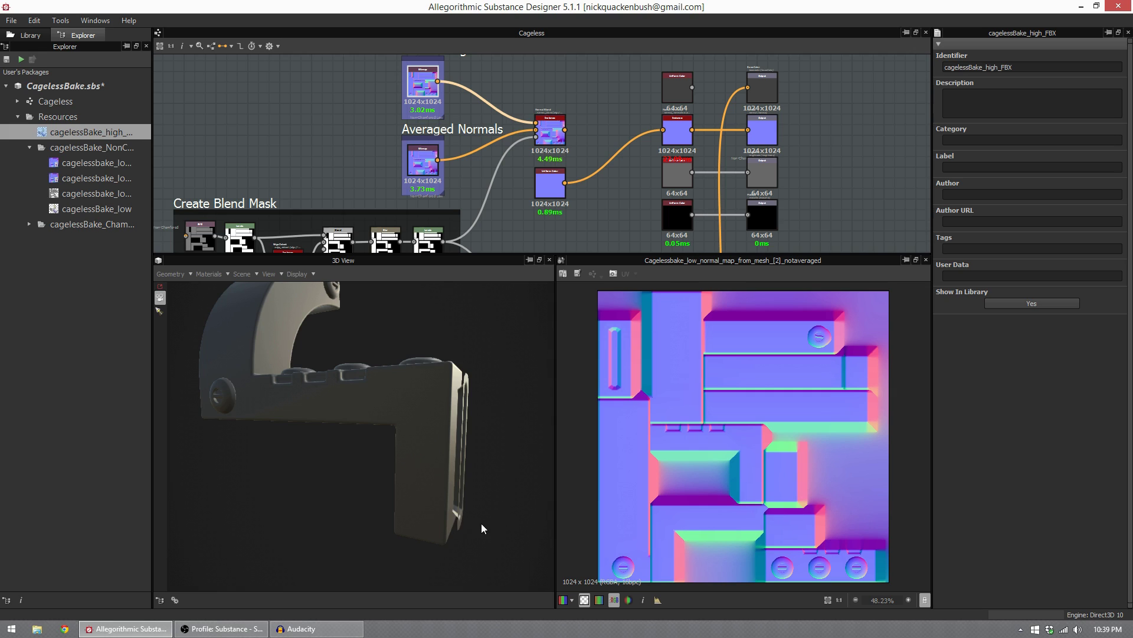
pyautogui.moveTo(482, 528); pyautogui.dragTo(478, 394)
# Step: Load cagelessBake_low in 3D and wire Non-Averaged Normals into the material's Normal input, checking the baked detail
pyautogui.doubleClick(73, 213)
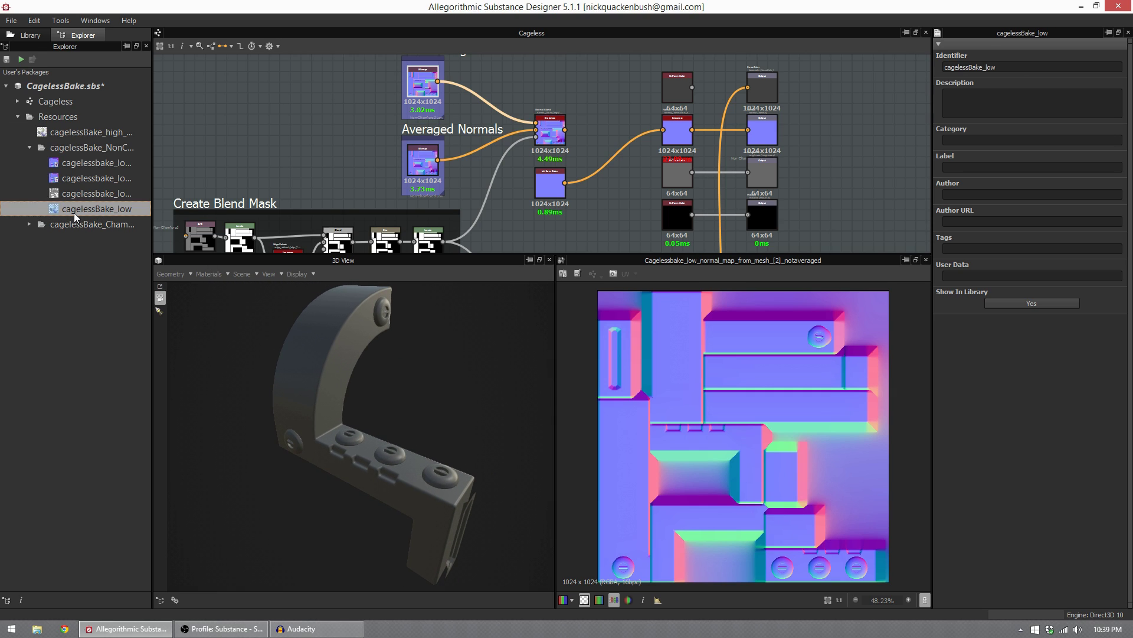
pyautogui.moveTo(469, 95); pyautogui.dragTo(416, 107, button='middle')
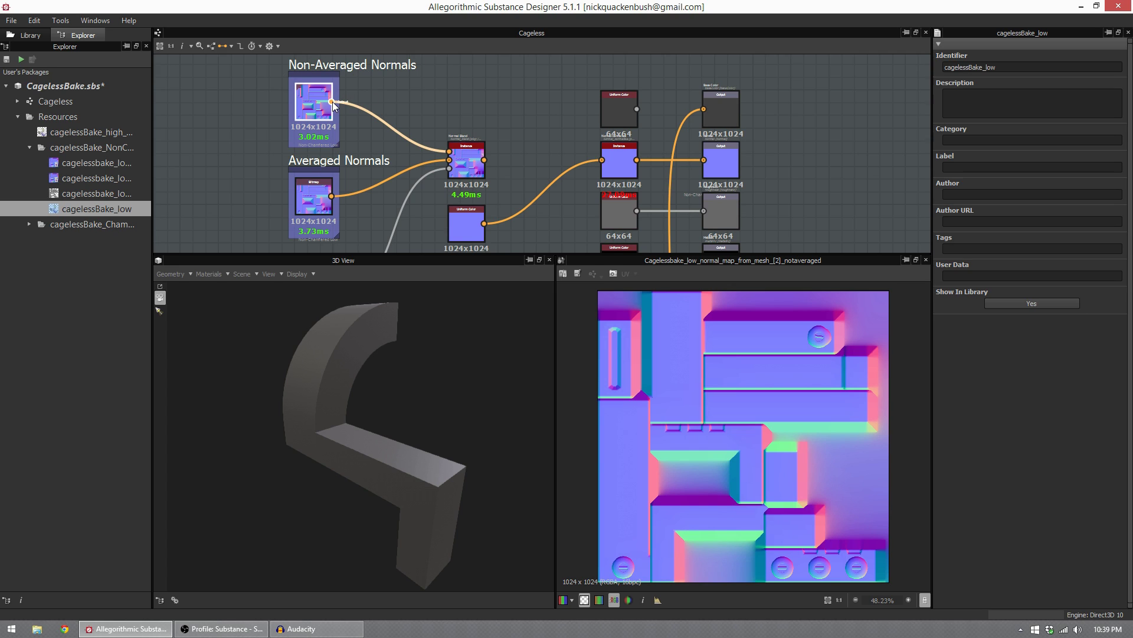
pyautogui.moveTo(332, 101); pyautogui.dragTo(602, 160)
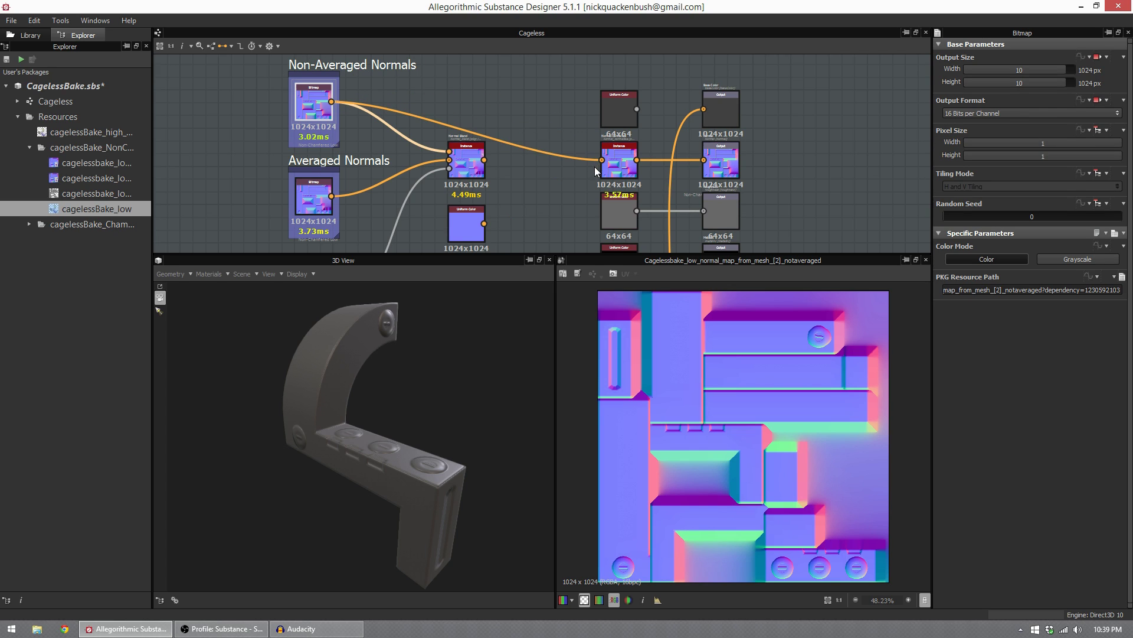
pyautogui.moveTo(480, 386)
pyautogui.mouseDown()
pyautogui.moveTo(496, 384)
pyautogui.moveTo(445, 436)
pyautogui.moveTo(464, 429)
pyautogui.moveTo(478, 469)
pyautogui.moveTo(470, 403)
pyautogui.moveTo(463, 419)
pyautogui.moveTo(478, 438)
pyautogui.moveTo(481, 412)
pyautogui.moveTo(465, 391)
pyautogui.mouseUp()
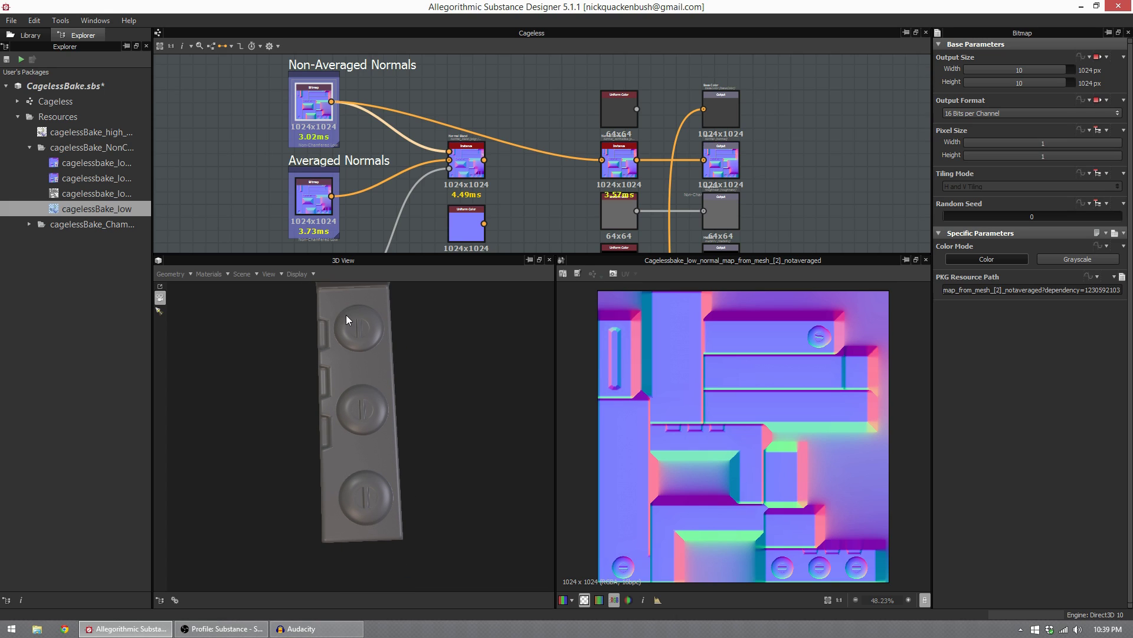
pyautogui.moveTo(456, 501); pyautogui.dragTo(396, 401)
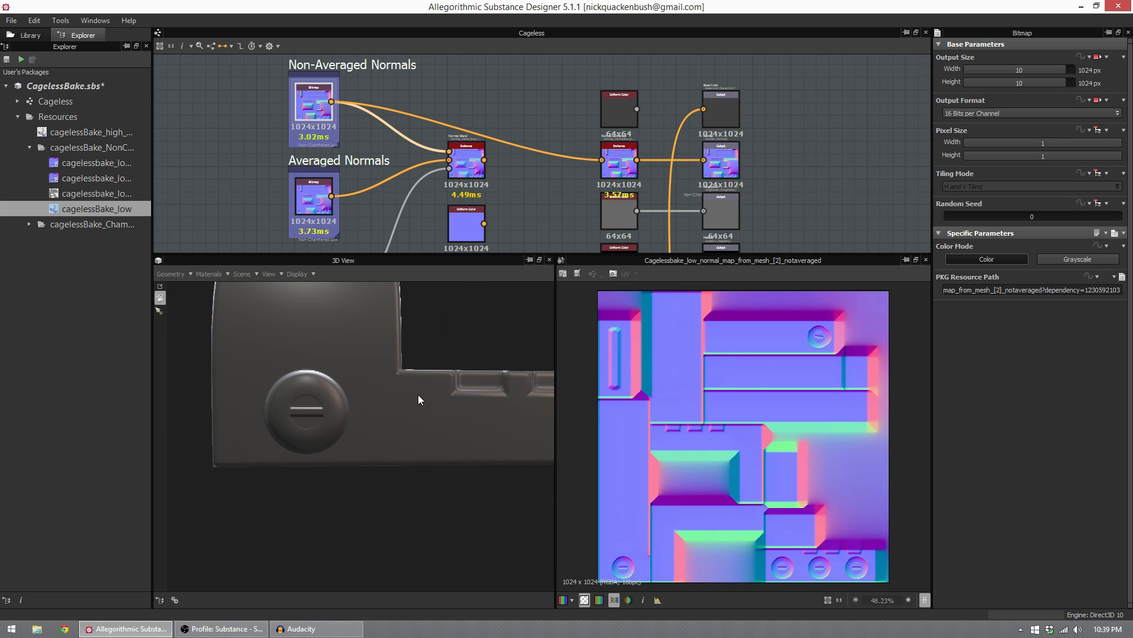
pyautogui.moveTo(271, 418); pyautogui.dragTo(441, 395)
pyautogui.moveTo(504, 440)
pyautogui.mouseDown()
pyautogui.moveTo(460, 425)
pyautogui.moveTo(467, 441)
pyautogui.moveTo(481, 407)
pyautogui.moveTo(422, 409)
pyautogui.moveTo(483, 417)
pyautogui.moveTo(490, 402)
pyautogui.moveTo(471, 405)
pyautogui.moveTo(488, 470)
pyautogui.moveTo(448, 408)
pyautogui.moveTo(434, 436)
pyautogui.moveTo(462, 448)
pyautogui.moveTo(489, 438)
pyautogui.moveTo(460, 390)
pyautogui.moveTo(464, 371)
pyautogui.moveTo(437, 356)
pyautogui.moveTo(485, 429)
pyautogui.mouseUp()
pyautogui.moveTo(509, 392); pyautogui.dragTo(470, 359)
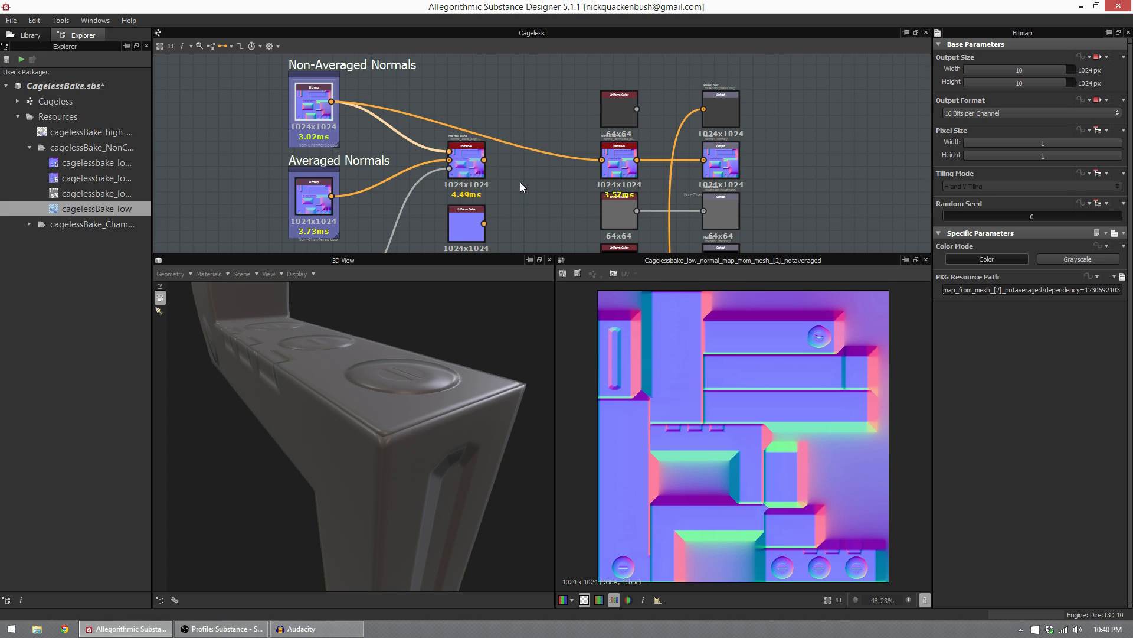
pyautogui.moveTo(520, 182)
pyautogui.mouseDown(button='middle')
pyautogui.moveTo(515, 168)
pyautogui.moveTo(514, 184)
pyautogui.mouseUp(button='middle')
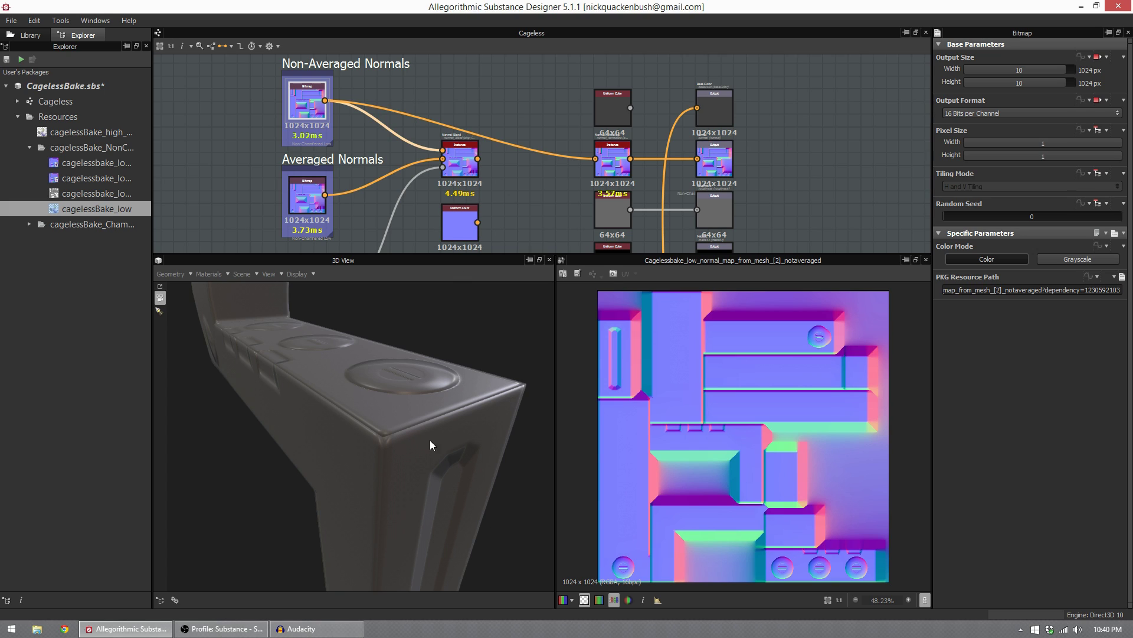
pyautogui.moveTo(478, 223); pyautogui.dragTo(595, 159)
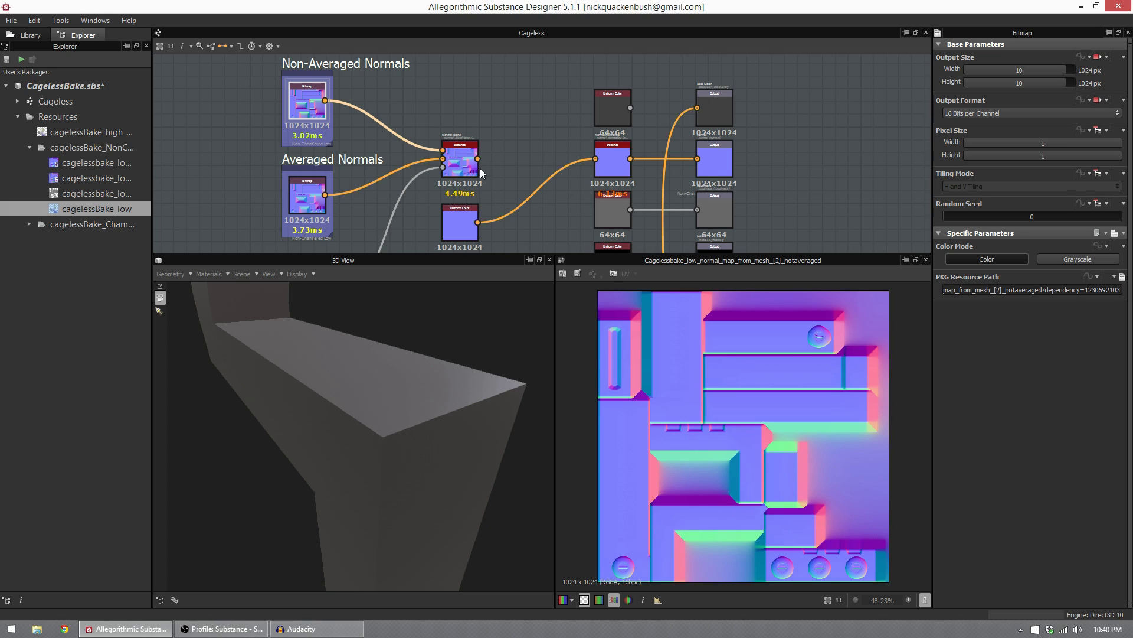
pyautogui.moveTo(325, 100); pyautogui.dragTo(608, 162)
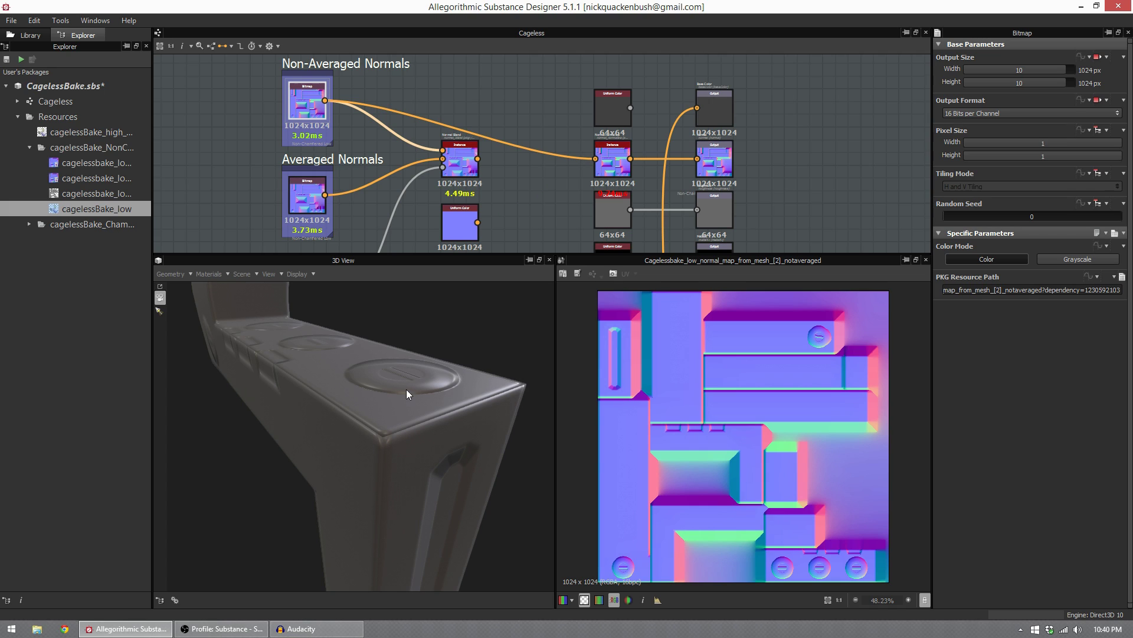
pyautogui.moveTo(399, 381); pyautogui.dragTo(394, 412)
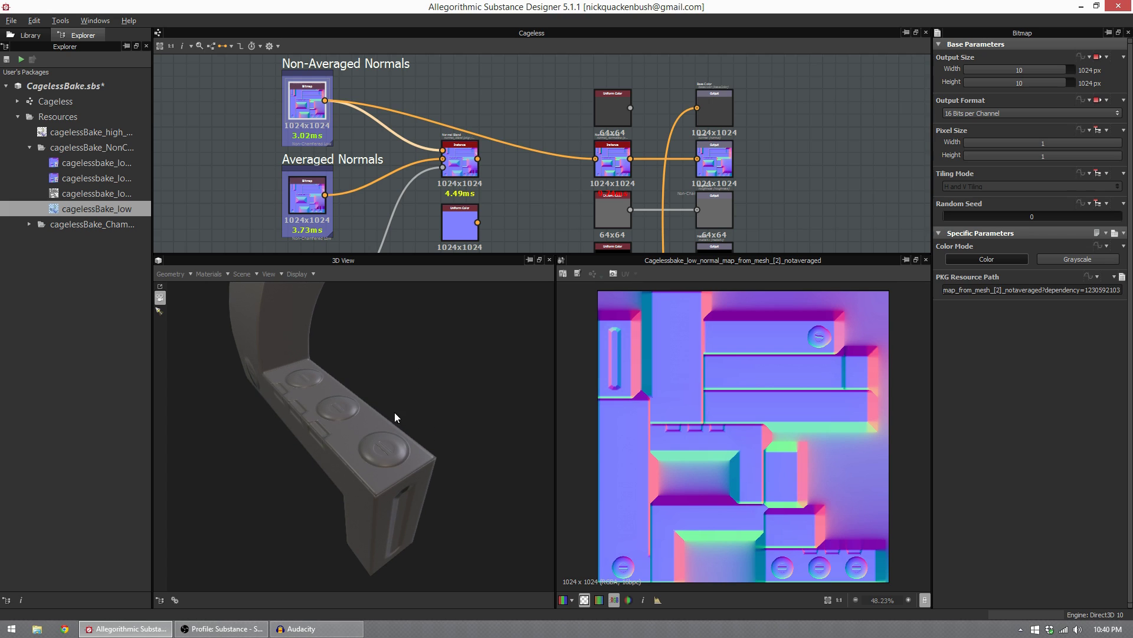
pyautogui.moveTo(422, 454)
pyautogui.mouseDown()
pyautogui.moveTo(419, 436)
pyautogui.moveTo(437, 445)
pyautogui.mouseUp()
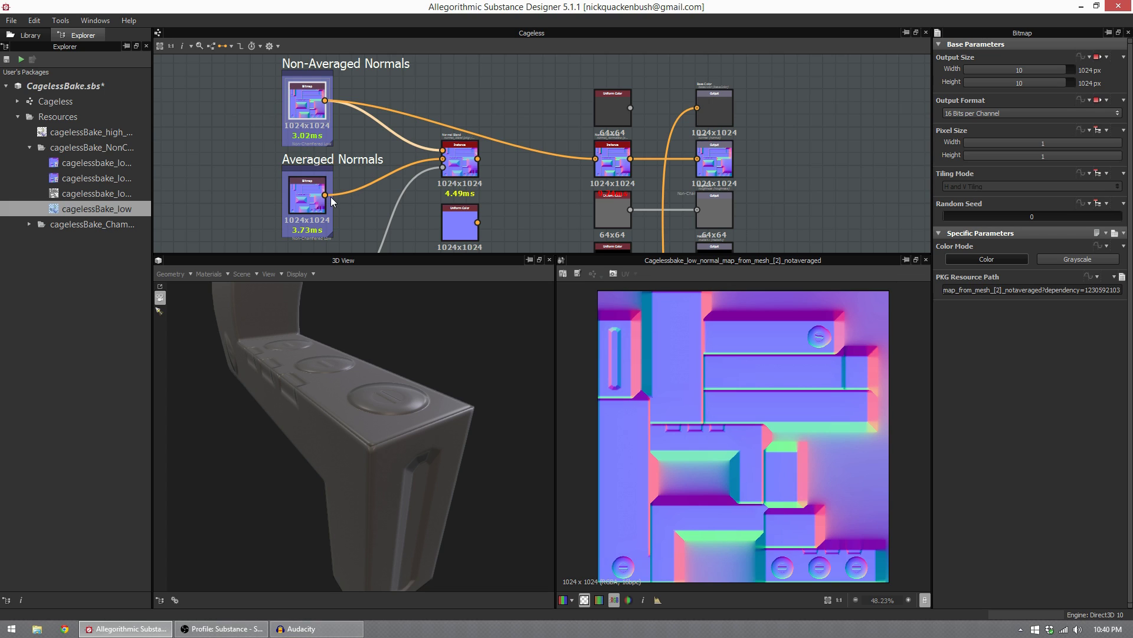
pyautogui.moveTo(324, 195); pyautogui.dragTo(595, 158)
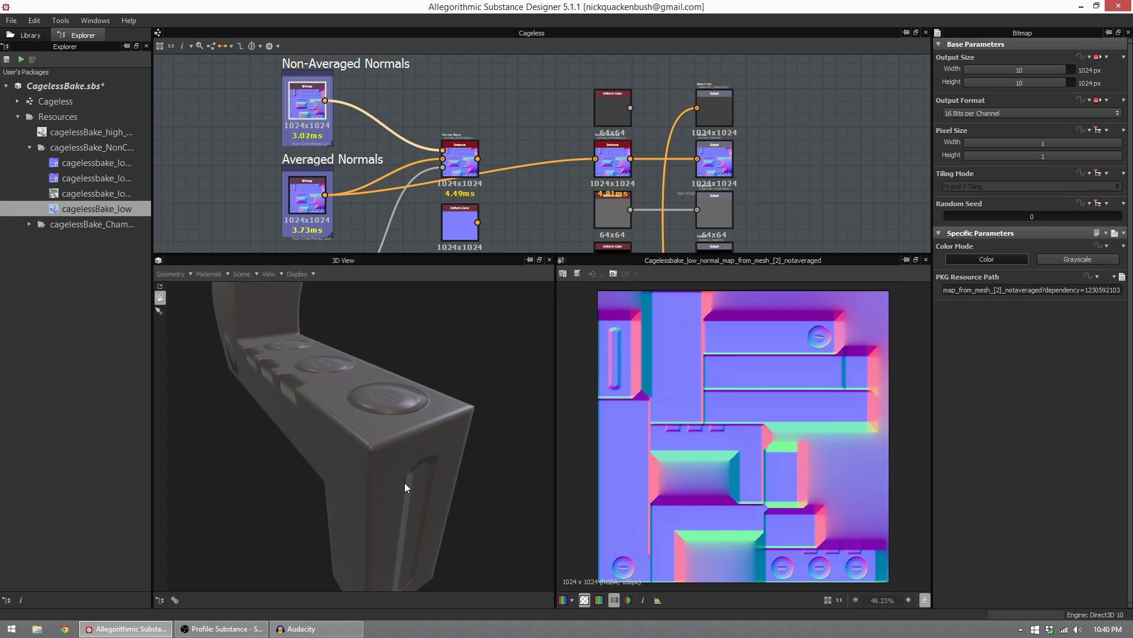
pyautogui.scroll(3, 396, 473)
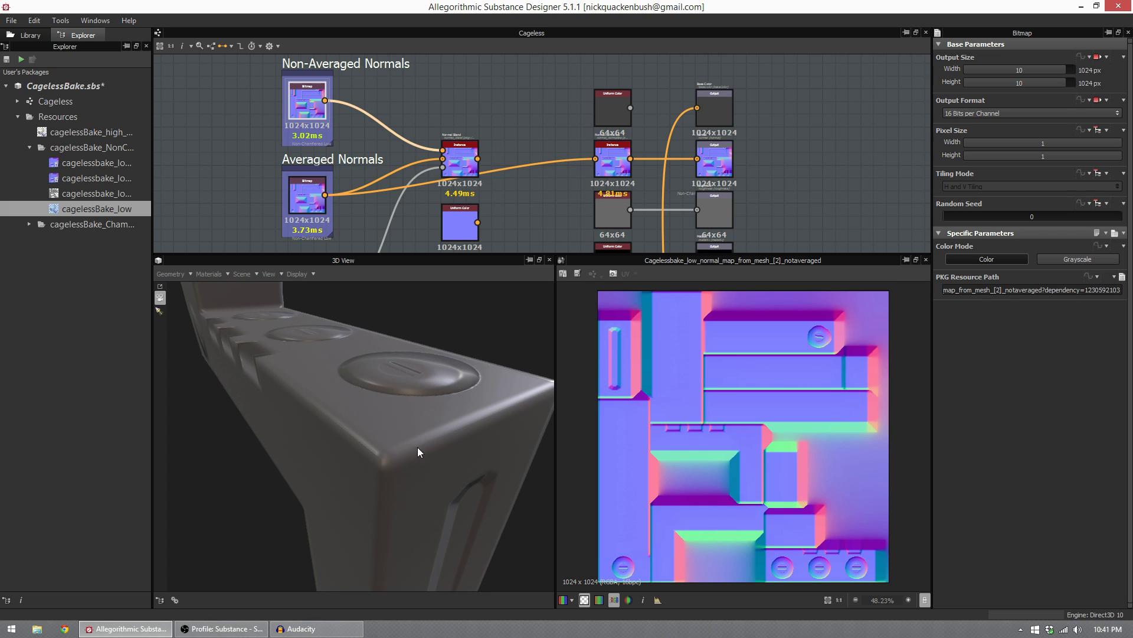
pyautogui.moveTo(448, 438); pyautogui.dragTo(423, 403)
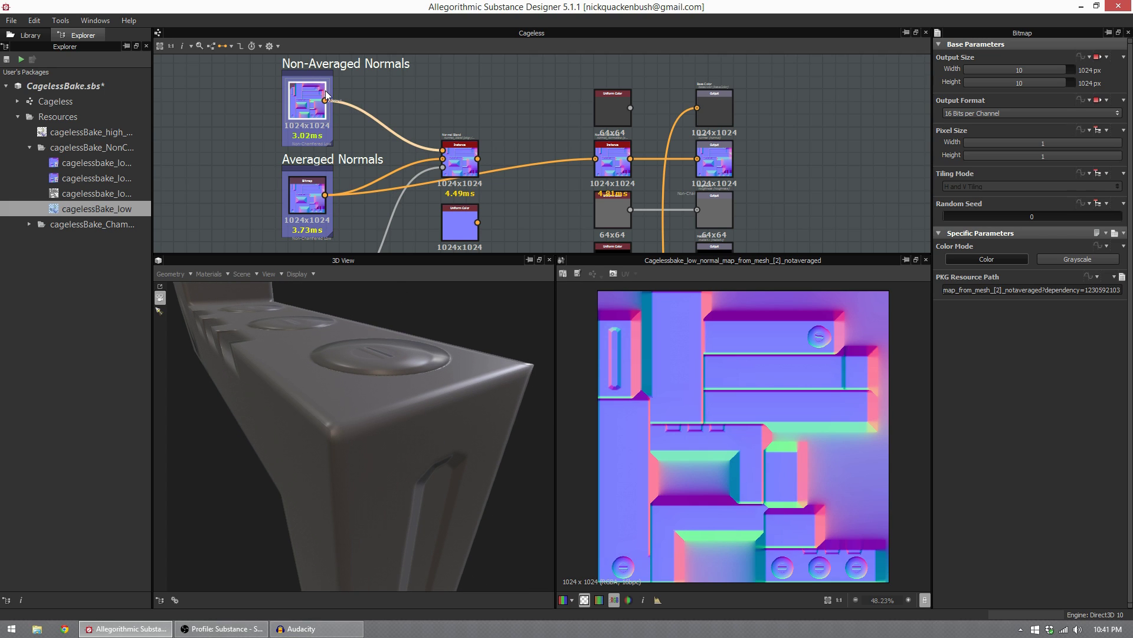
pyautogui.moveTo(325, 100)
pyautogui.mouseDown()
pyautogui.moveTo(614, 146)
pyautogui.moveTo(595, 158)
pyautogui.mouseUp()
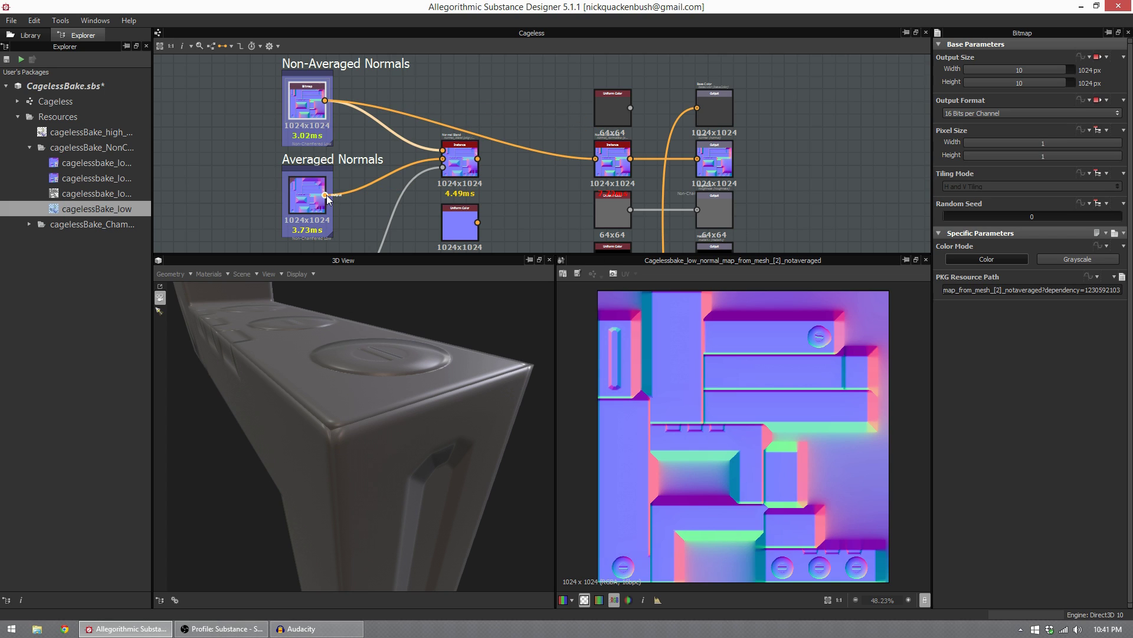
pyautogui.moveTo(326, 195); pyautogui.dragTo(595, 159)
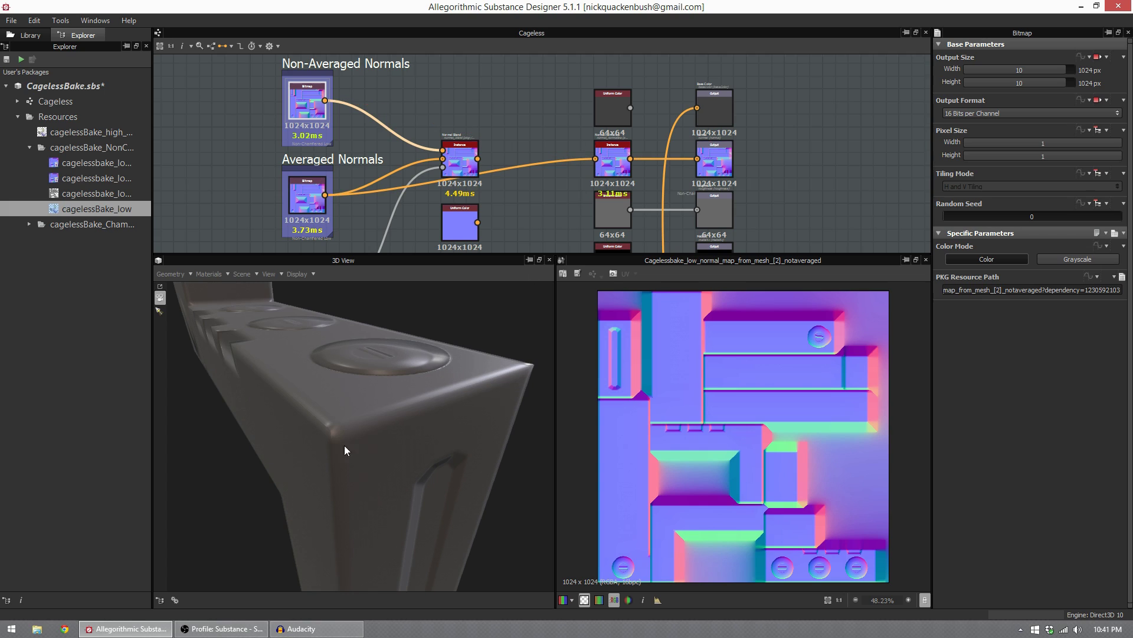
pyautogui.moveTo(345, 445)
pyautogui.mouseDown()
pyautogui.moveTo(334, 436)
pyautogui.moveTo(407, 451)
pyautogui.moveTo(328, 454)
pyautogui.mouseUp()
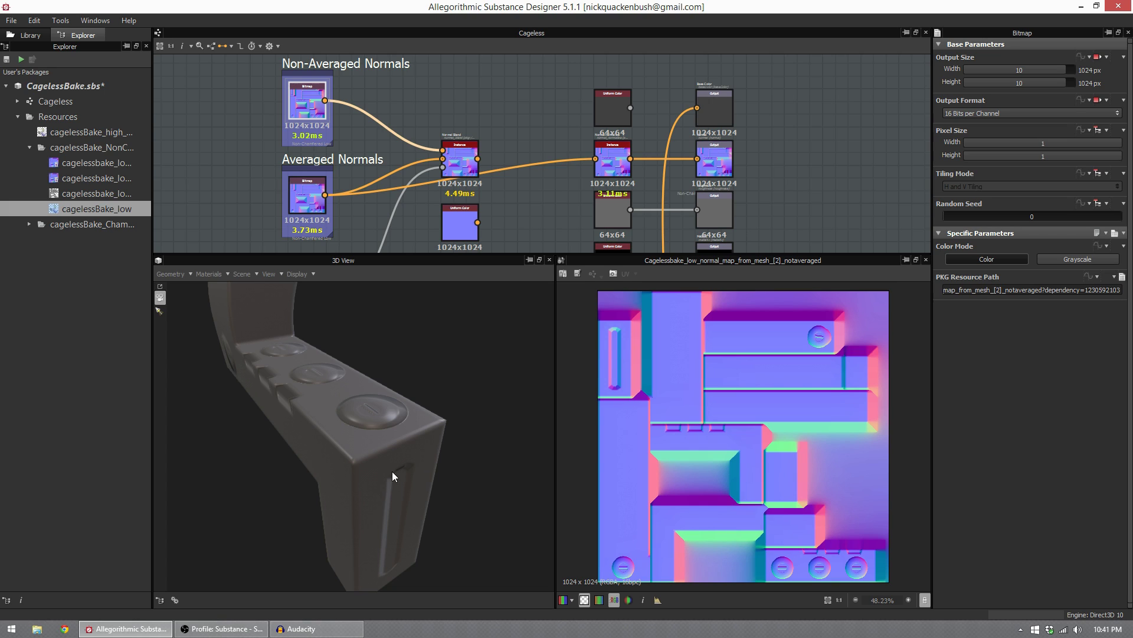
pyautogui.moveTo(392, 471); pyautogui.dragTo(321, 409)
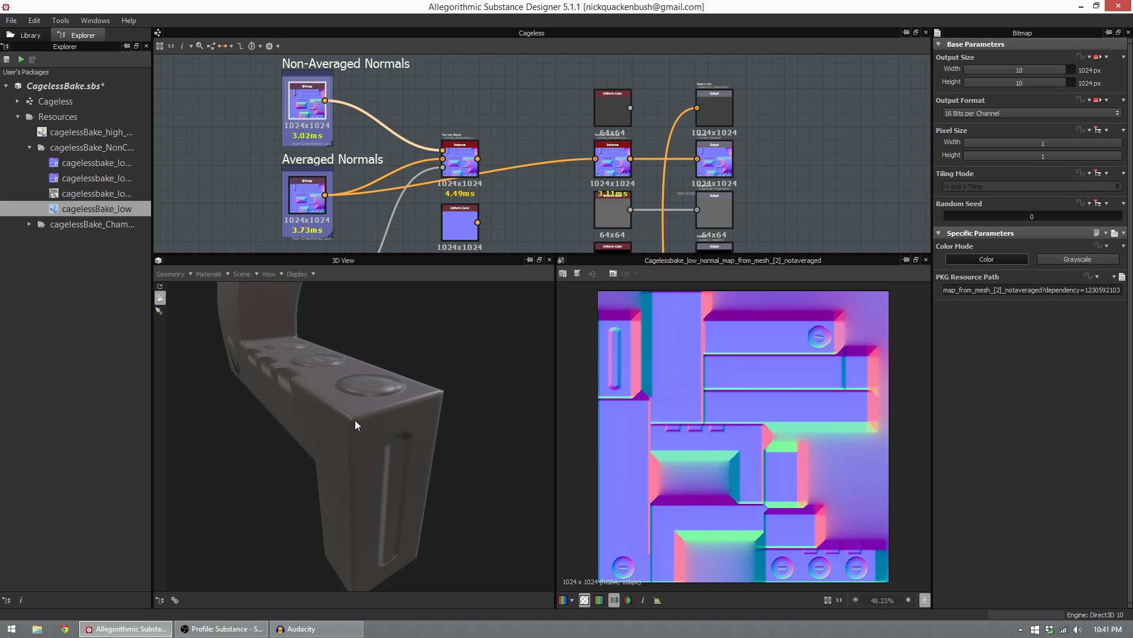
pyautogui.moveTo(355, 420); pyautogui.dragTo(370, 443)
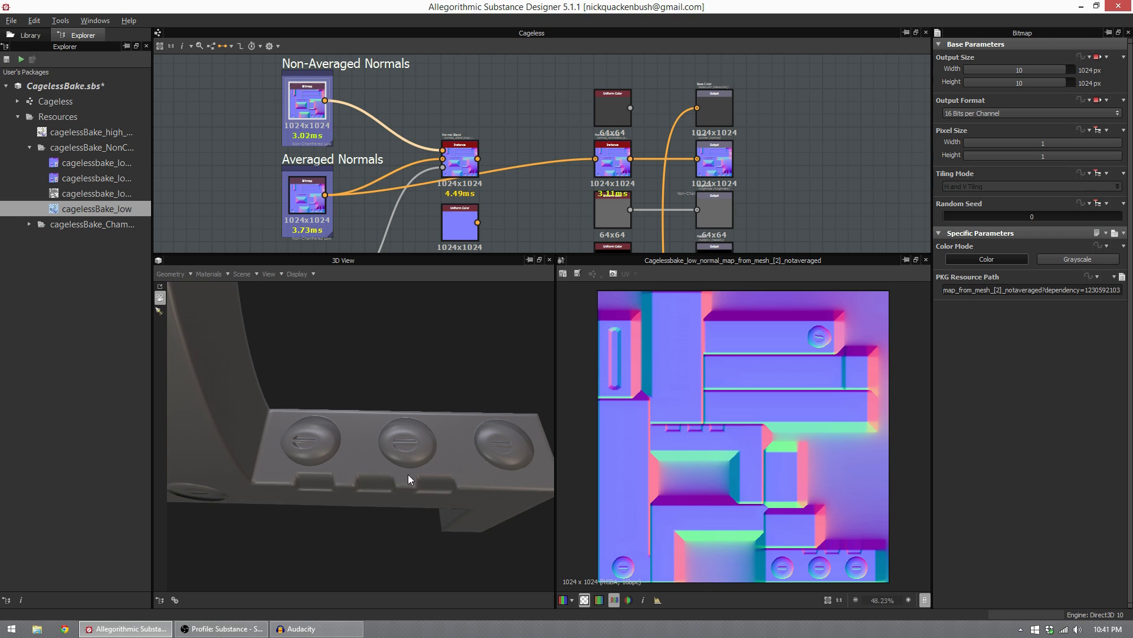
pyautogui.moveTo(408, 473); pyautogui.dragTo(341, 437)
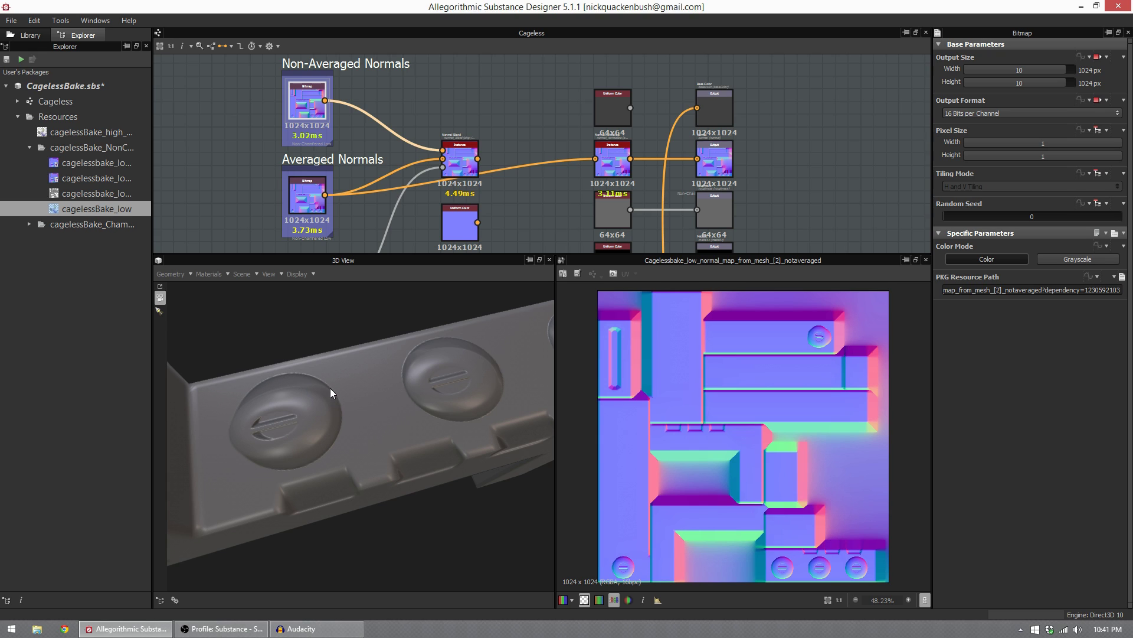
pyautogui.moveTo(332, 394); pyautogui.dragTo(352, 346)
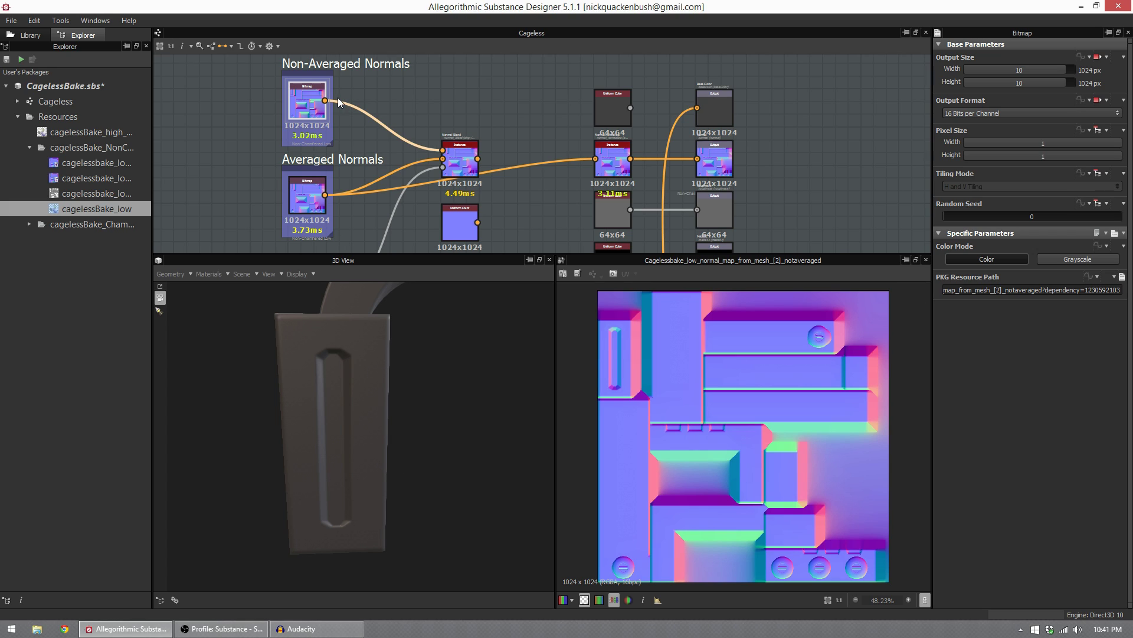
# Step: Compare the high-poly and low-poly bracket meshes in the 3D preview
pyautogui.doubleClick(74, 132)
pyautogui.moveTo(299, 307)
pyautogui.mouseDown()
pyautogui.moveTo(474, 466)
pyautogui.moveTo(391, 402)
pyautogui.moveTo(393, 387)
pyautogui.moveTo(449, 457)
pyautogui.moveTo(452, 416)
pyautogui.moveTo(387, 374)
pyautogui.mouseUp()
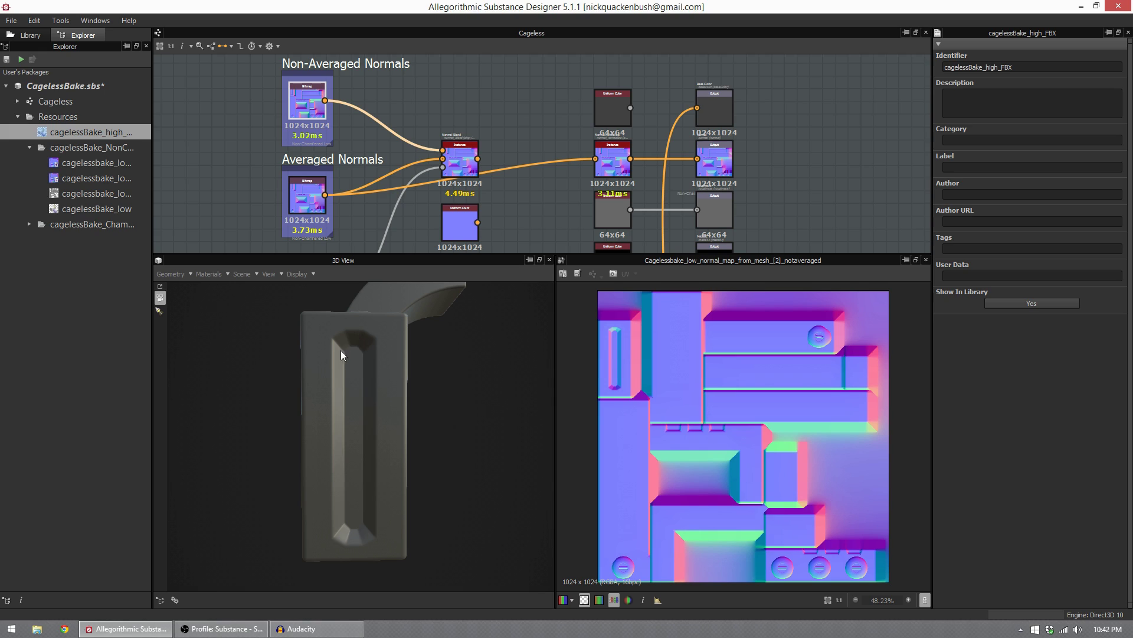
pyautogui.doubleClick(95, 209)
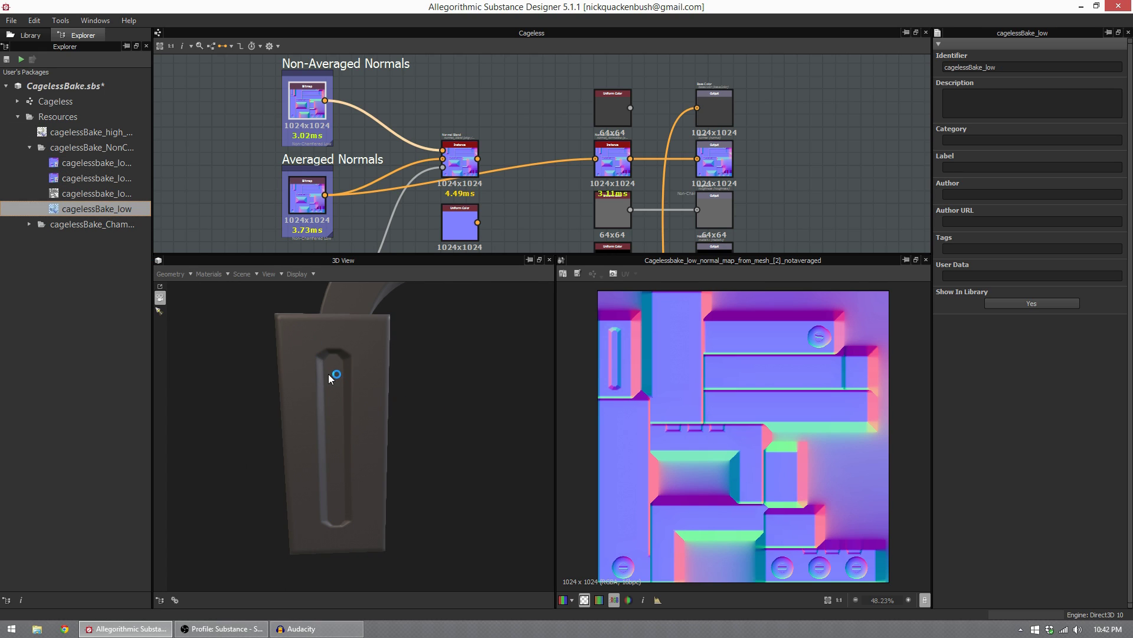
pyautogui.moveTo(450, 373); pyautogui.dragTo(379, 436)
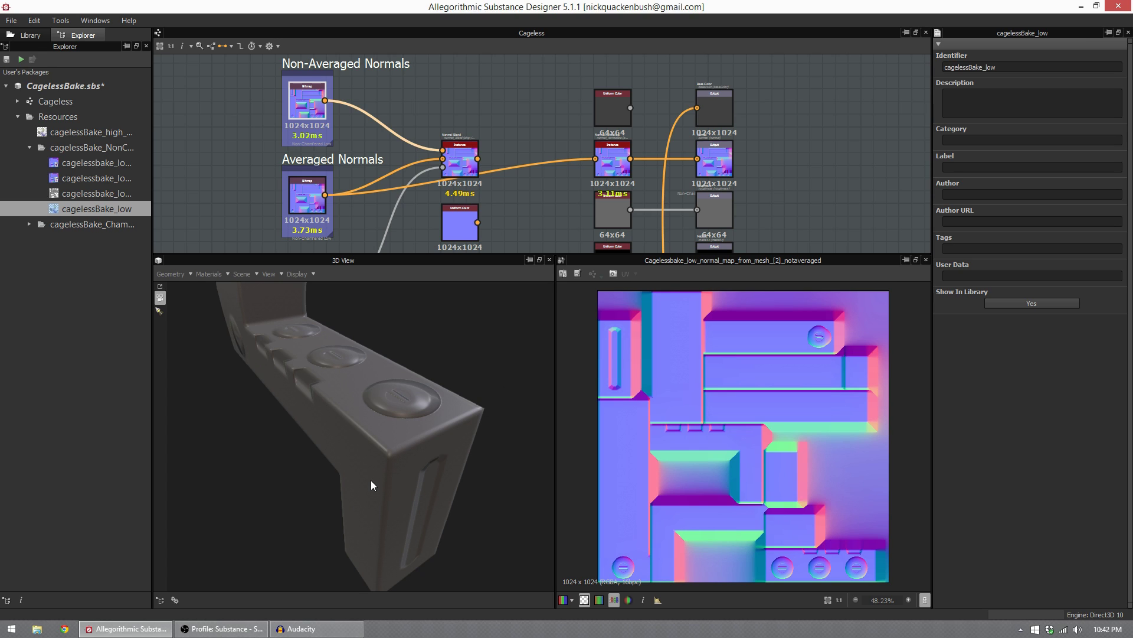
# Step: Connect the Non-Averaged Normals bitmap output to the second blend node's input
pyautogui.moveTo(361, 93); pyautogui.dragTo(371, 104, button='middle')
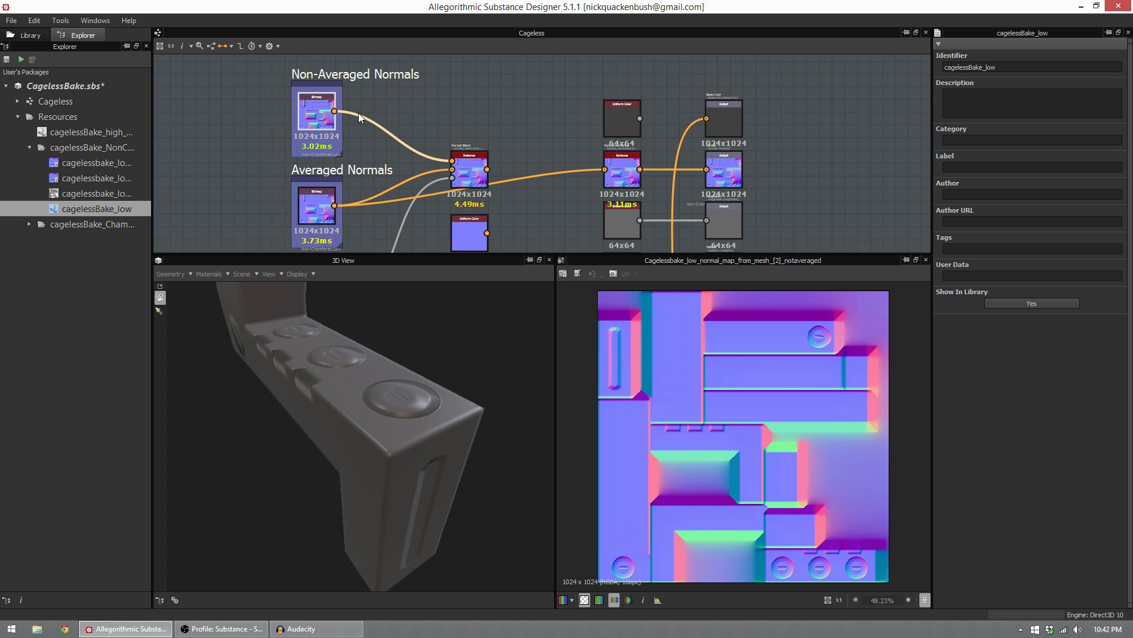
pyautogui.click(317, 116)
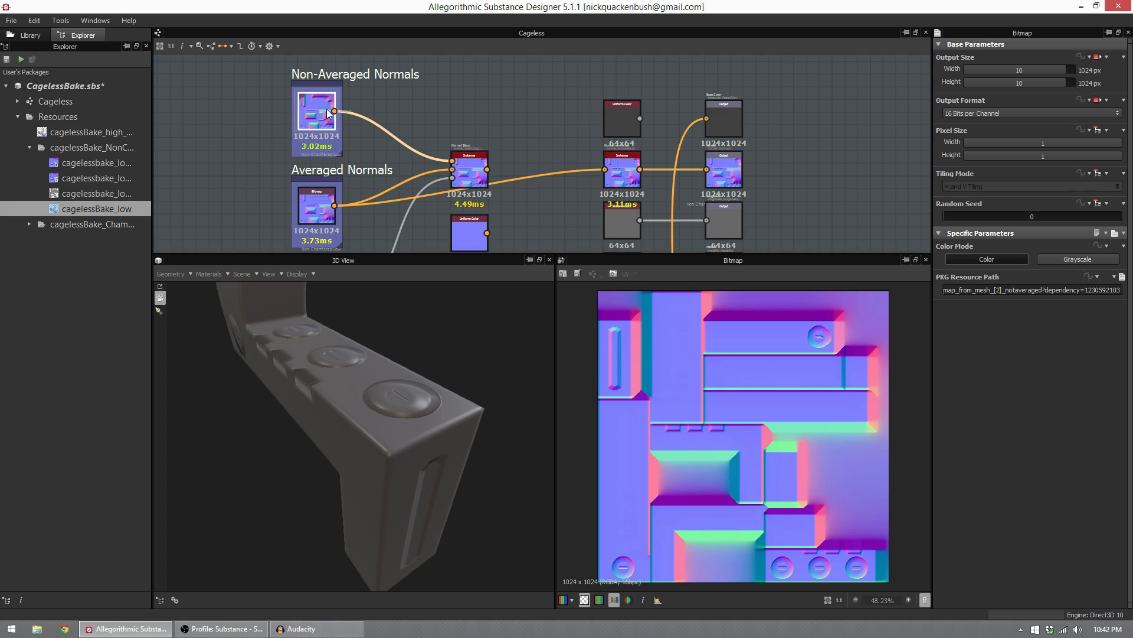
pyautogui.moveTo(450, 120); pyautogui.dragTo(605, 170)
pyautogui.moveTo(448, 384); pyautogui.dragTo(438, 446)
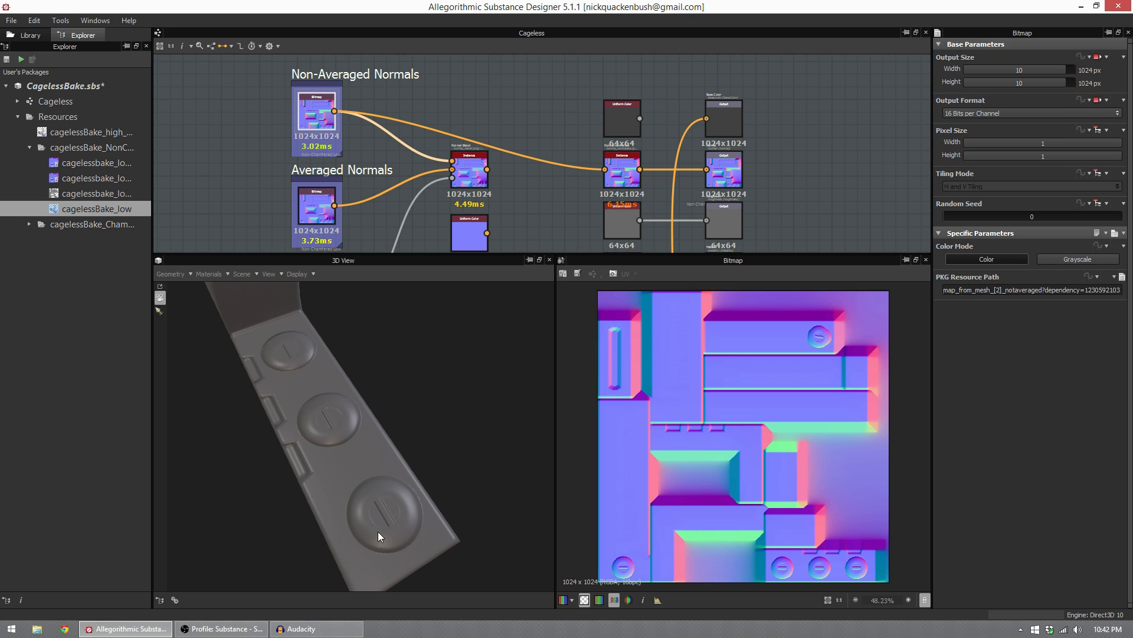
pyautogui.moveTo(378, 531); pyautogui.dragTo(381, 472)
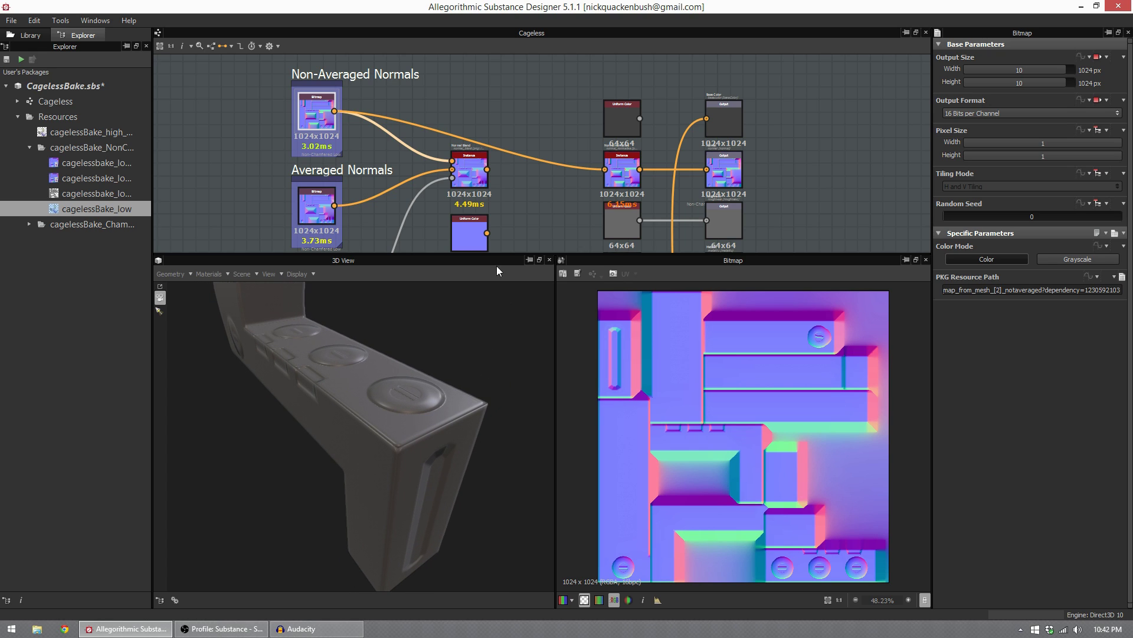
# Step: Inspect the low bracket's bent end, button row and side slot, then frame Create Blend Mask
pyautogui.moveTo(490, 153); pyautogui.dragTo(479, 126, button='middle')
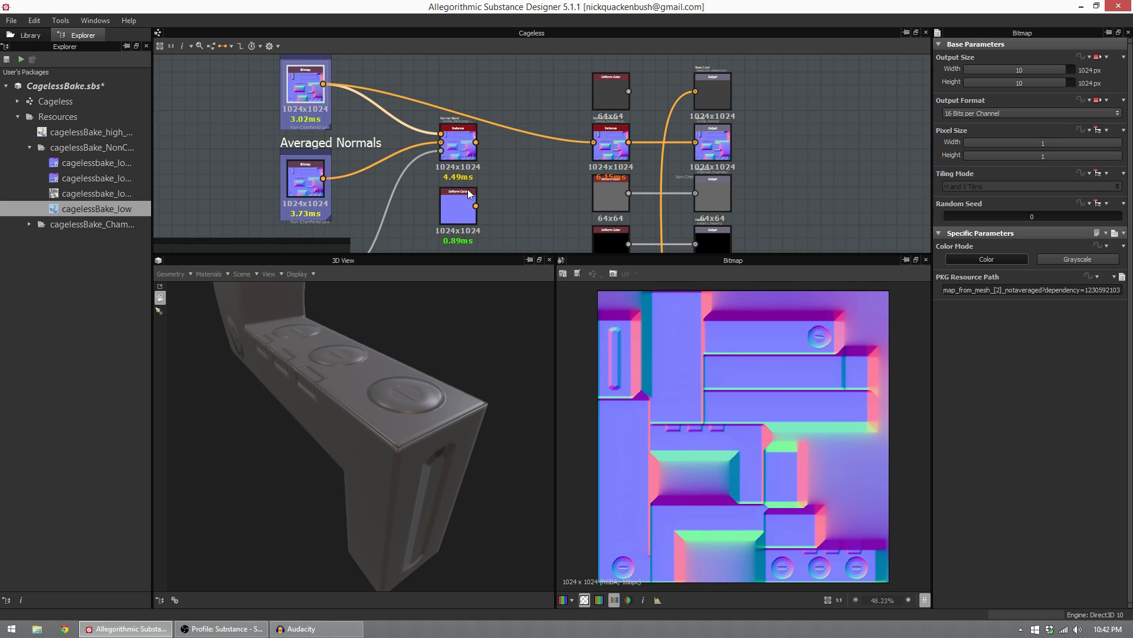
pyautogui.moveTo(436, 413); pyautogui.dragTo(417, 446)
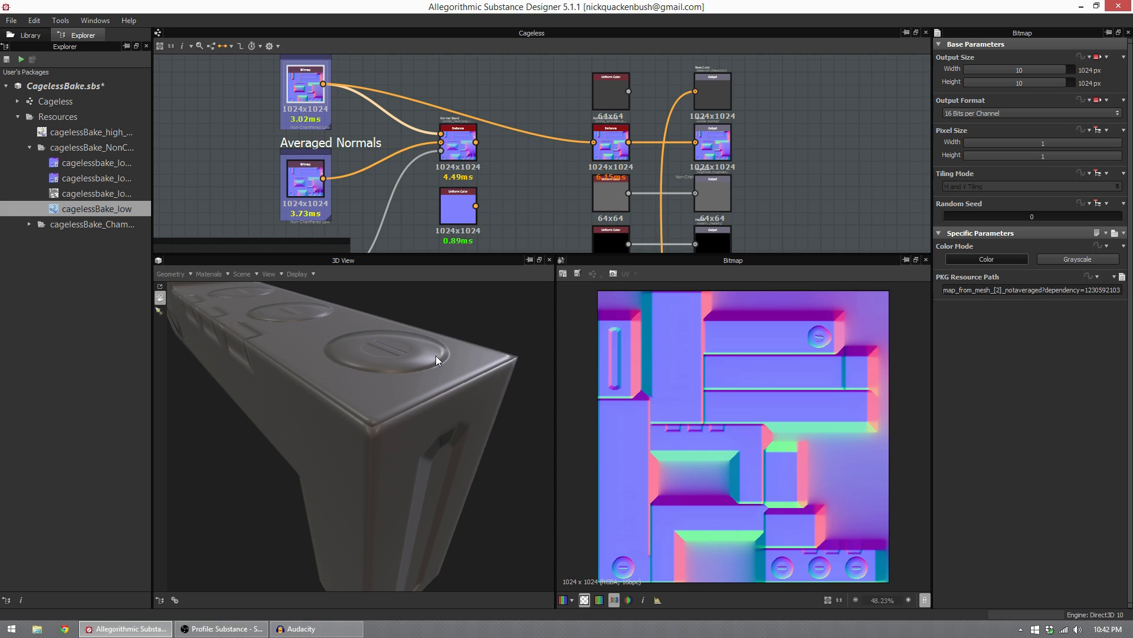
pyautogui.moveTo(363, 357); pyautogui.dragTo(431, 403)
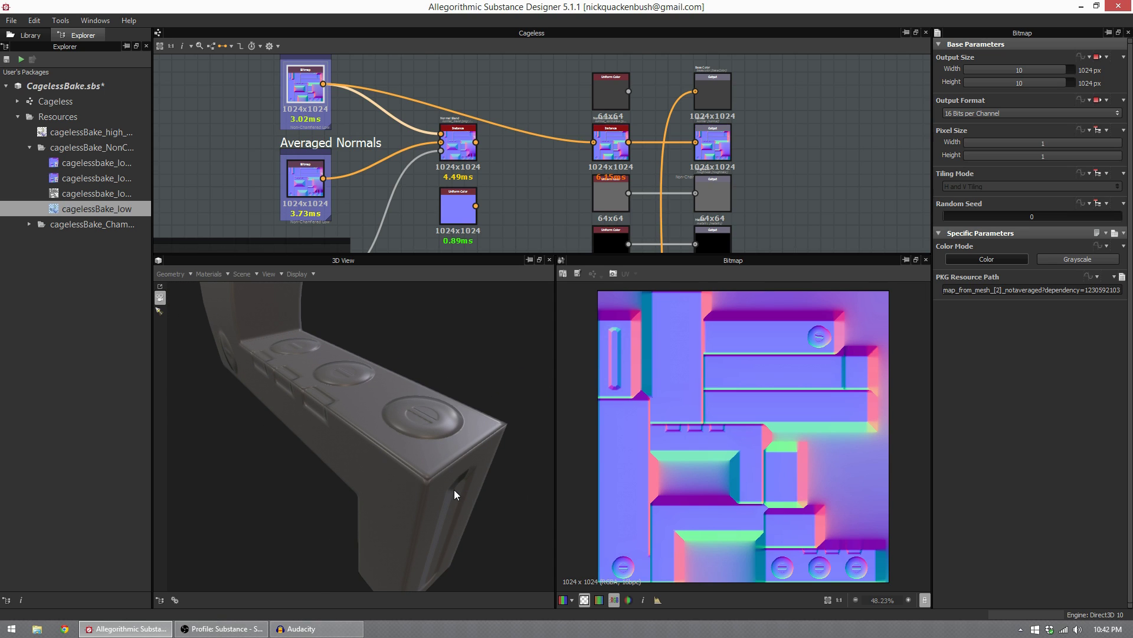
pyautogui.moveTo(456, 489); pyautogui.dragTo(394, 405)
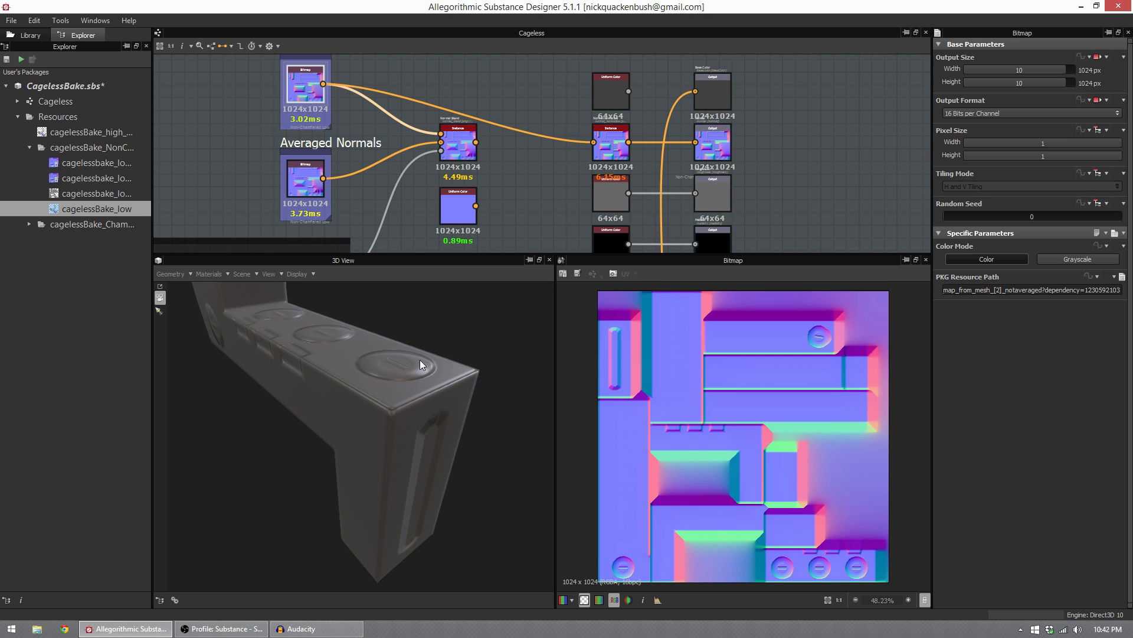
pyautogui.moveTo(425, 188); pyautogui.dragTo(435, 161, button='middle')
pyautogui.scroll(-2, 435, 162)
pyautogui.moveTo(396, 219); pyautogui.dragTo(583, 179, button='middle')
pyautogui.scroll(2, 491, 190)
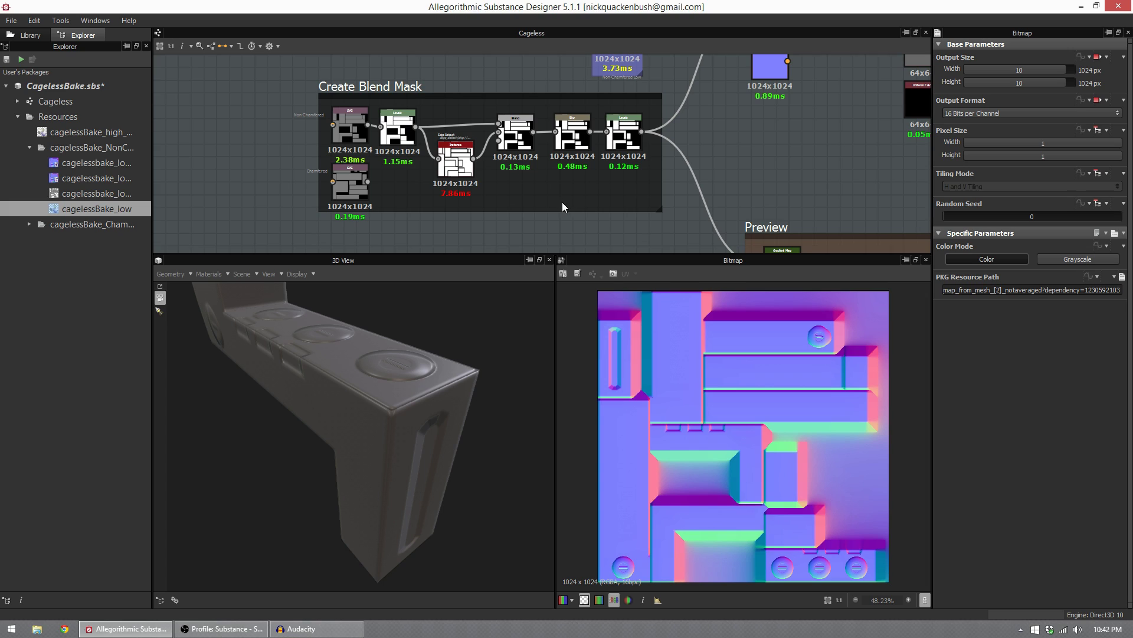
pyautogui.moveTo(407, 416); pyautogui.dragTo(399, 423)
pyautogui.scroll(2, 399, 423)
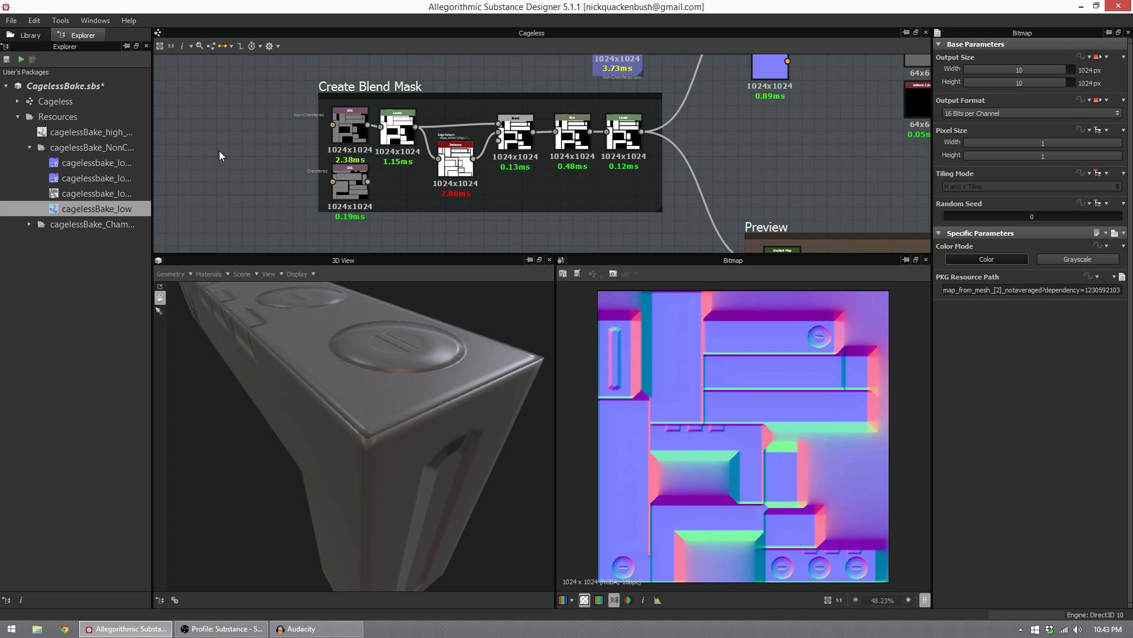
pyautogui.rightClick(102, 211)
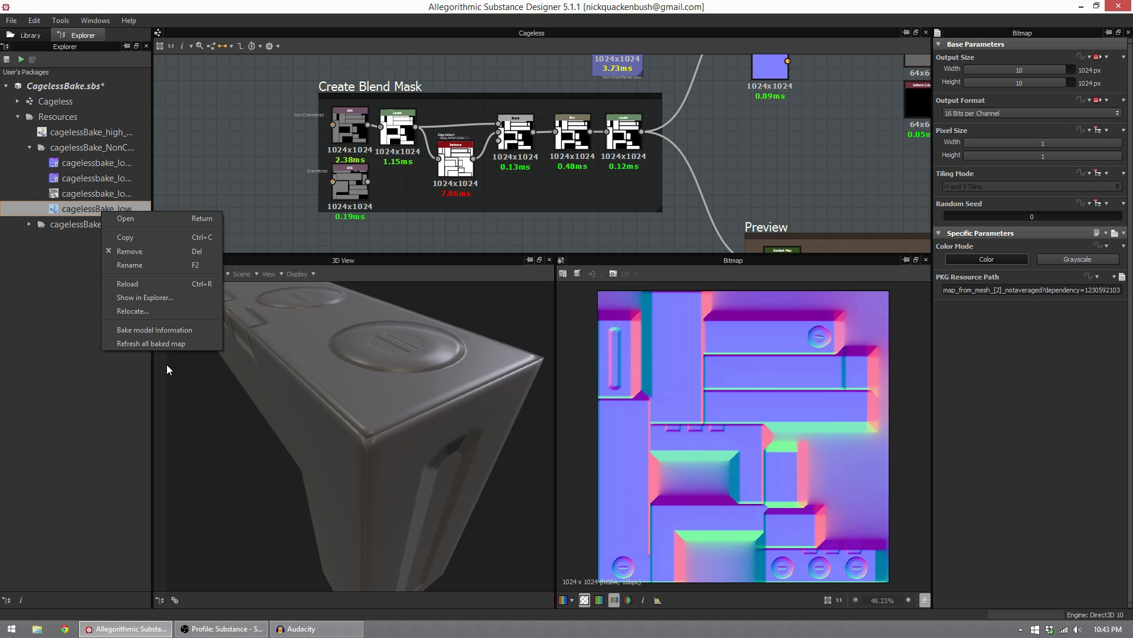
pyautogui.click(133, 332)
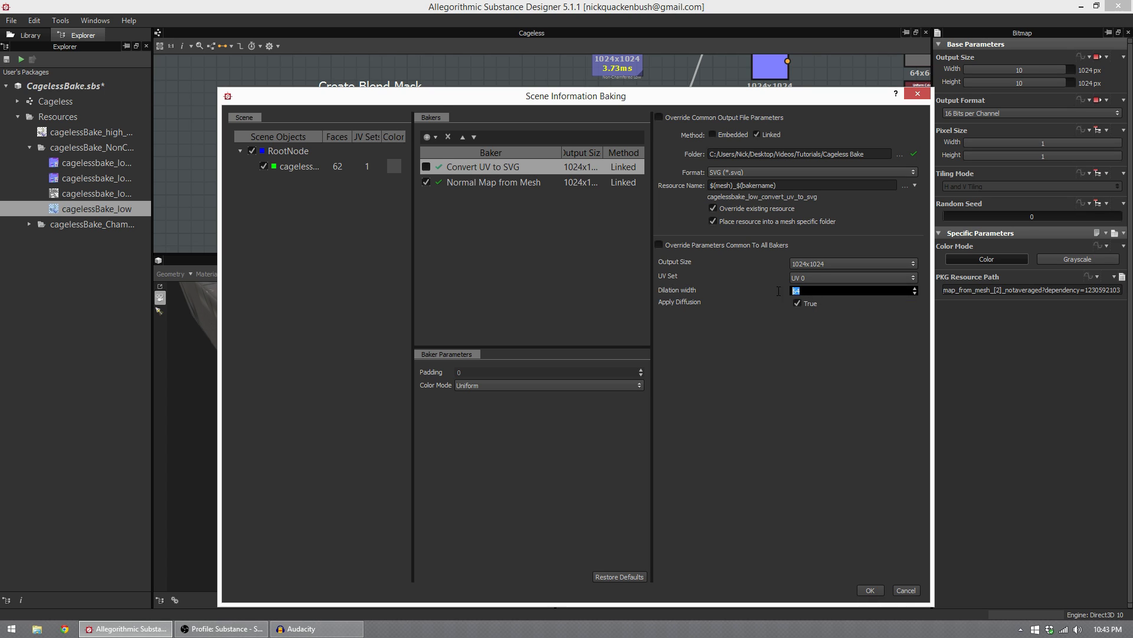
pyautogui.write('0')
pyautogui.click(906, 590)
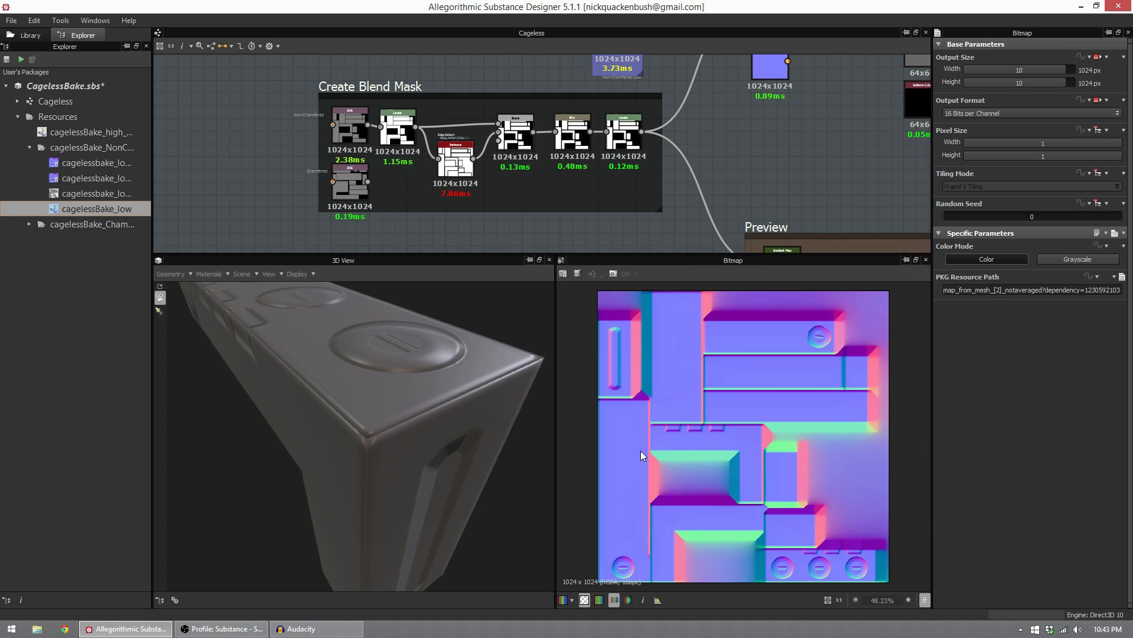
# Step: Preview the SVG UV-island mask and its levels-adjusted version in the 2D view
pyautogui.click(356, 128)
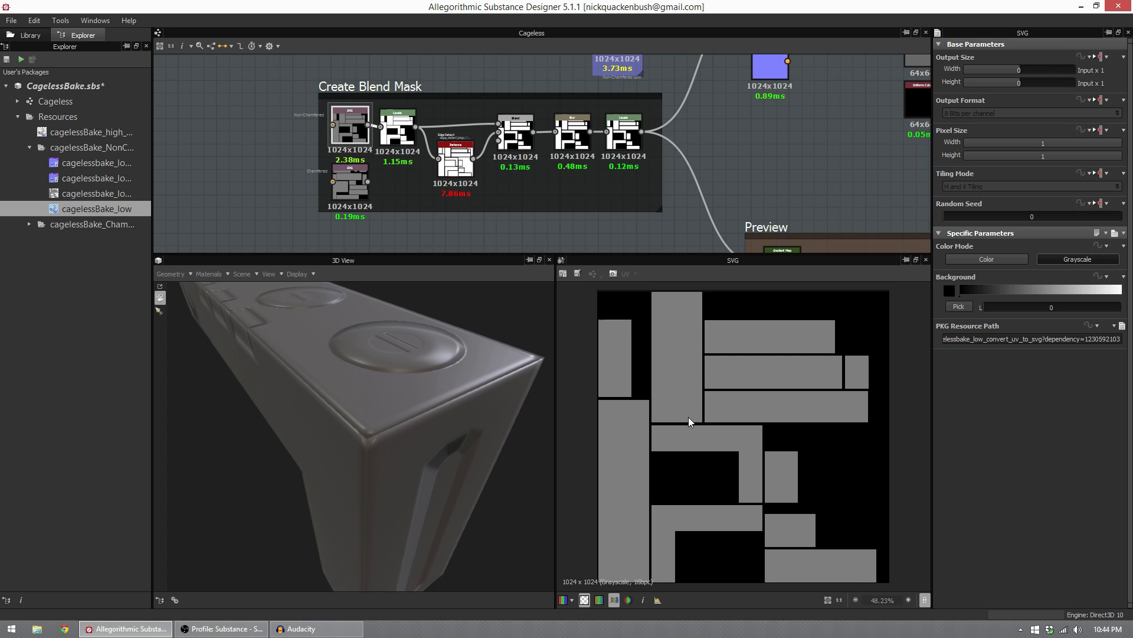
pyautogui.moveTo(592, 192); pyautogui.dragTo(536, 186, button='middle')
pyautogui.click(368, 134)
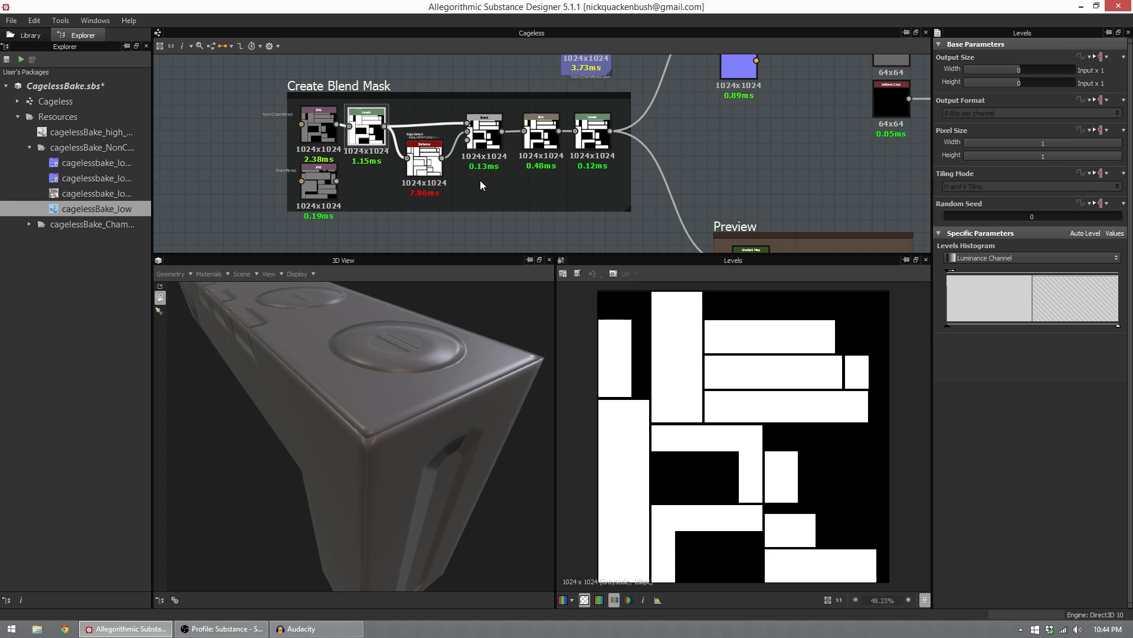
# Step: Raise the Preview Uniform Color to white 255 so the mesh shows solid red
pyautogui.moveTo(481, 184); pyautogui.dragTo(389, 139, button='middle')
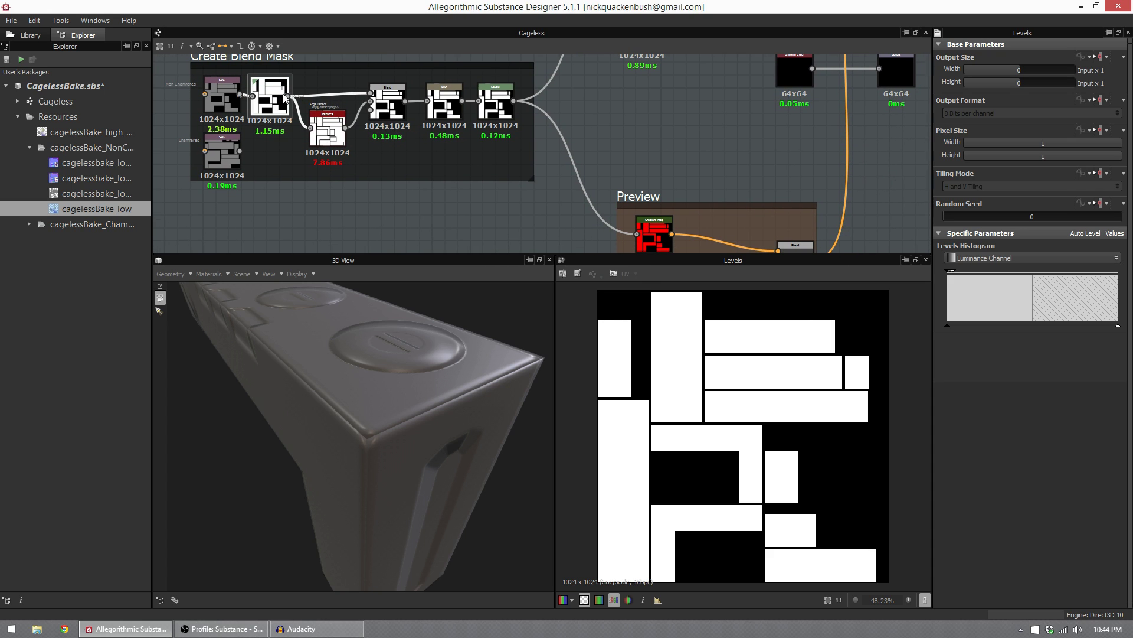
pyautogui.moveTo(623, 199); pyautogui.dragTo(538, 134, button='middle')
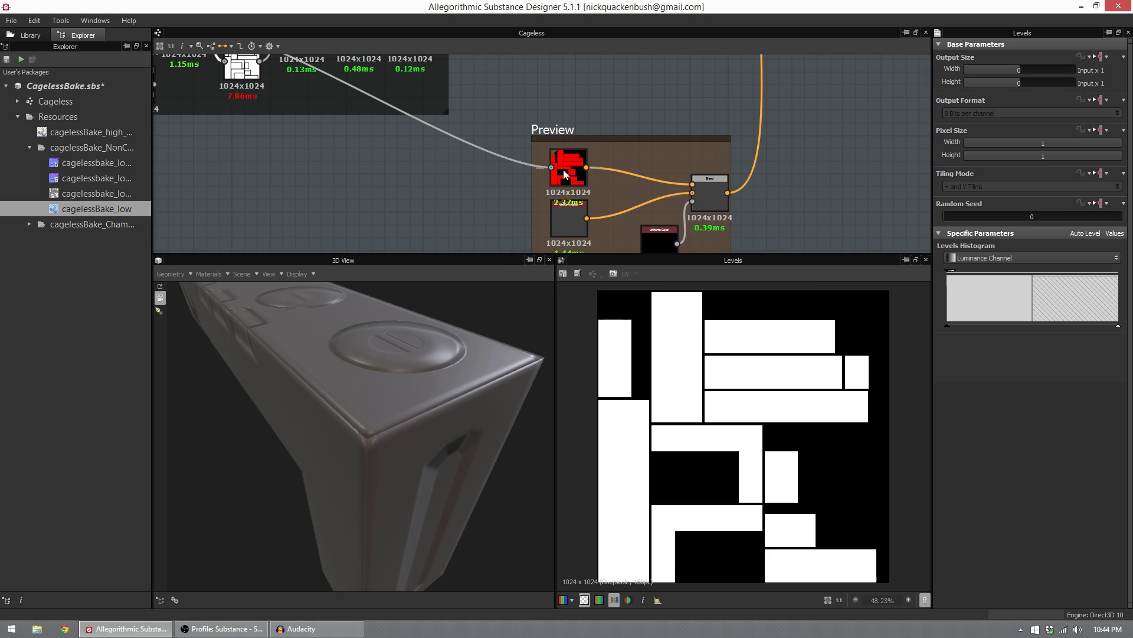
pyautogui.moveTo(659, 187); pyautogui.dragTo(610, 137, button='middle')
pyautogui.click(612, 208)
pyautogui.moveTo(985, 306); pyautogui.dragTo(1121, 306)
pyautogui.moveTo(505, 367); pyautogui.dragTo(445, 337)
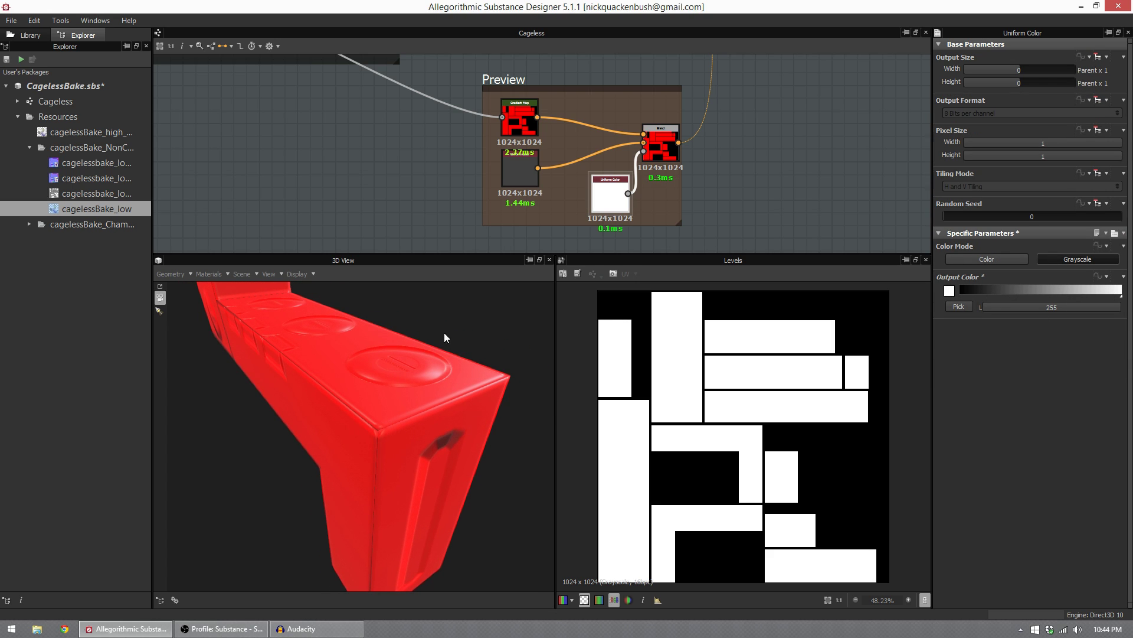
pyautogui.click(535, 116)
pyautogui.moveTo(289, 118); pyautogui.dragTo(536, 246, button='middle')
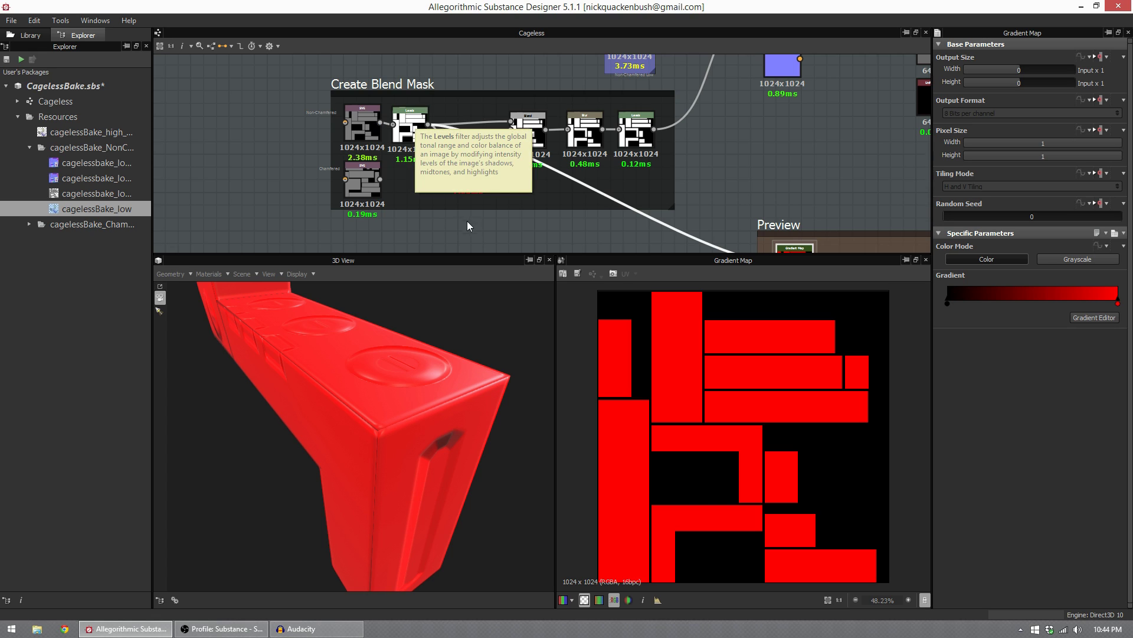
# Step: View the edge_detect output and feed it into the Preview Gradient Map input
pyautogui.doubleClick(410, 127)
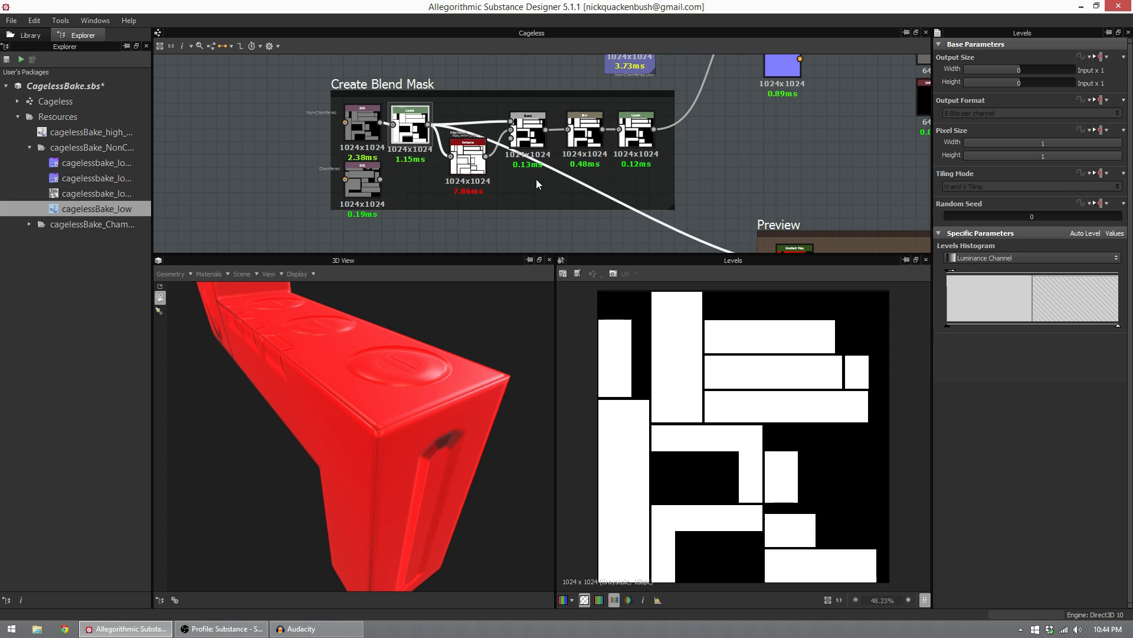
pyautogui.moveTo(530, 178); pyautogui.dragTo(465, 160, button='middle')
pyautogui.click(439, 143)
pyautogui.doubleClick(428, 140)
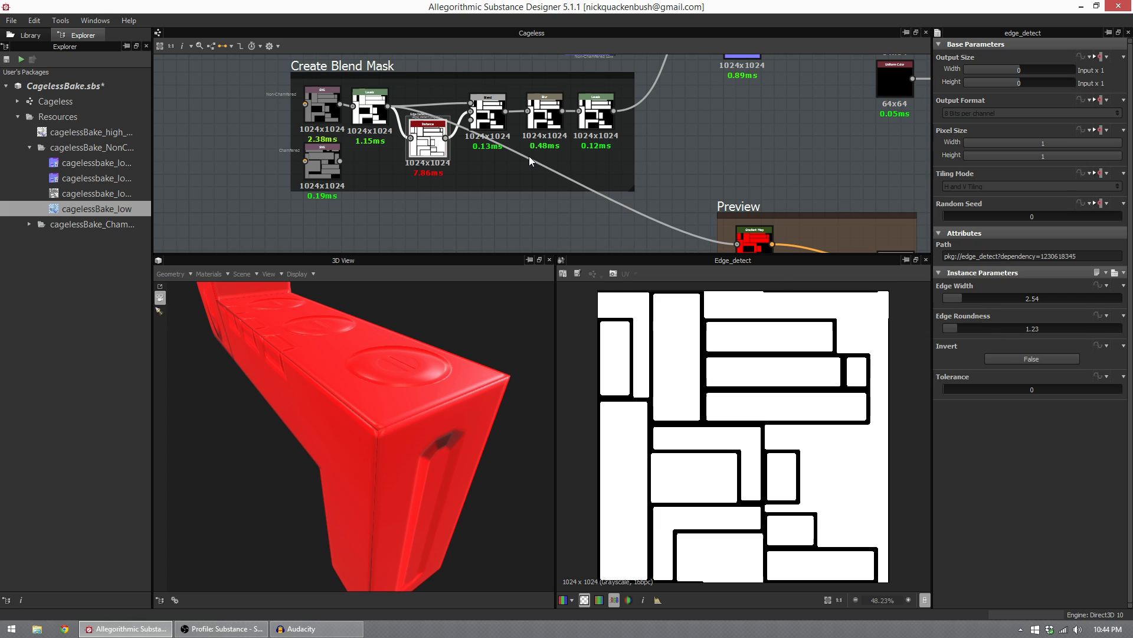
pyautogui.moveTo(458, 131); pyautogui.dragTo(371, 90, button='middle')
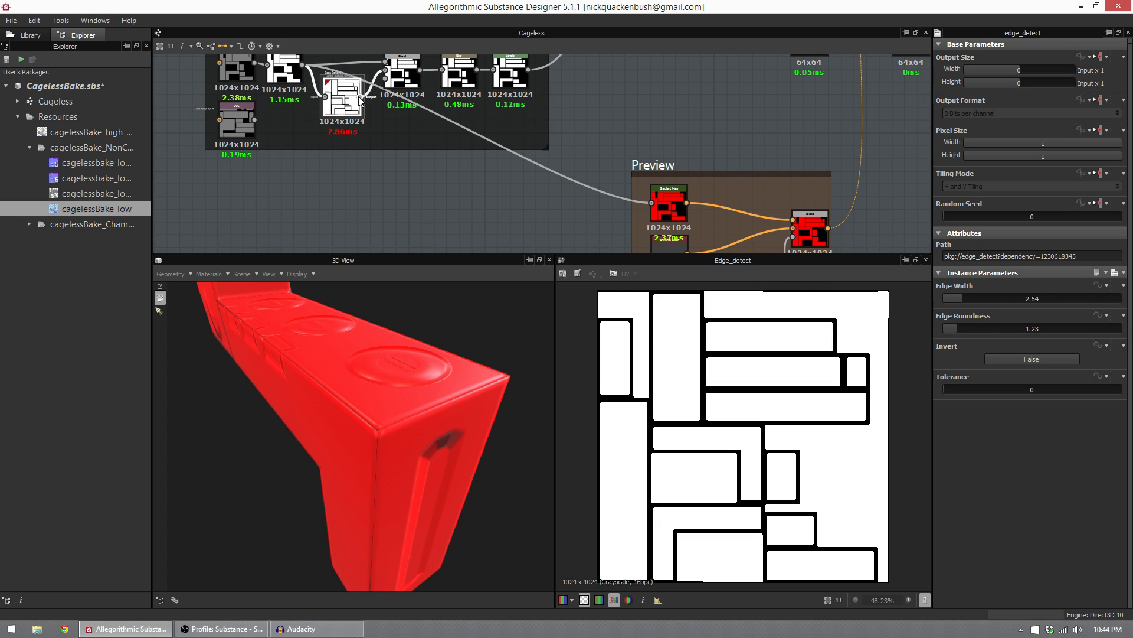
pyautogui.moveTo(360, 97); pyautogui.dragTo(651, 202)
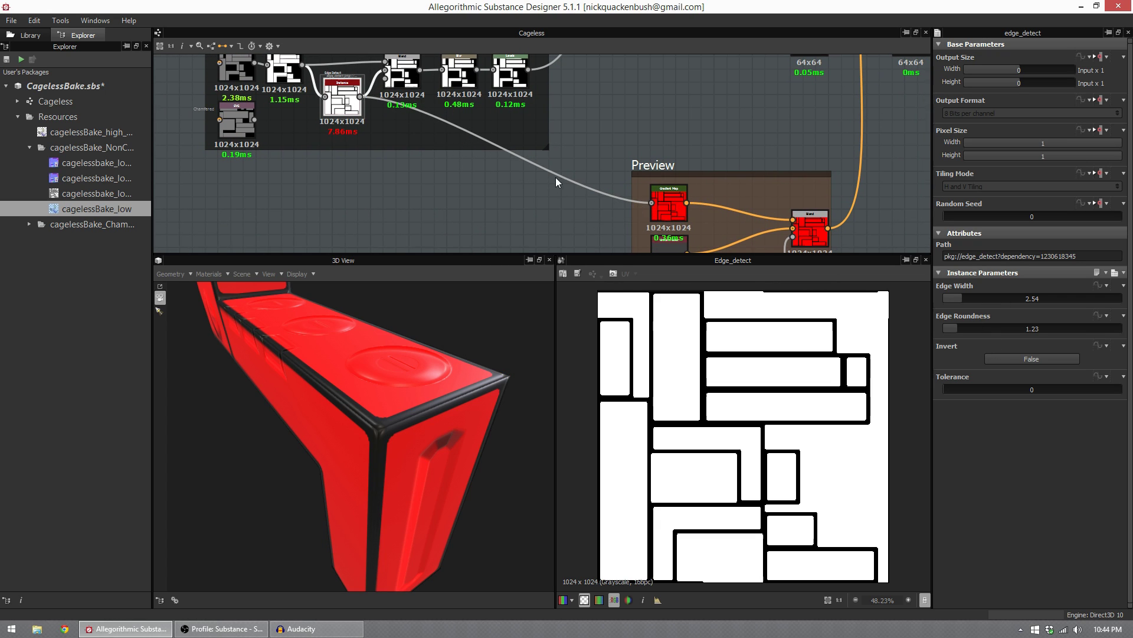
pyautogui.moveTo(556, 182); pyautogui.dragTo(592, 180, button='middle')
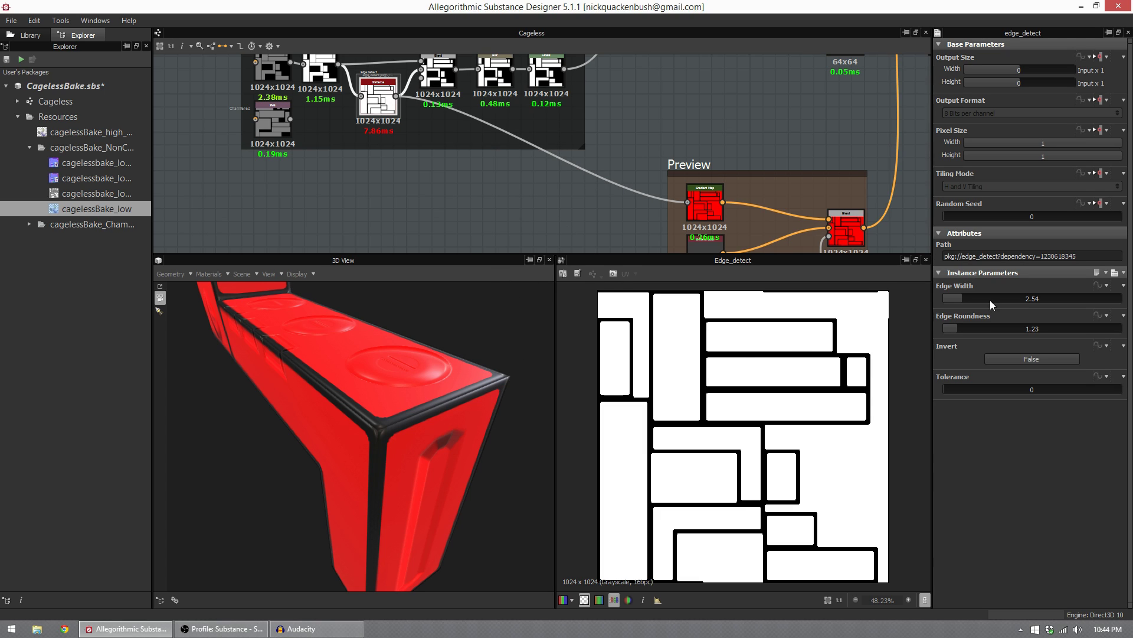
# Step: Set the edge_detect Edge Width to 2.44 to outline the UV islands
pyautogui.moveTo(410, 374); pyautogui.dragTo(411, 375)
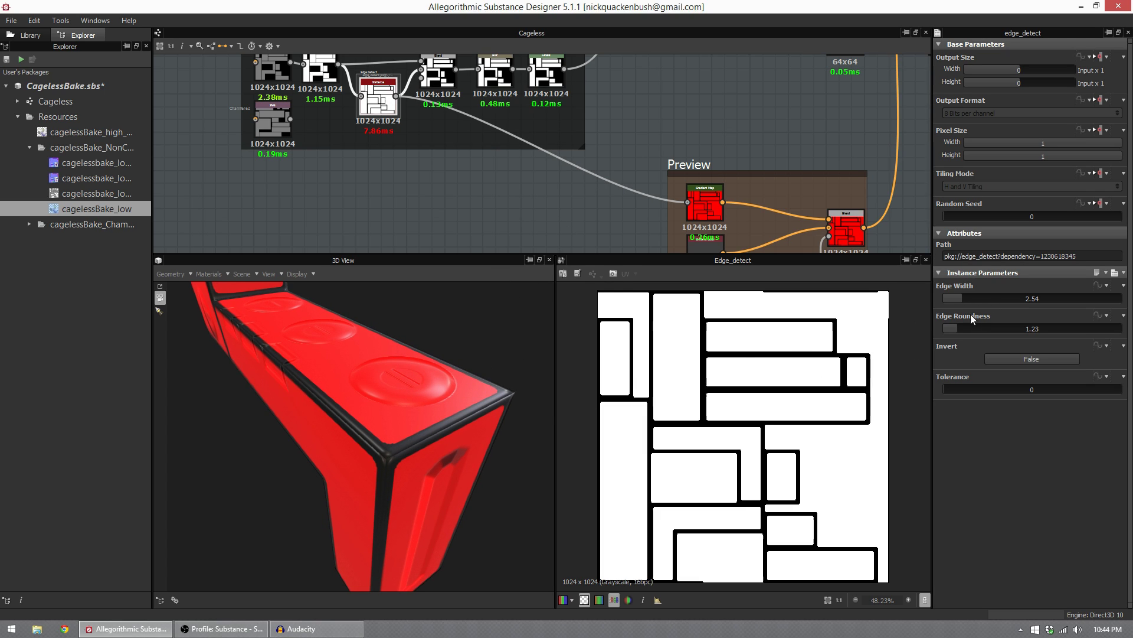
pyautogui.moveTo(961, 299)
pyautogui.mouseDown()
pyautogui.moveTo(951, 299)
pyautogui.moveTo(984, 298)
pyautogui.moveTo(961, 299)
pyautogui.mouseUp()
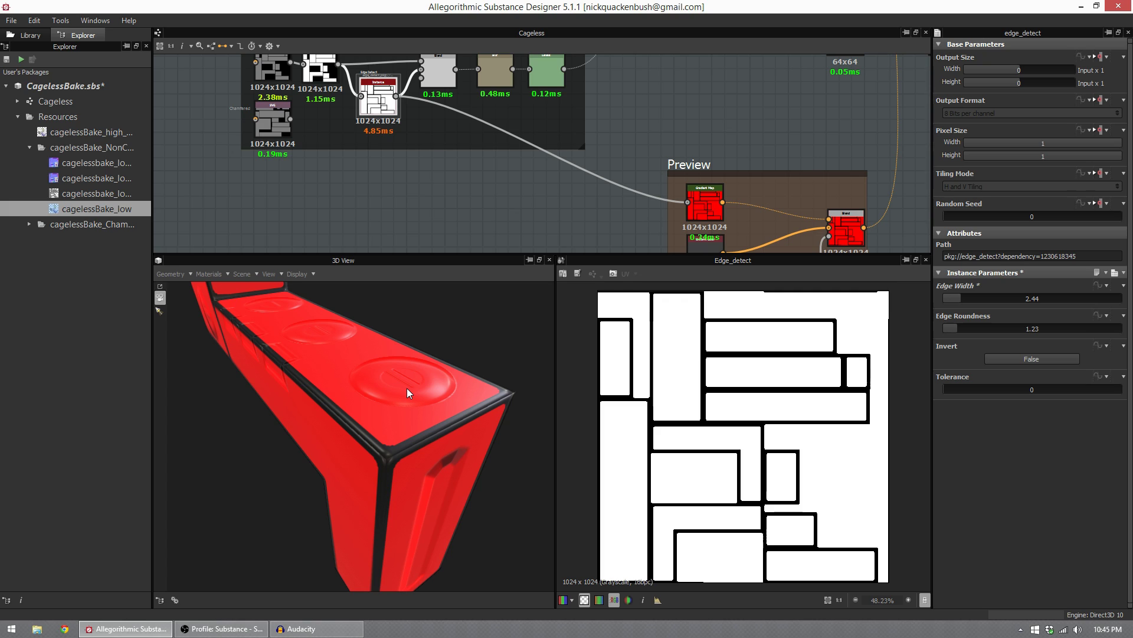
pyautogui.moveTo(482, 128); pyautogui.dragTo(470, 147, button='middle')
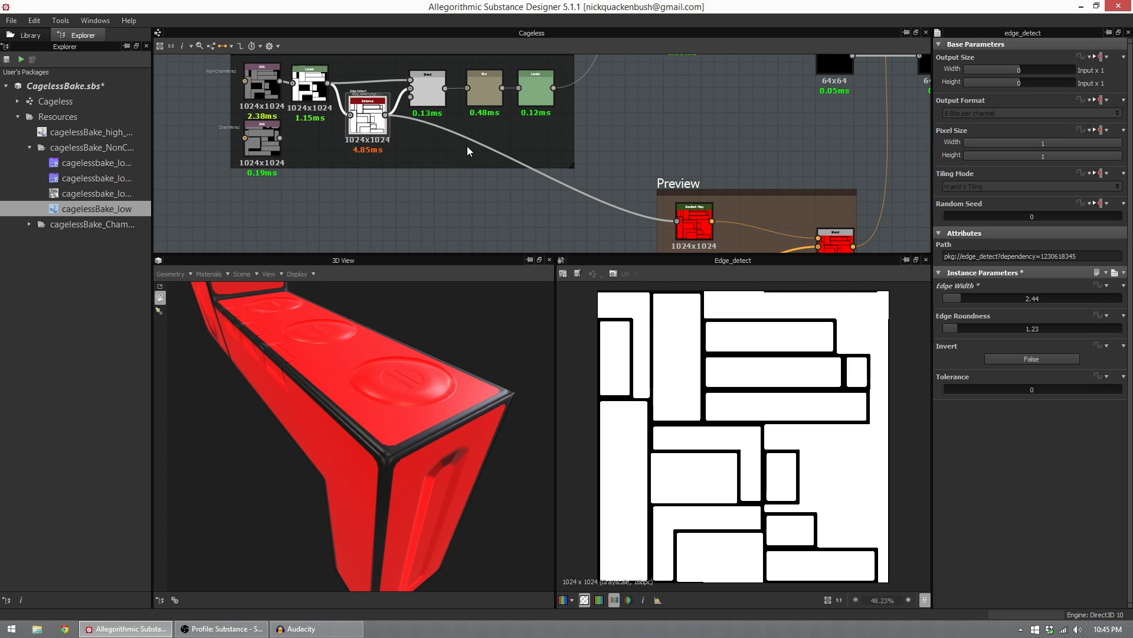
# Step: Compare the Blend node's Multiply output with the edge_detect output in the 2D view
pyautogui.doubleClick(428, 84)
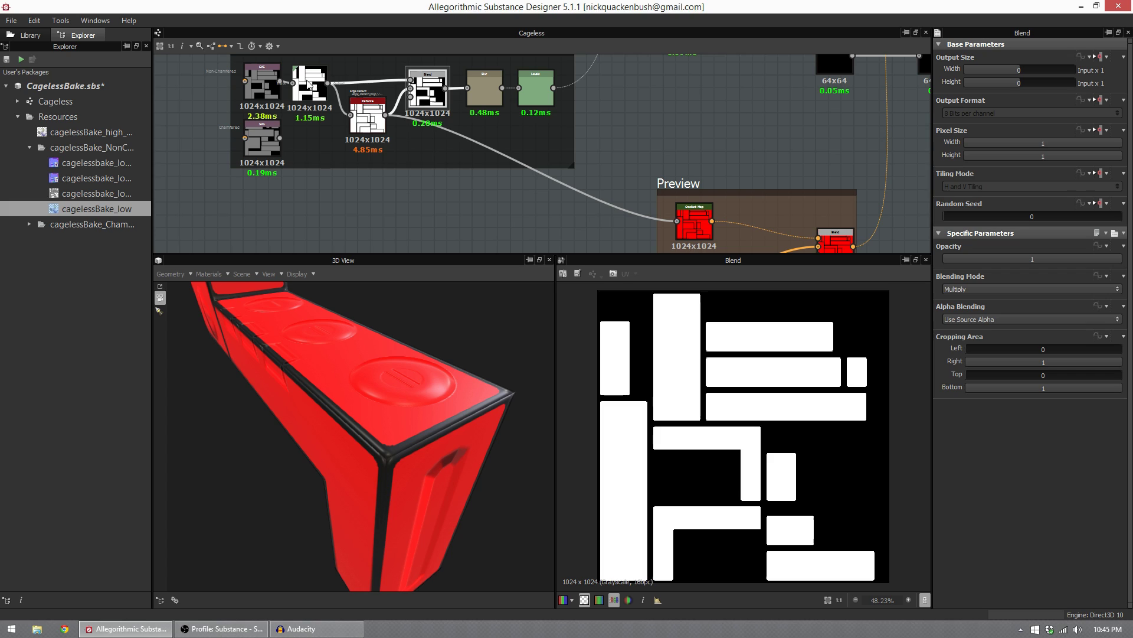
pyautogui.doubleClick(372, 118)
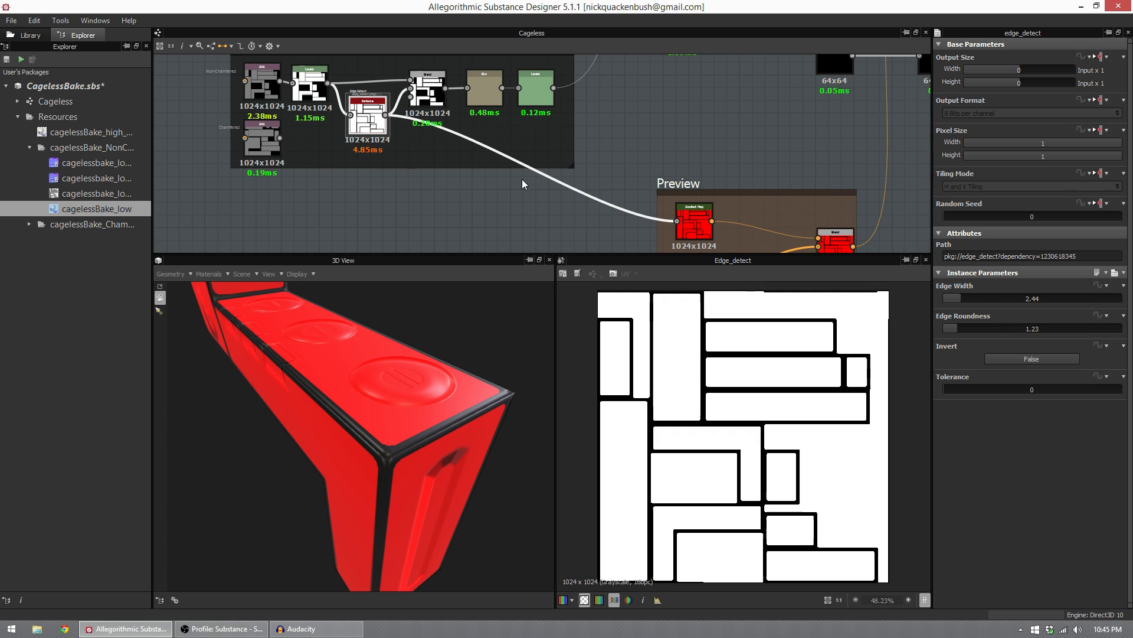
pyautogui.doubleClick(431, 95)
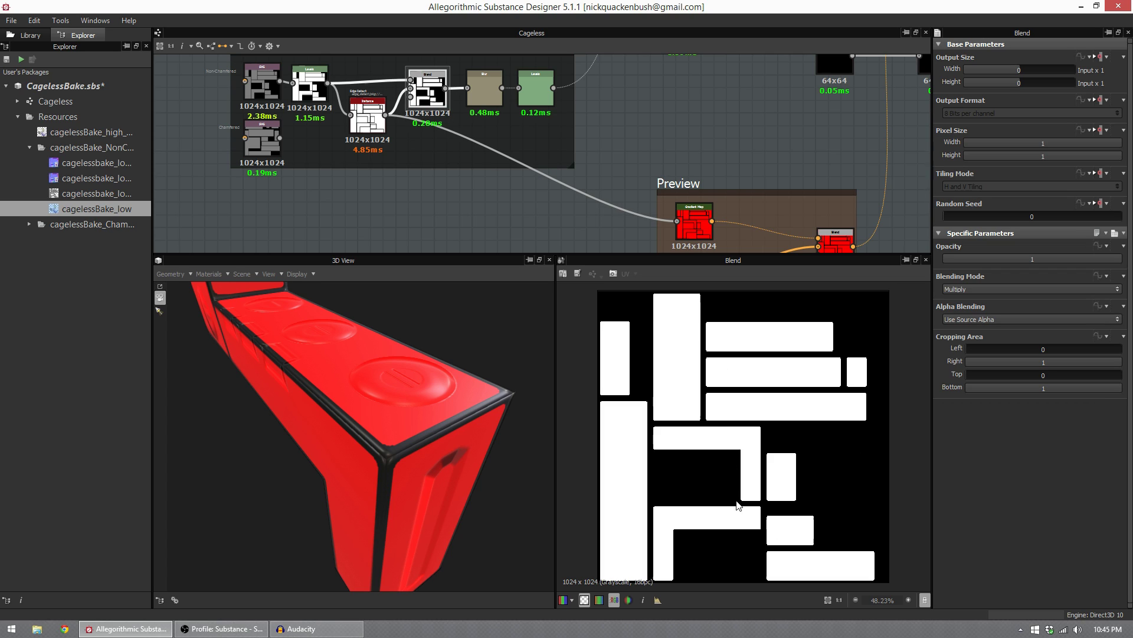
# Step: Feed the Blur node's output into the Preview Gradient Map input
pyautogui.doubleClick(480, 84)
pyautogui.moveTo(502, 96); pyautogui.dragTo(441, 89, button='middle')
pyautogui.moveTo(444, 86); pyautogui.dragTo(615, 215)
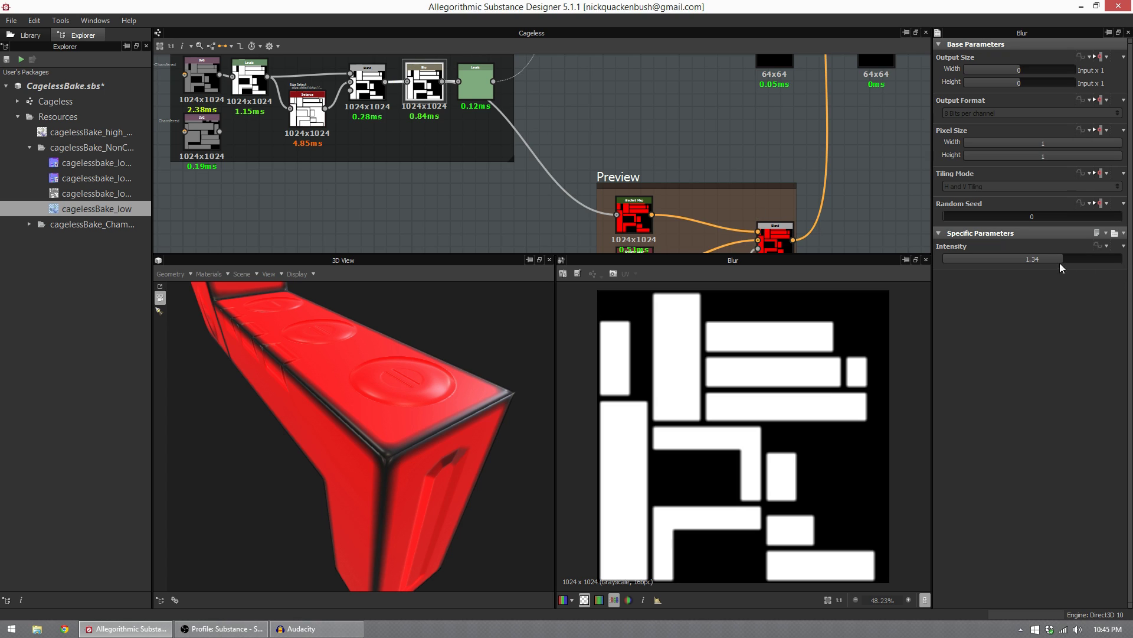
# Step: Set the Blur Intensity to 10, then lower it to 0.79
pyautogui.doubleClick(1033, 260)
pyautogui.write('10')
pyautogui.press('Return')
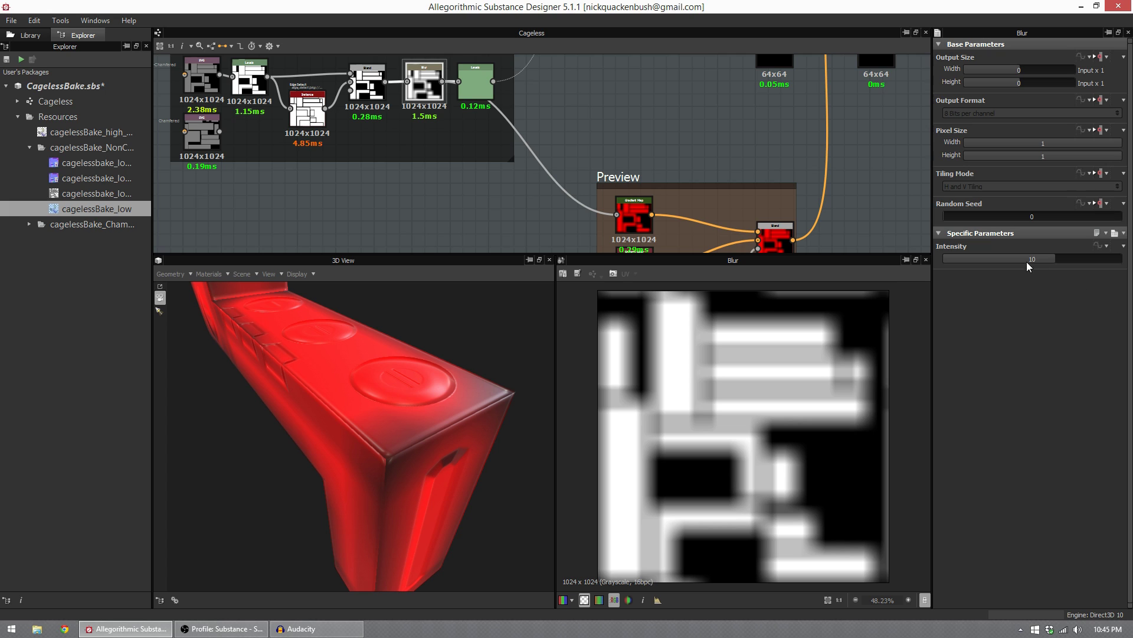
pyautogui.moveTo(1023, 260); pyautogui.dragTo(959, 267)
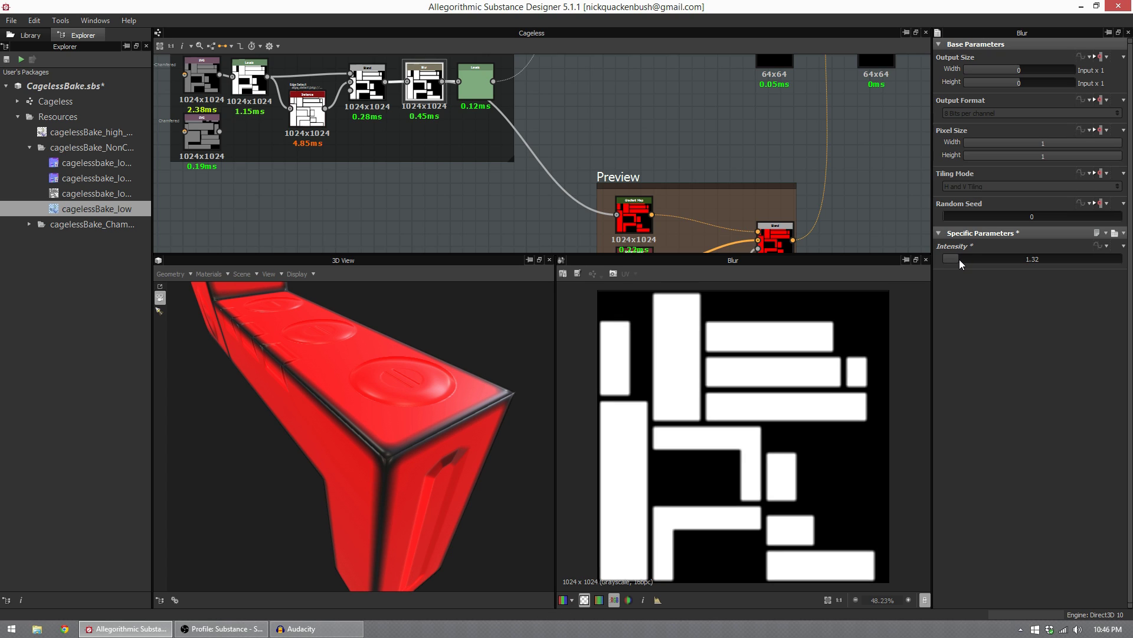
pyautogui.moveTo(959, 260); pyautogui.dragTo(952, 260)
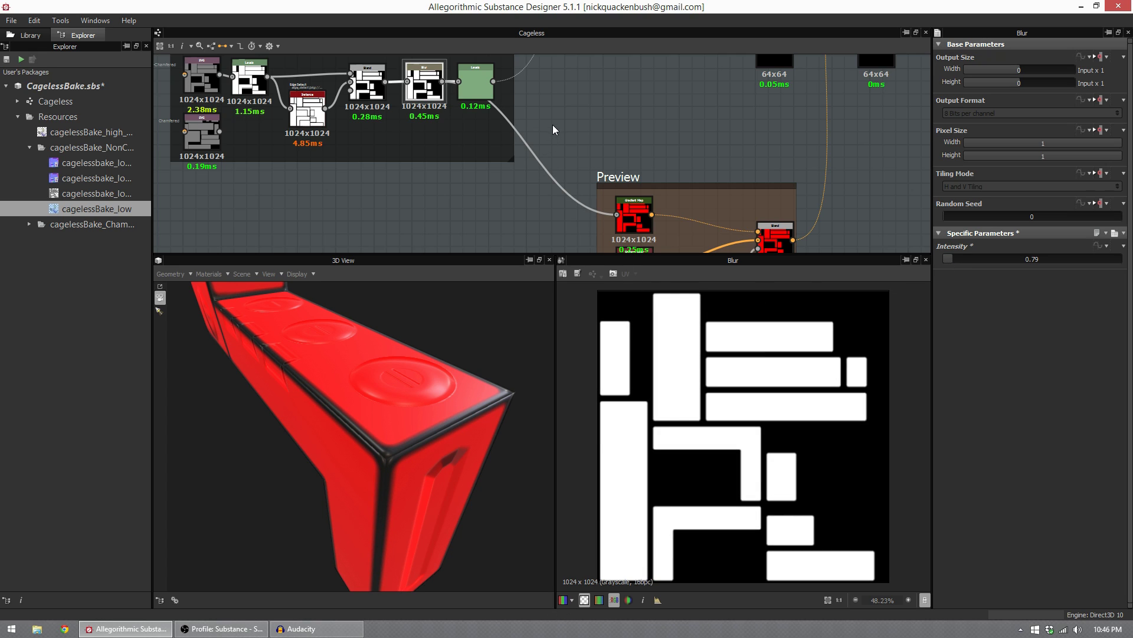
pyautogui.moveTo(490, 86); pyautogui.dragTo(434, 100, button='middle')
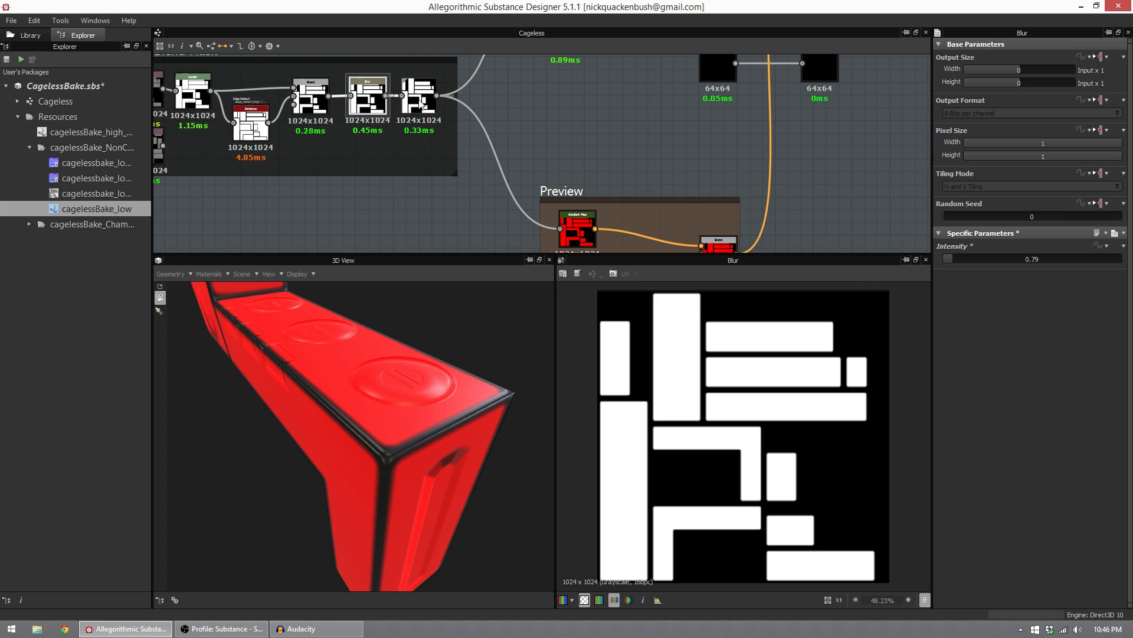
# Step: Set the final Levels node's Level In Mid to 0.5 using the Values sliders
pyautogui.click(421, 105)
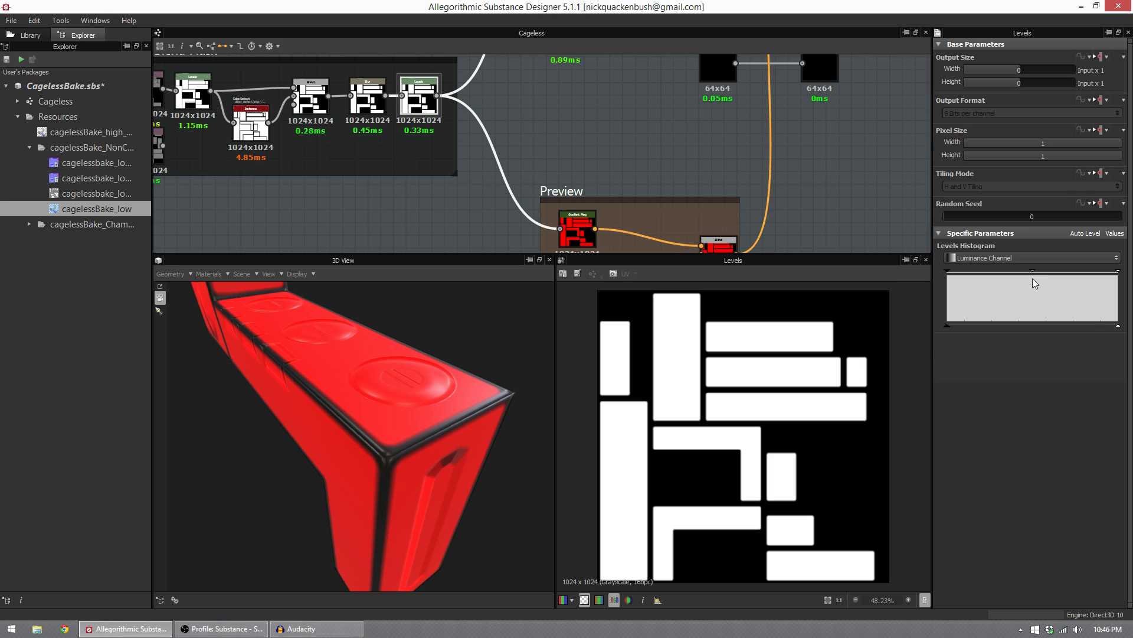
pyautogui.moveTo(1032, 270)
pyautogui.mouseDown()
pyautogui.moveTo(1060, 270)
pyautogui.moveTo(992, 269)
pyautogui.moveTo(1059, 275)
pyautogui.moveTo(1025, 277)
pyautogui.moveTo(1036, 277)
pyautogui.mouseUp()
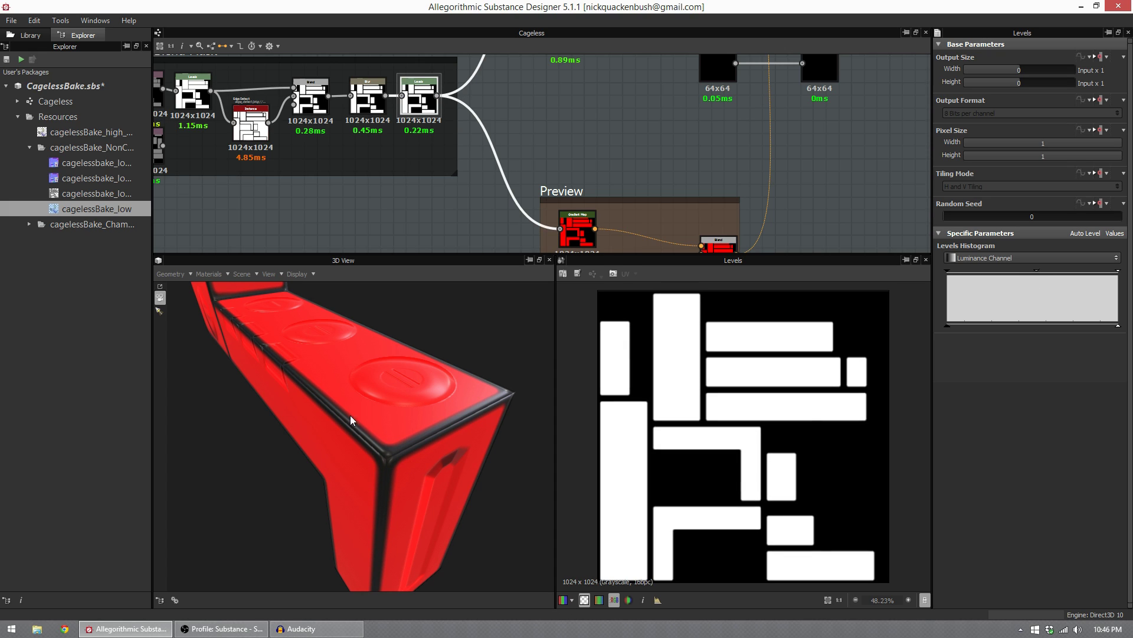
pyautogui.click(1113, 234)
pyautogui.doubleClick(1038, 324)
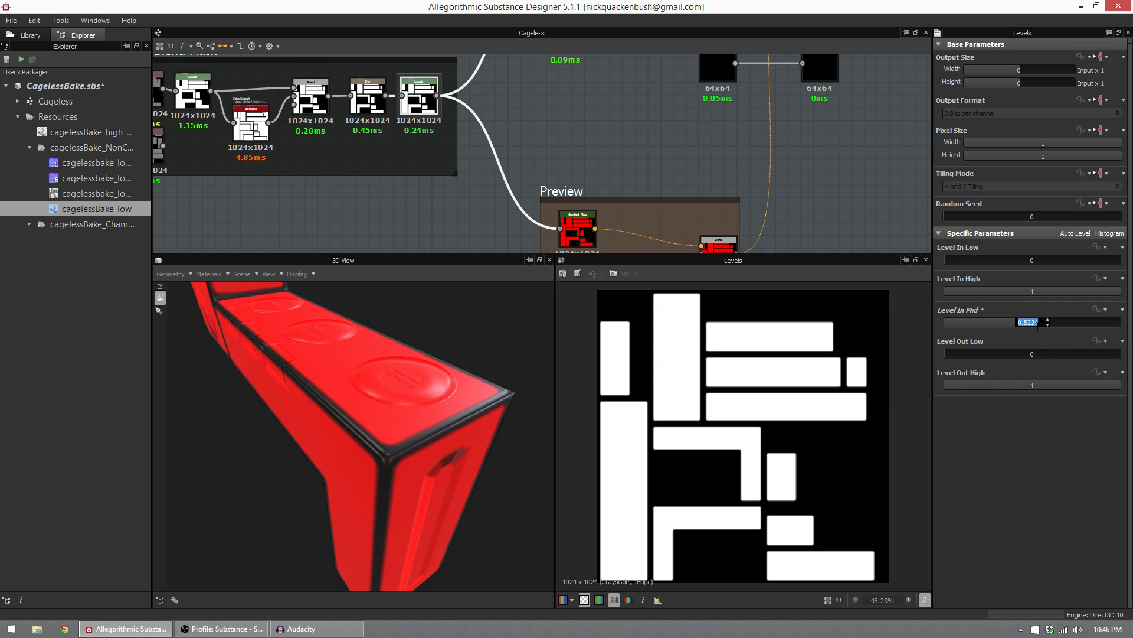
pyautogui.write('0.5')
pyautogui.press('Return')
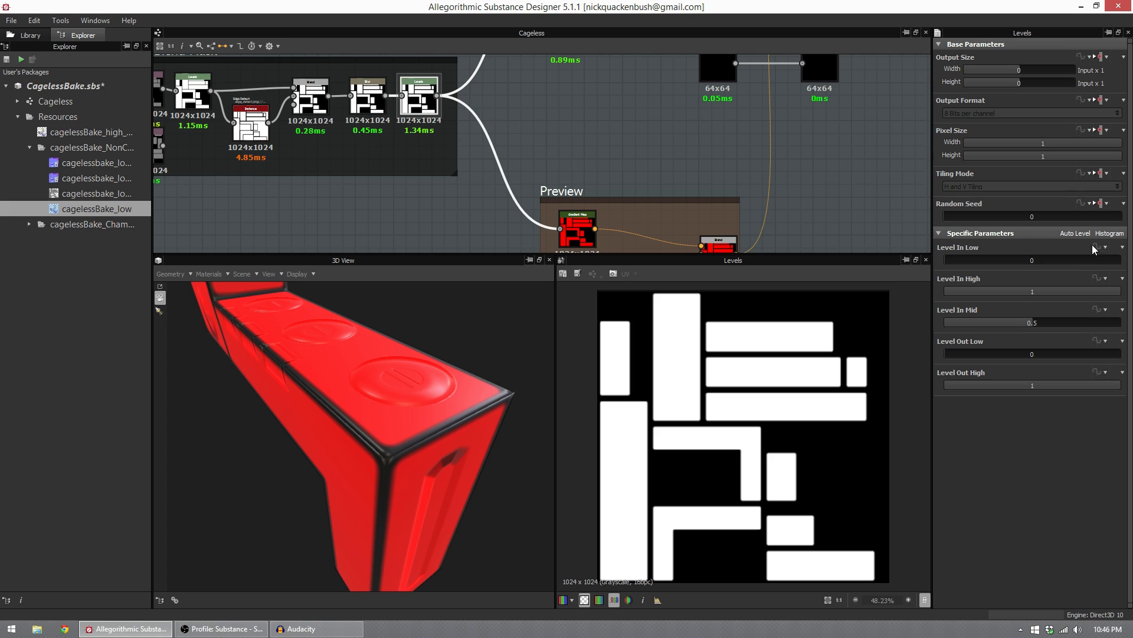
pyautogui.click(1109, 234)
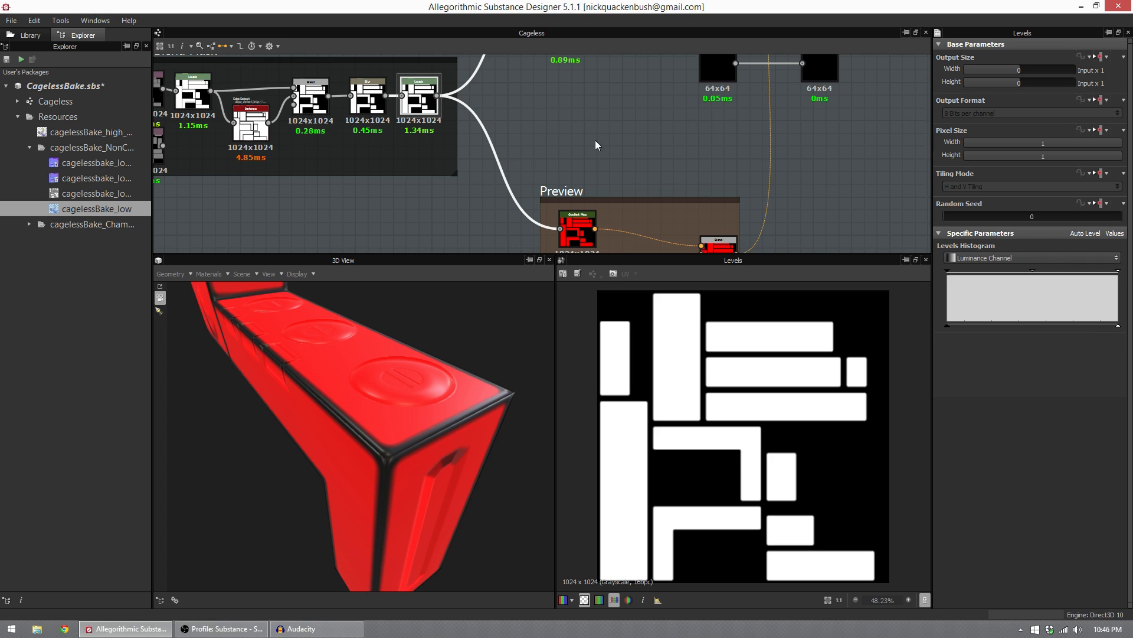
pyautogui.moveTo(595, 140)
pyautogui.mouseDown(button='middle')
pyautogui.moveTo(564, 138)
pyautogui.moveTo(593, 127)
pyautogui.mouseUp(button='middle')
pyautogui.scroll(-3, 564, 138)
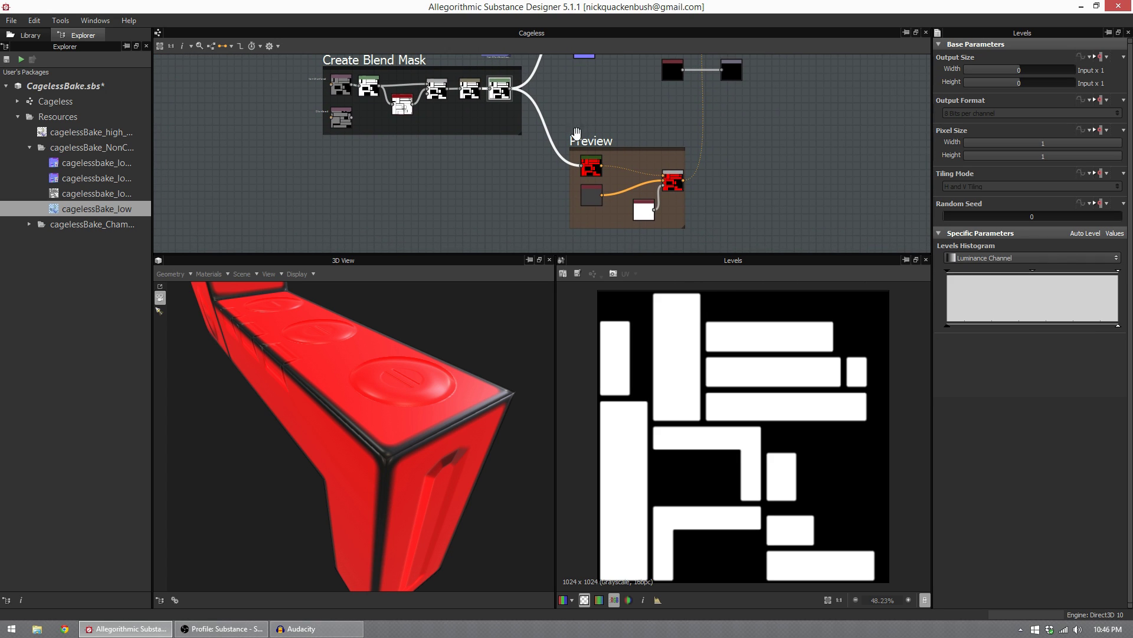
pyautogui.scroll(3, 394, 387)
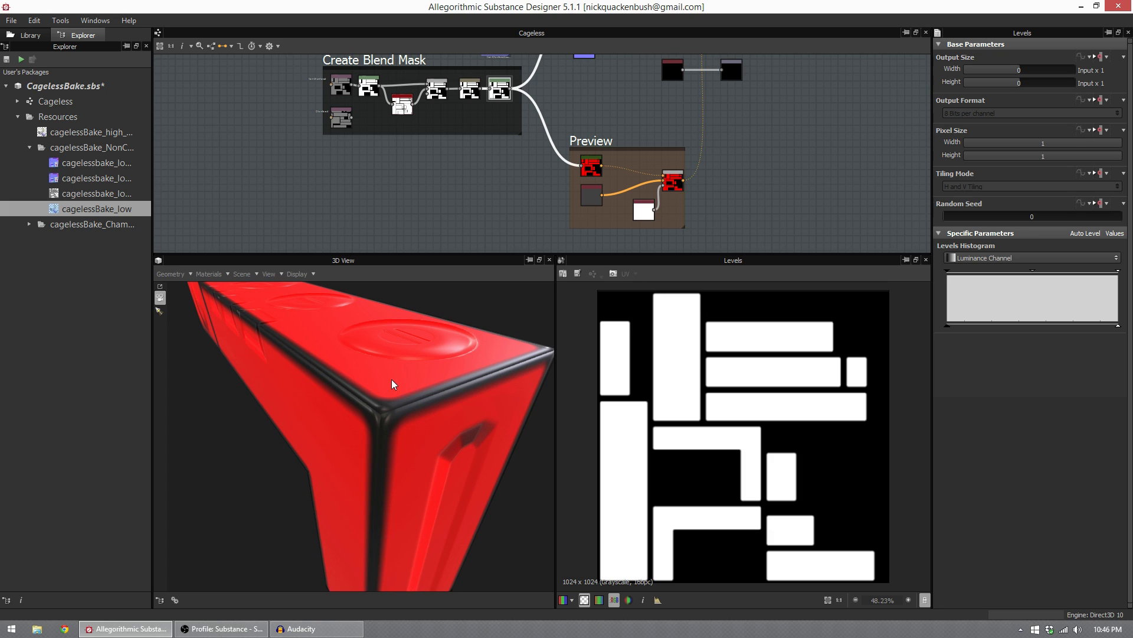
pyautogui.moveTo(394, 385); pyautogui.dragTo(435, 400)
pyautogui.scroll(-5, 420, 446)
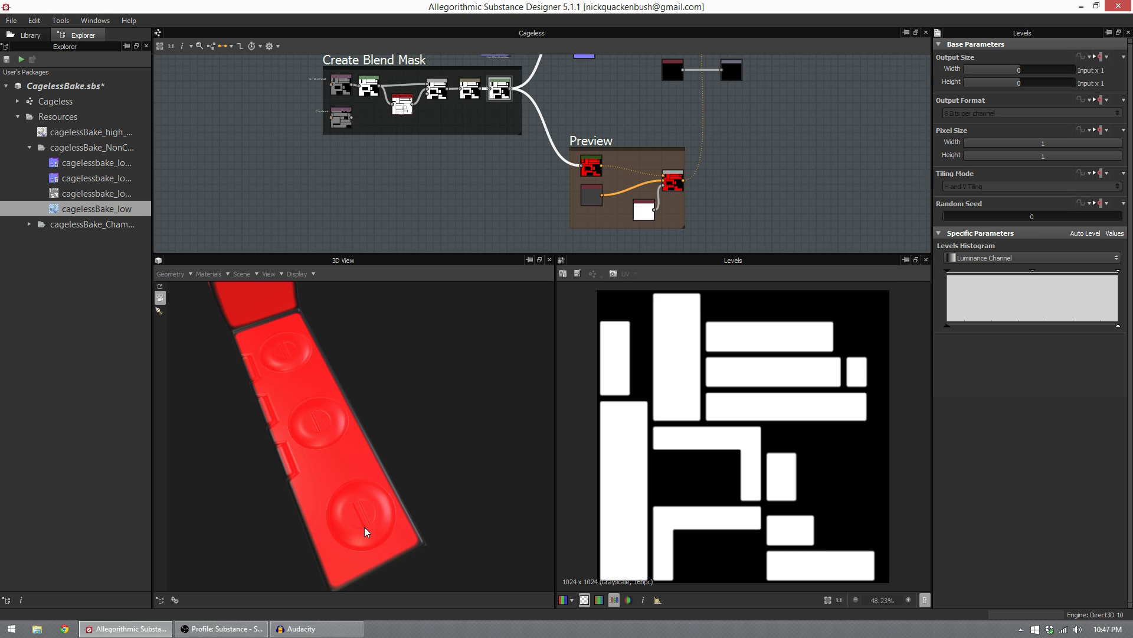
pyautogui.moveTo(364, 531); pyautogui.dragTo(347, 472)
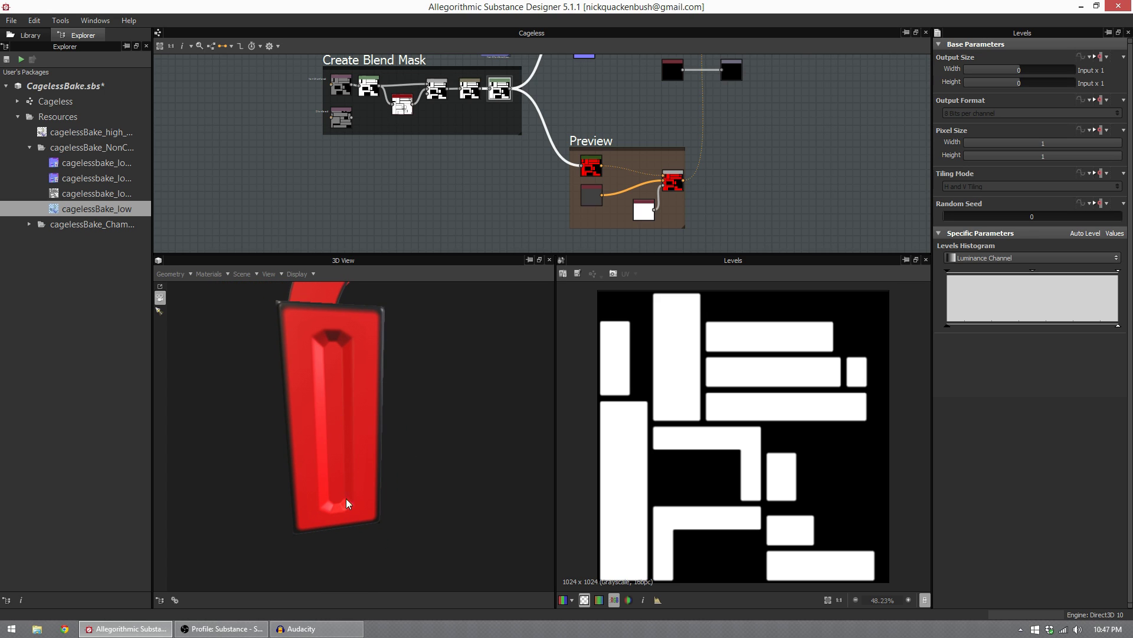
pyautogui.moveTo(335, 393); pyautogui.dragTo(358, 431)
pyautogui.scroll(3, 358, 430)
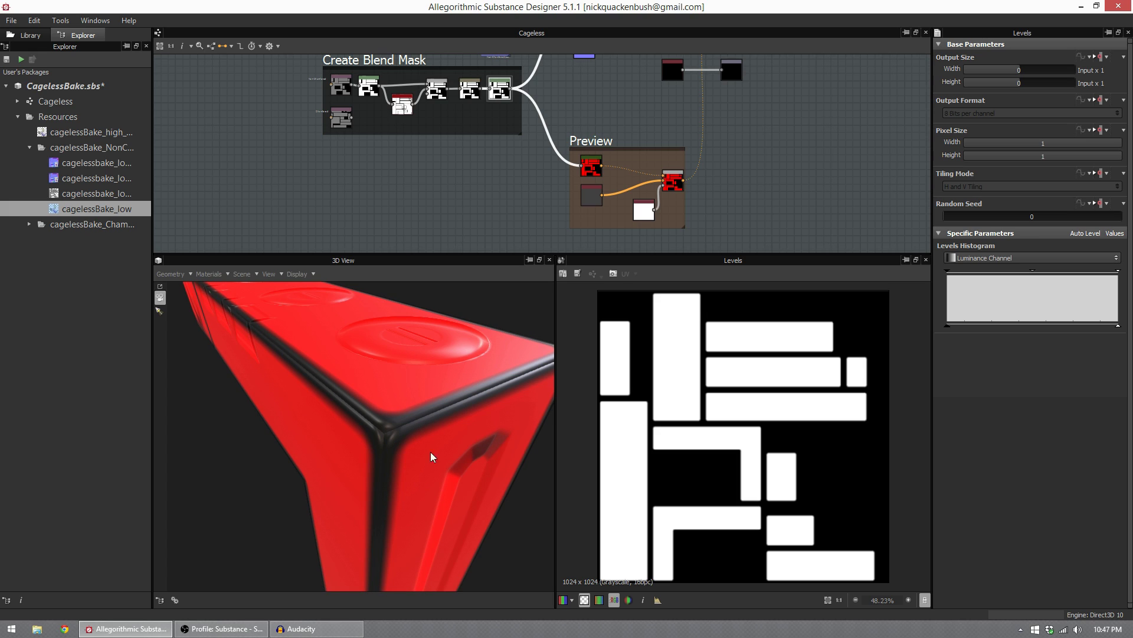
pyautogui.scroll(-3, 417, 466)
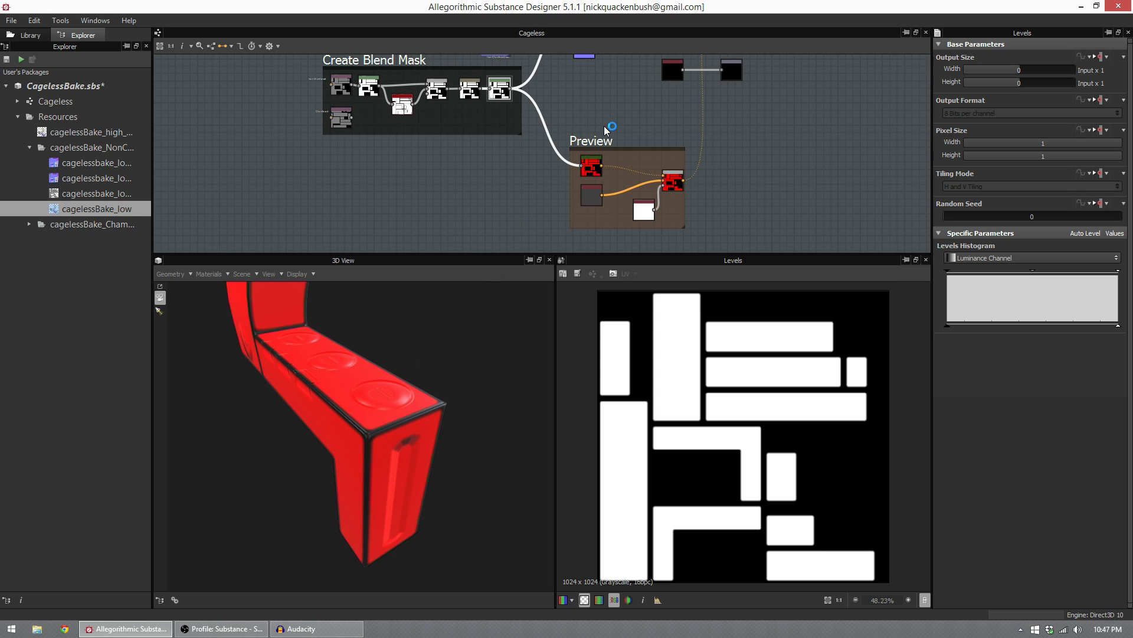
pyautogui.moveTo(610, 126); pyautogui.dragTo(541, 138, button='middle')
# Step: Set the Preview Uniform Color output to black (0), leaving the mesh shaded grey
pyautogui.click(584, 225)
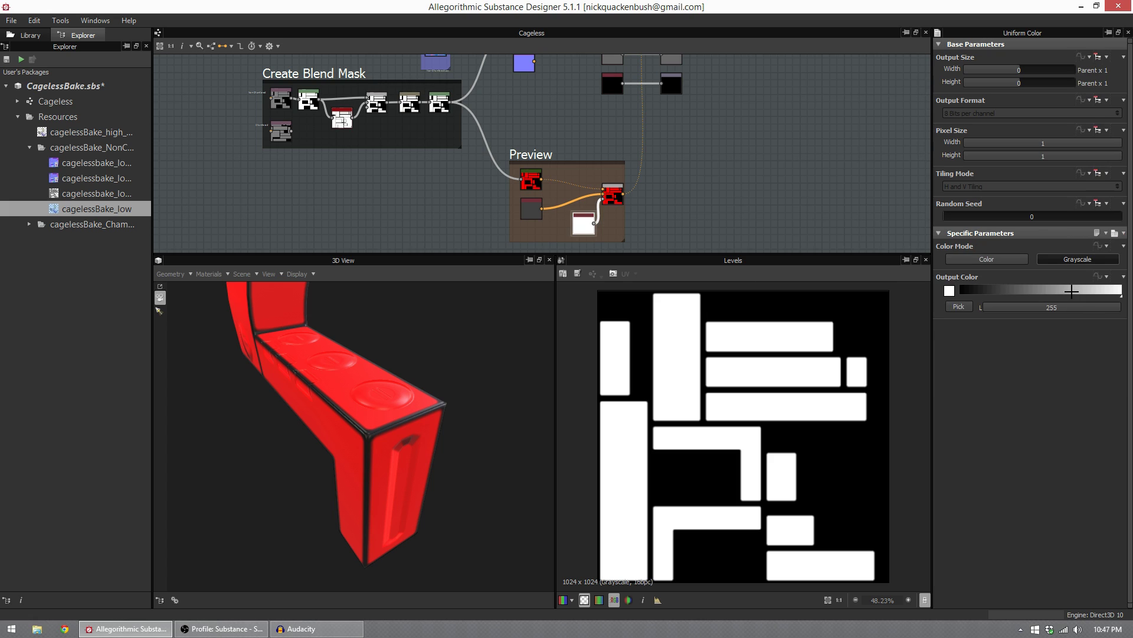
pyautogui.moveTo(1072, 290); pyautogui.dragTo(917, 288)
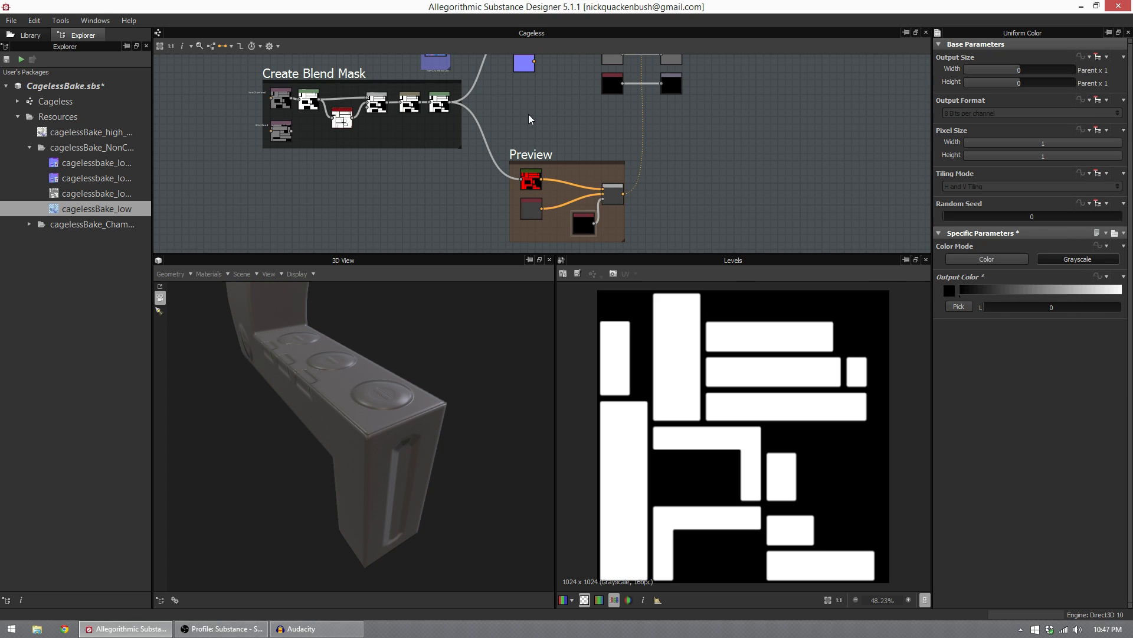
pyautogui.moveTo(530, 121); pyautogui.dragTo(527, 145, button='middle')
pyautogui.moveTo(418, 432); pyautogui.dragTo(435, 443)
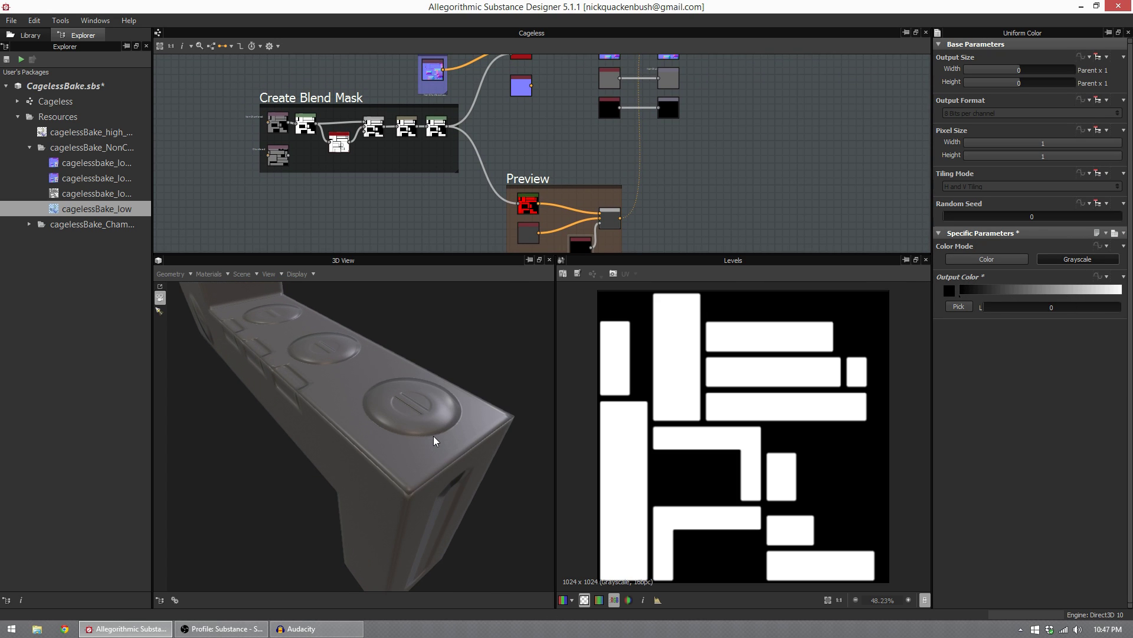
pyautogui.scroll(2, 435, 447)
# Step: Display Normal Blend in the 2D view and wire its Normal output into the Instance node
pyautogui.moveTo(536, 96); pyautogui.dragTo(542, 203, button='middle')
pyautogui.scroll(3, 543, 167)
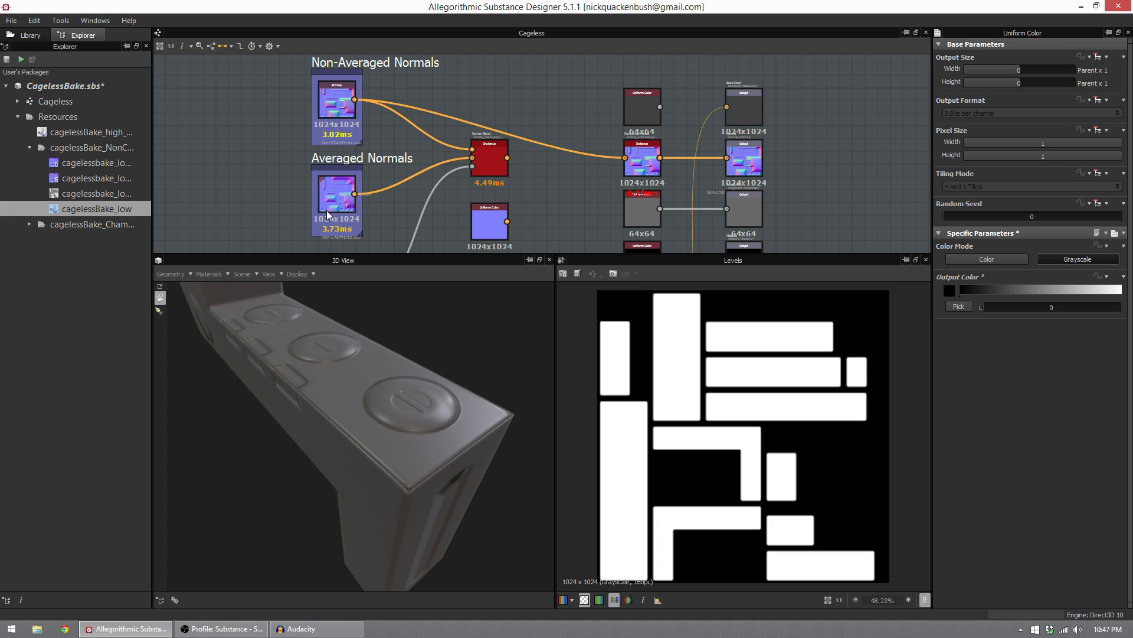
pyautogui.doubleClick(487, 158)
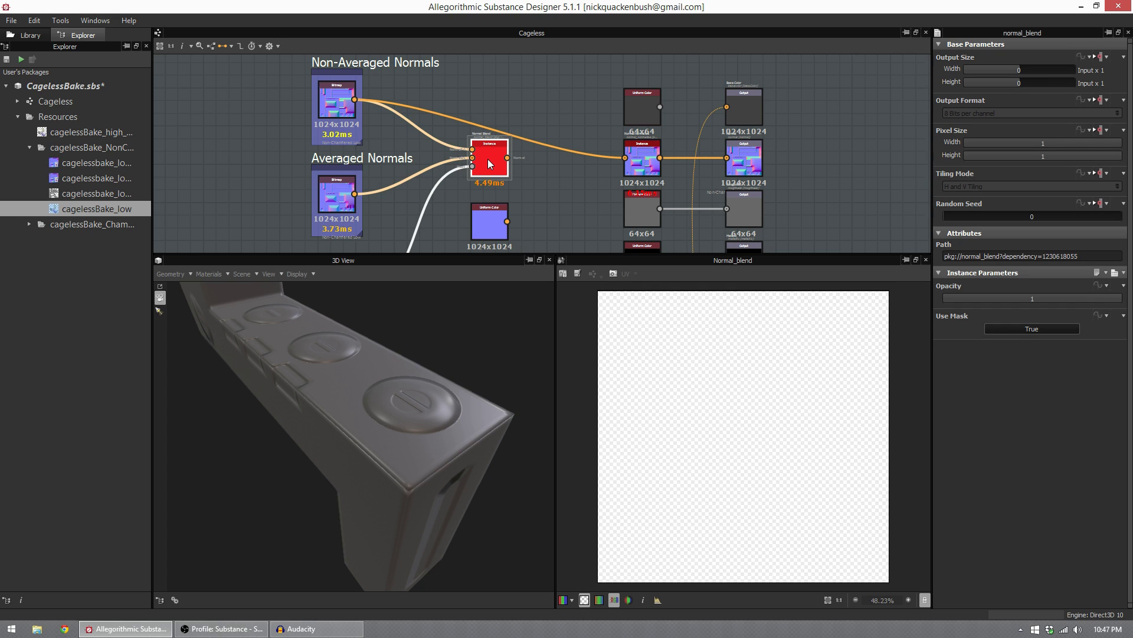
pyautogui.scroll(3, 487, 158)
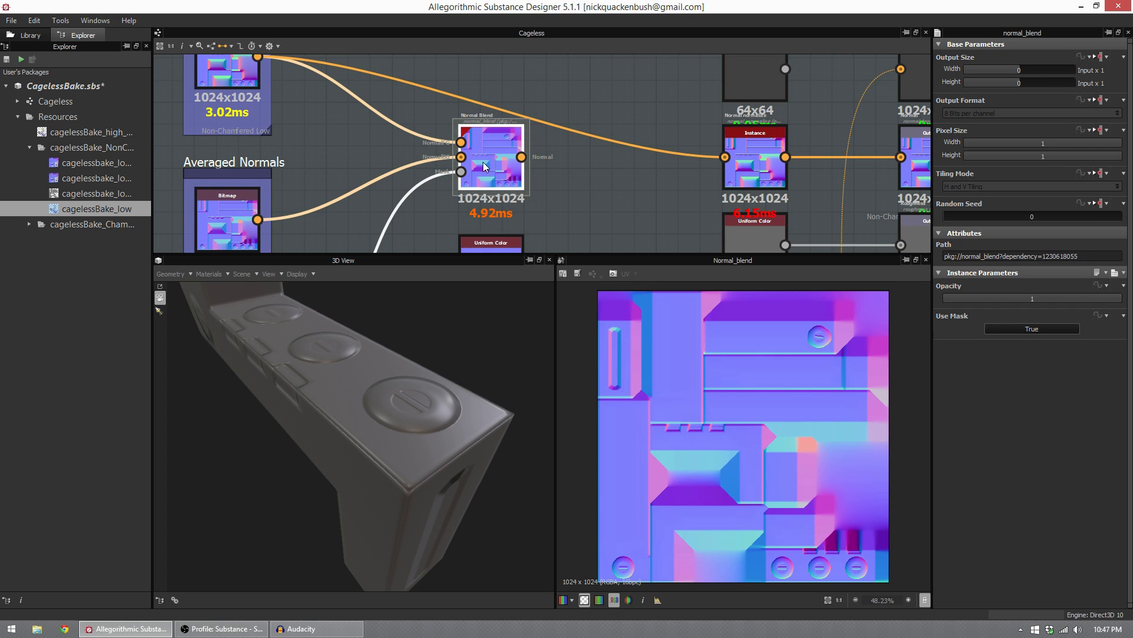
pyautogui.moveTo(489, 164); pyautogui.dragTo(532, 151, button='middle')
pyautogui.scroll(-2, 513, 158)
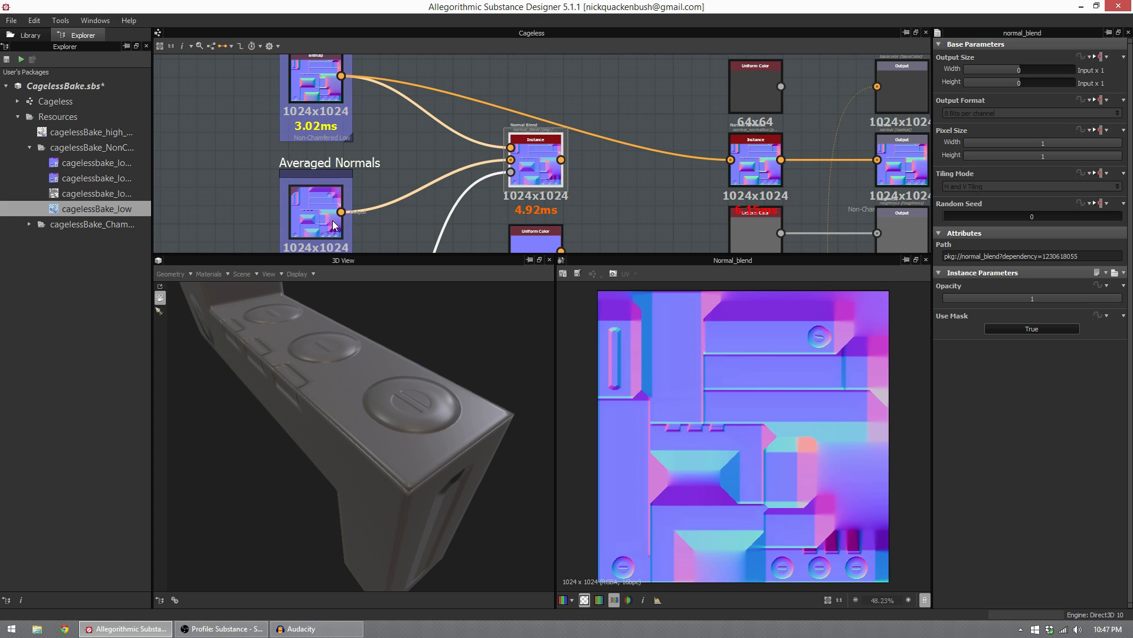
pyautogui.moveTo(491, 182); pyautogui.dragTo(495, 156, button='middle')
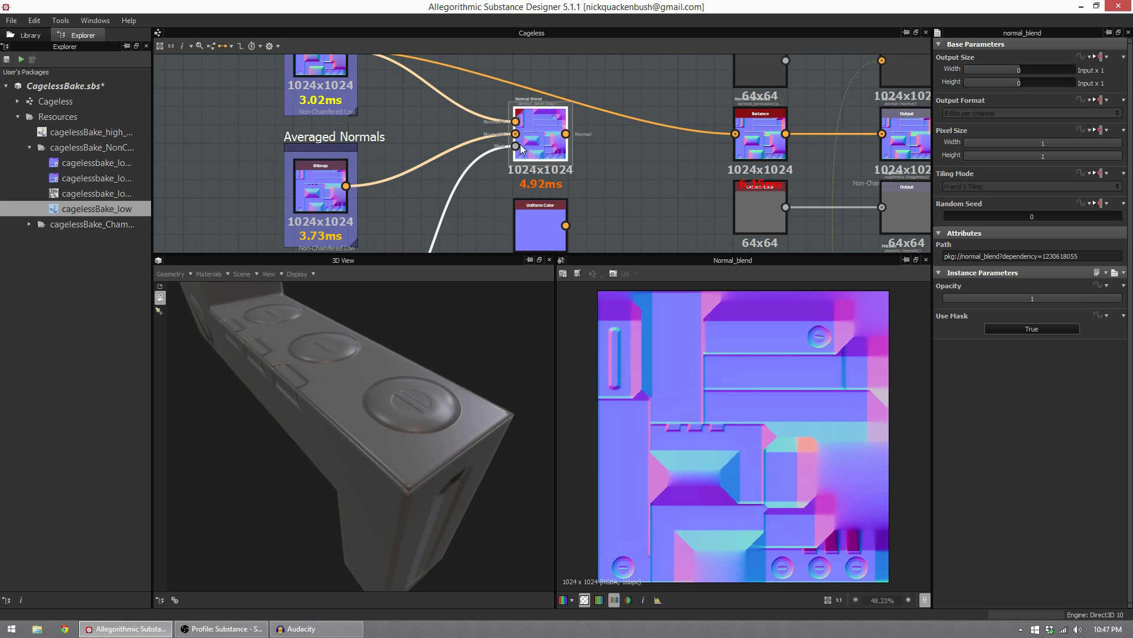
pyautogui.scroll(-2, 520, 192)
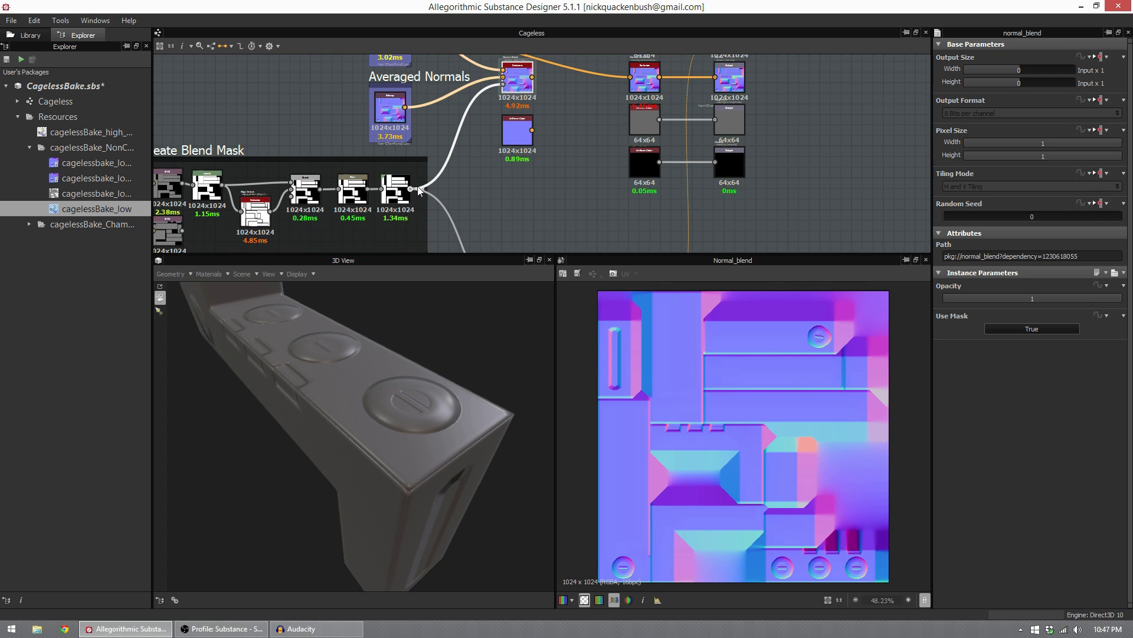
pyautogui.scroll(3, 464, 123)
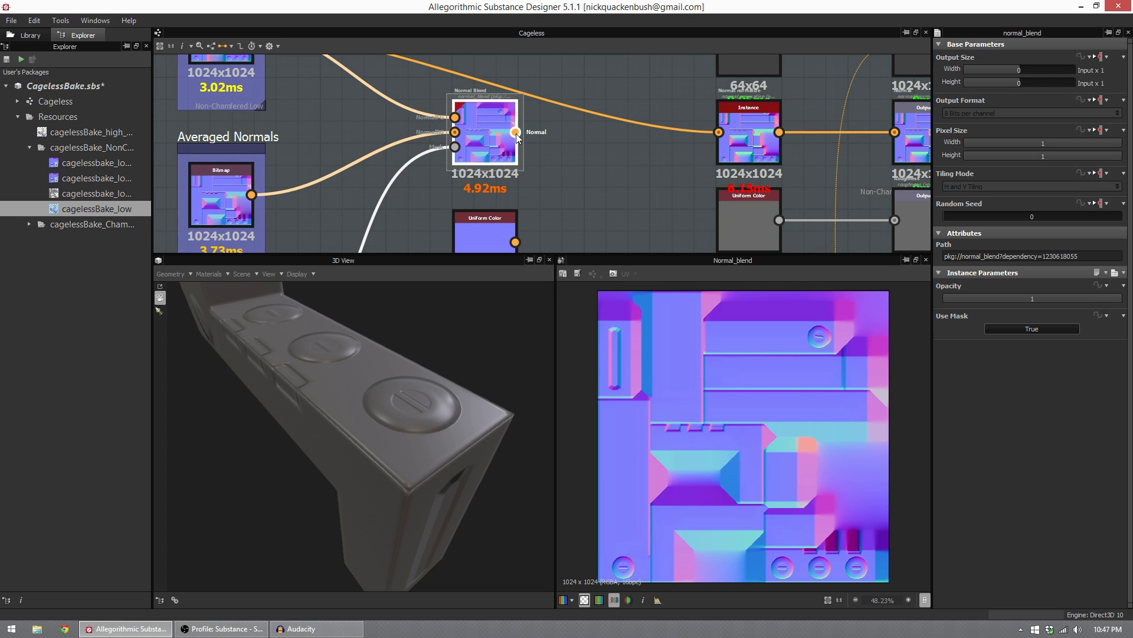
pyautogui.moveTo(516, 132); pyautogui.dragTo(717, 135)
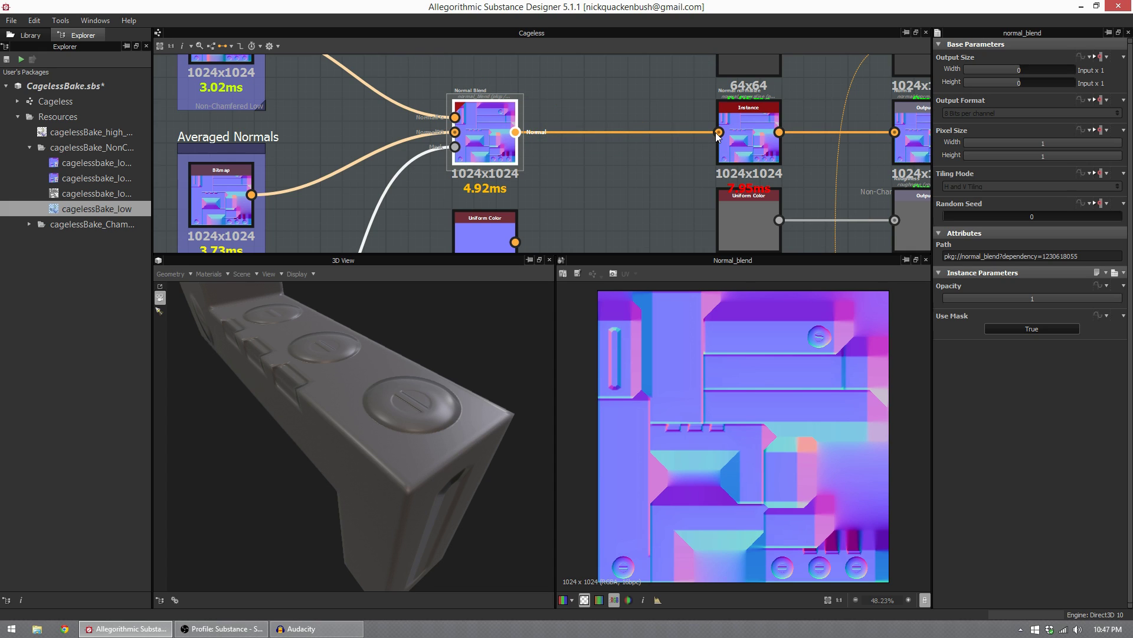
pyautogui.moveTo(470, 416); pyautogui.dragTo(466, 405)
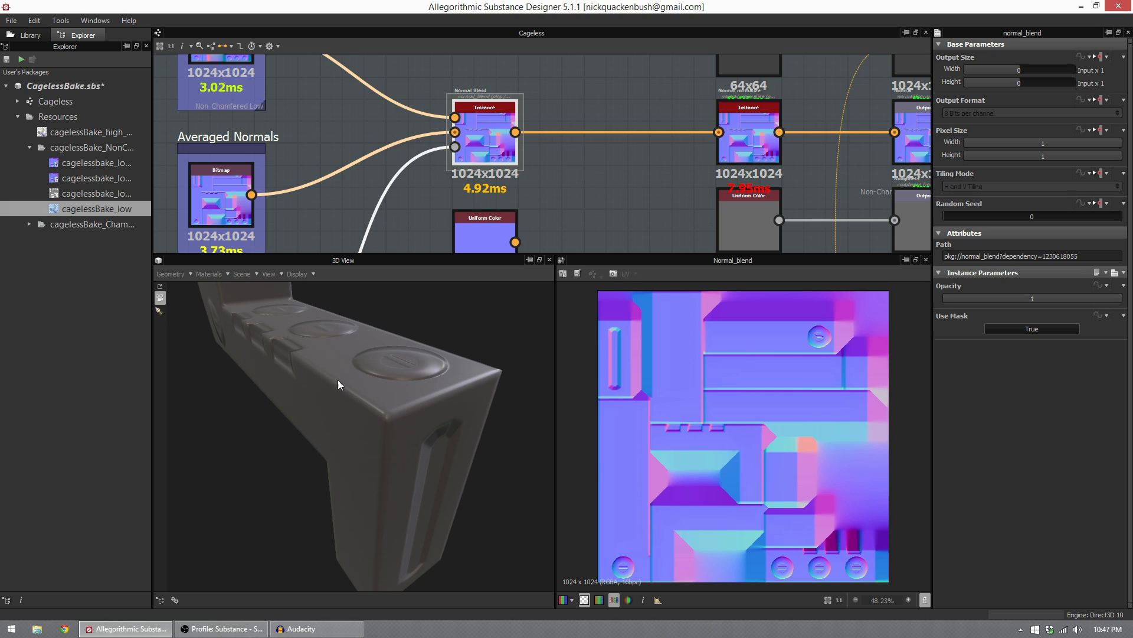
pyautogui.moveTo(312, 363); pyautogui.dragTo(306, 384)
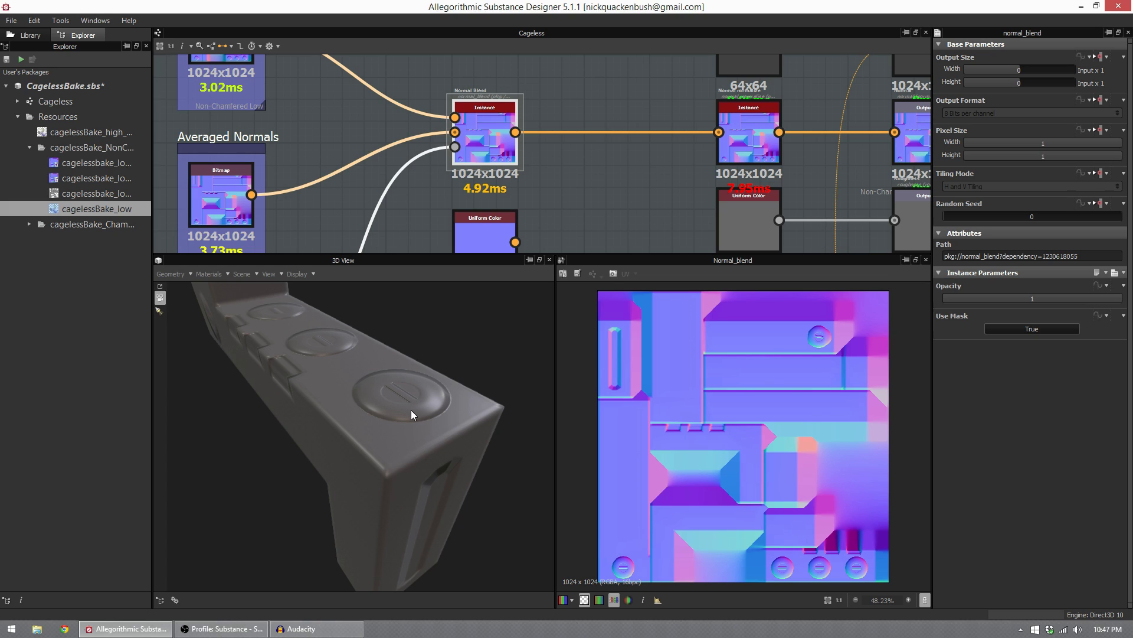
pyautogui.moveTo(421, 451); pyautogui.dragTo(336, 396)
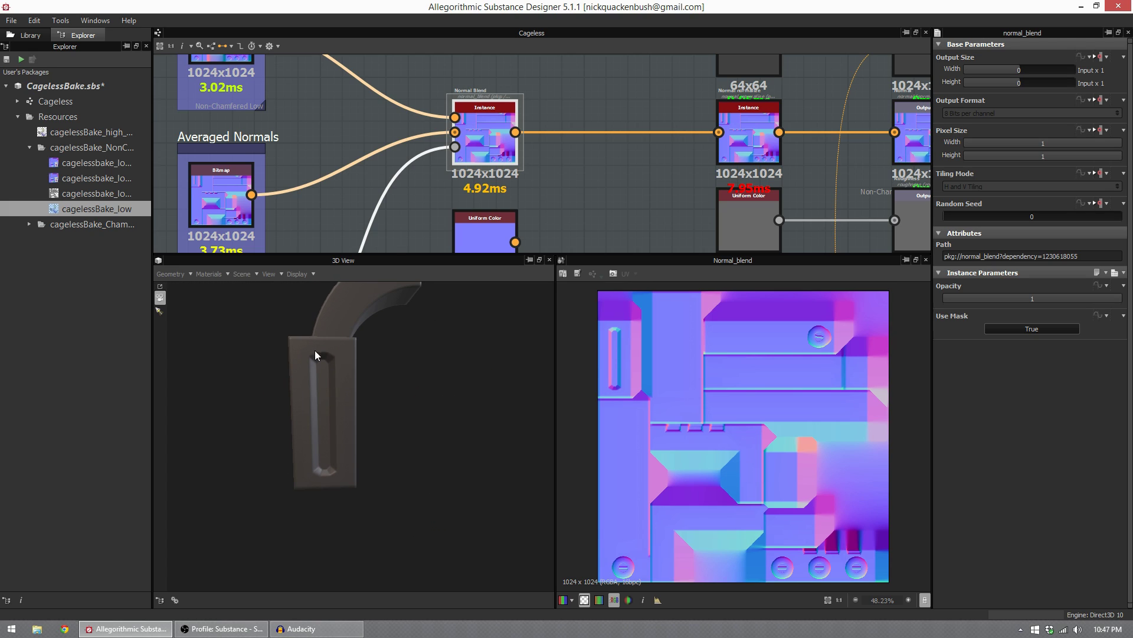
pyautogui.moveTo(391, 444); pyautogui.dragTo(496, 378)
pyautogui.scroll(-8, 560, 143)
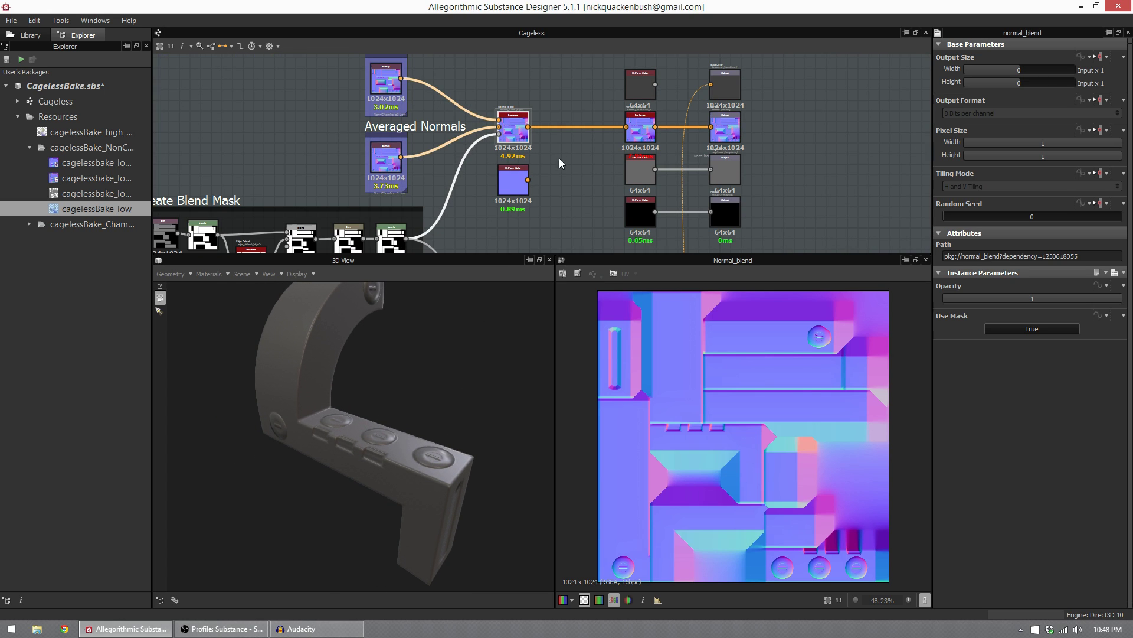
pyautogui.scroll(6, 557, 148)
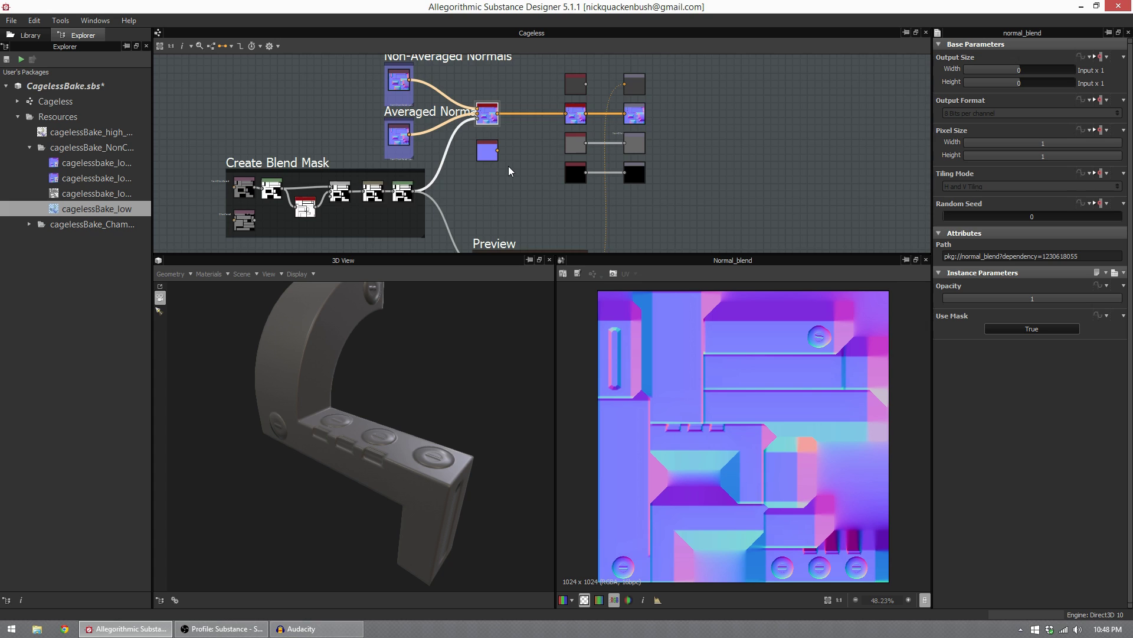
pyautogui.moveTo(522, 187); pyautogui.dragTo(496, 195, button='middle')
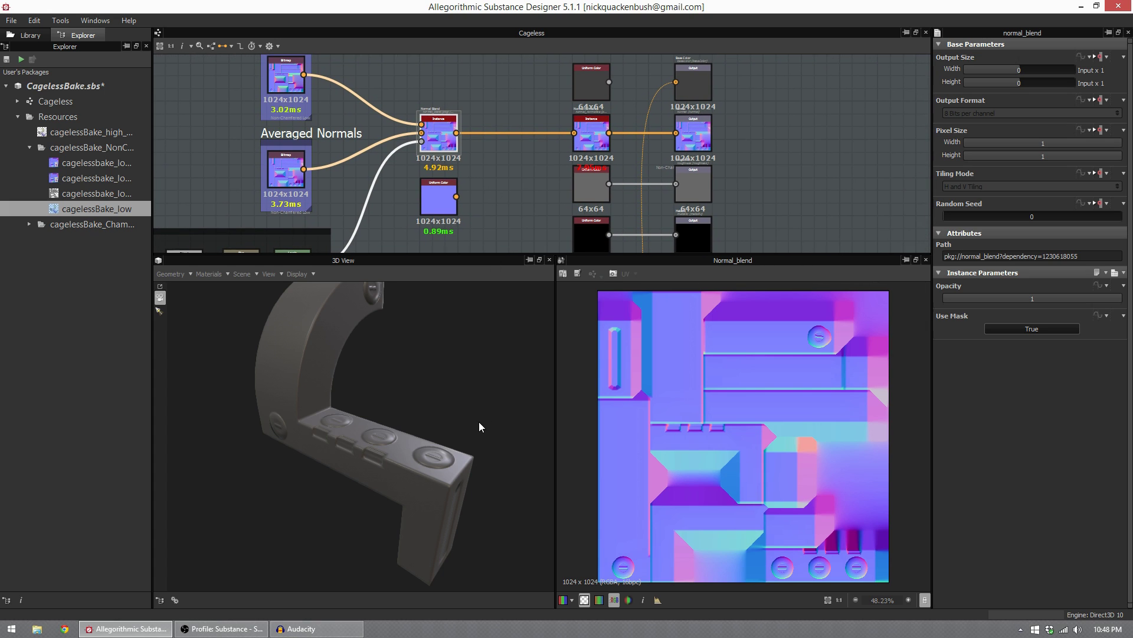
pyautogui.moveTo(479, 425); pyautogui.dragTo(467, 407)
pyautogui.moveTo(341, 214); pyautogui.dragTo(426, 88, button='middle')
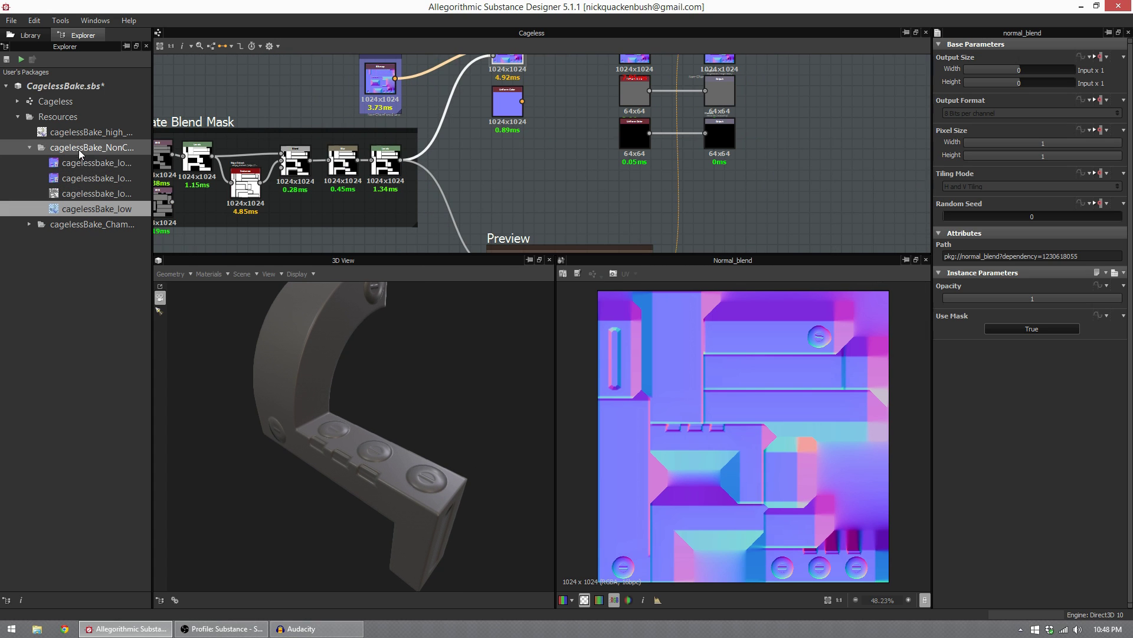
pyautogui.click(80, 130)
pyautogui.moveTo(81, 130); pyautogui.dragTo(255, 405)
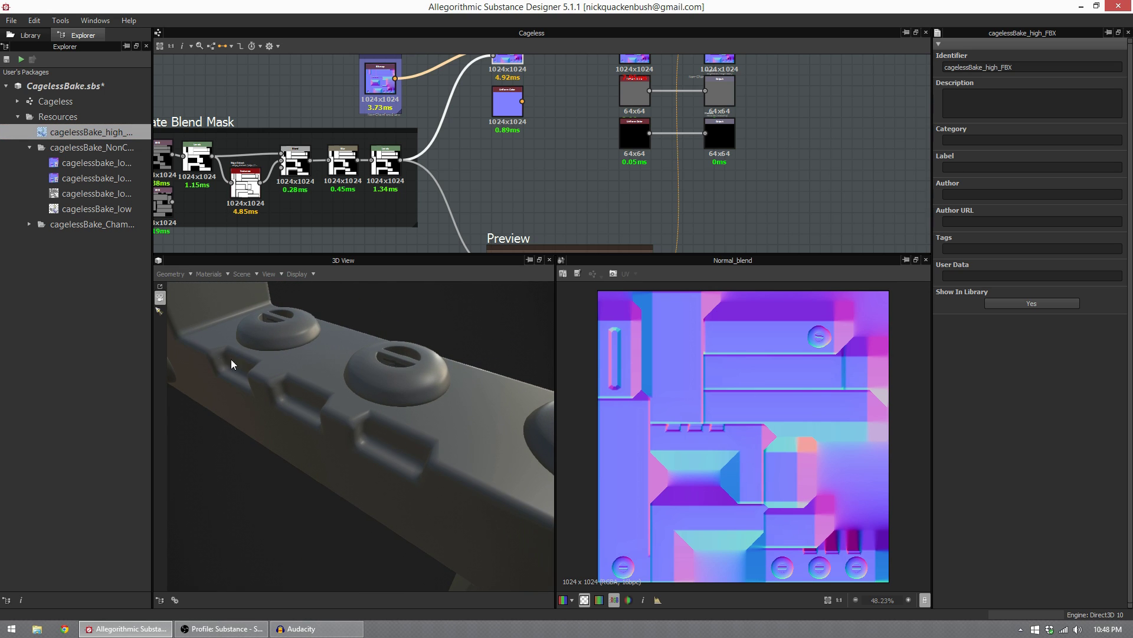
pyautogui.moveTo(384, 437); pyautogui.dragTo(395, 440)
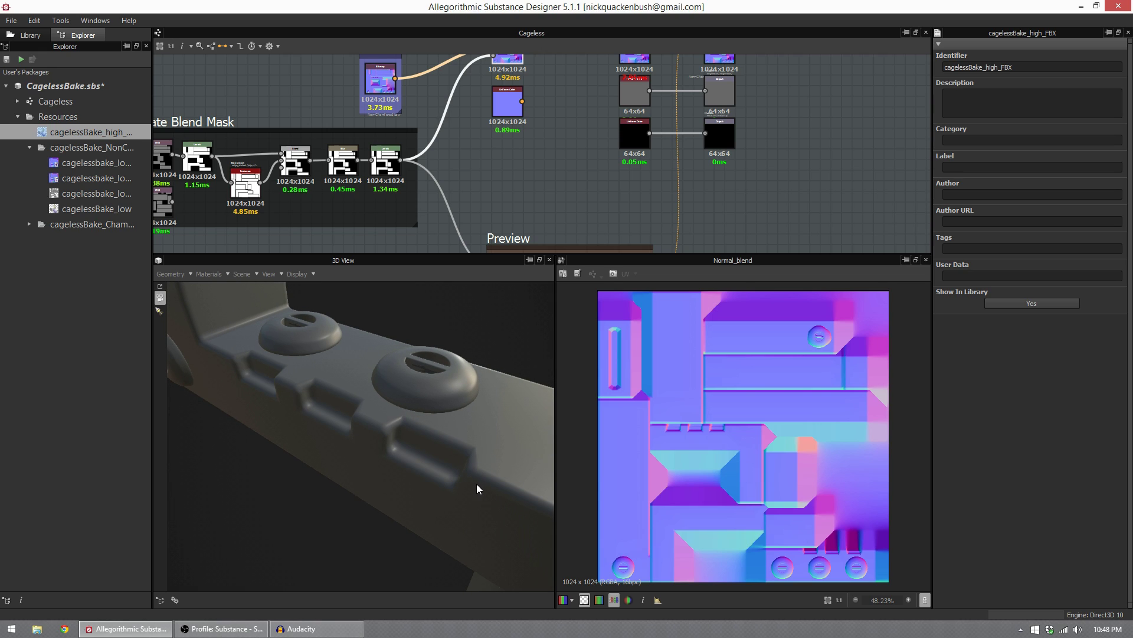
pyautogui.moveTo(476, 483); pyautogui.dragTo(460, 452)
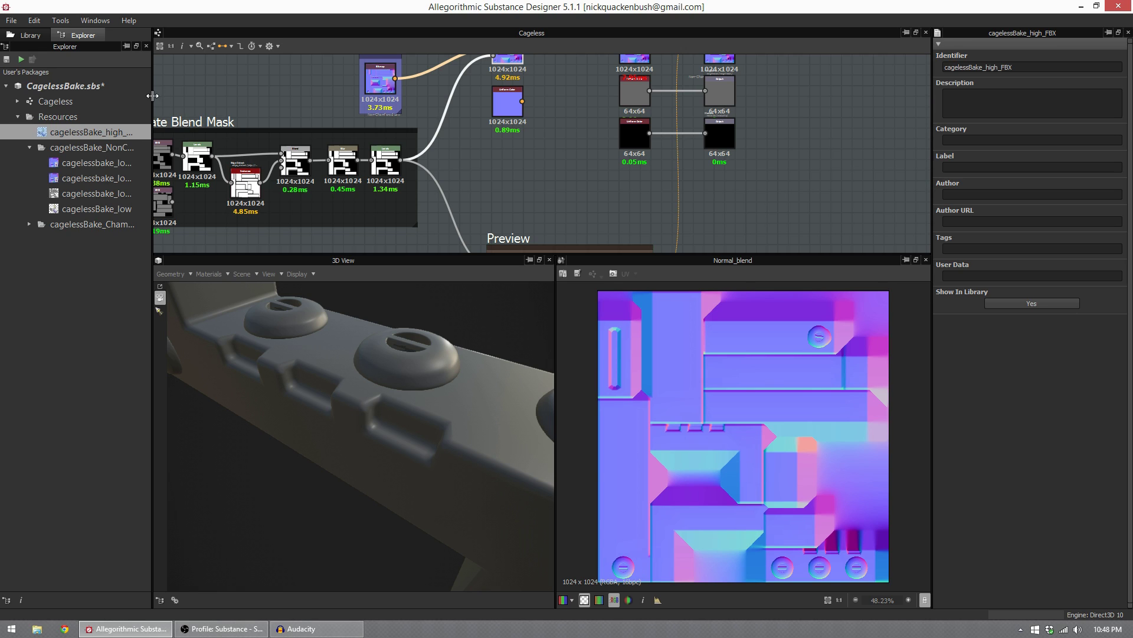
pyautogui.doubleClick(94, 211)
pyautogui.scroll(5, 395, 496)
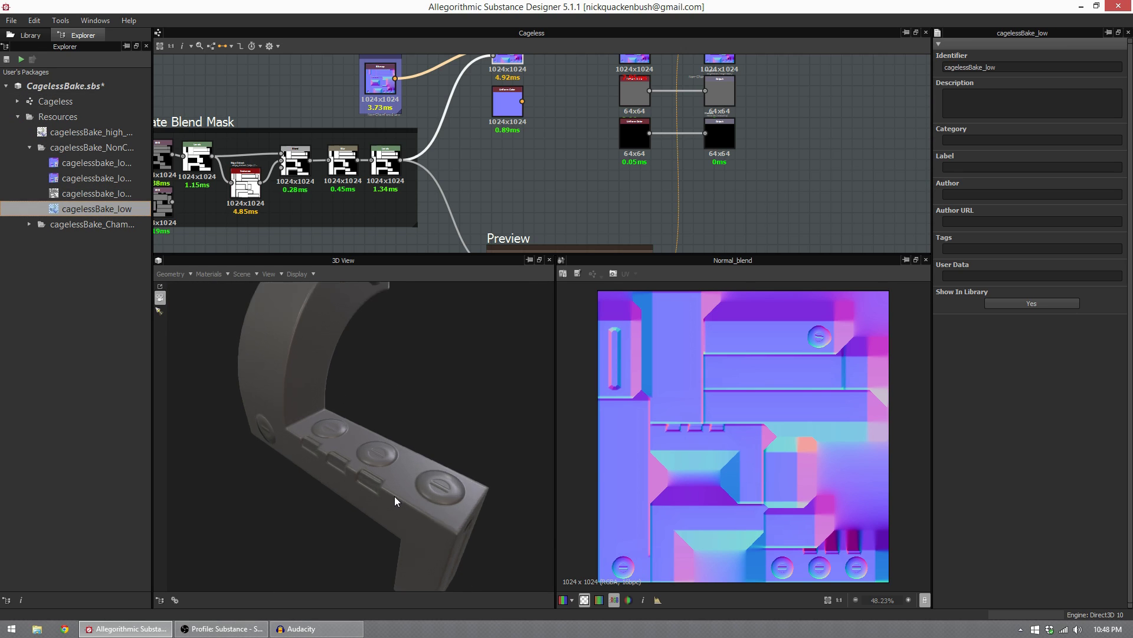
pyautogui.moveTo(403, 500); pyautogui.dragTo(444, 467)
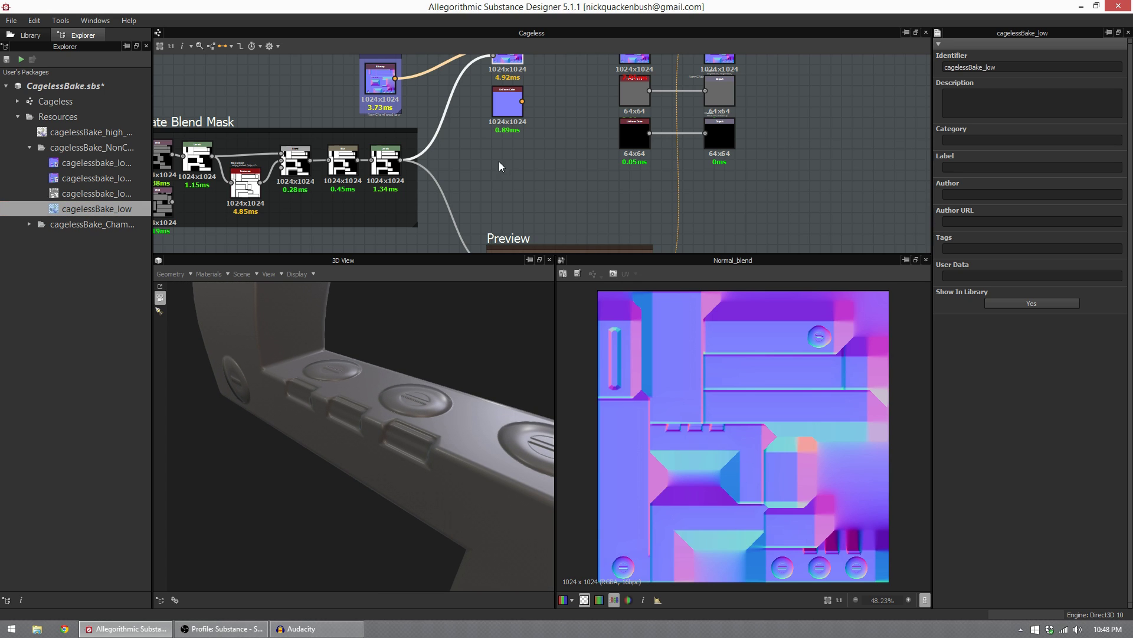
pyautogui.moveTo(498, 161); pyautogui.dragTo(481, 116, button='middle')
# Step: Set the Preview Uniform Color to white (255) and orbit to inspect the red mask's dark island borders
pyautogui.click(530, 196)
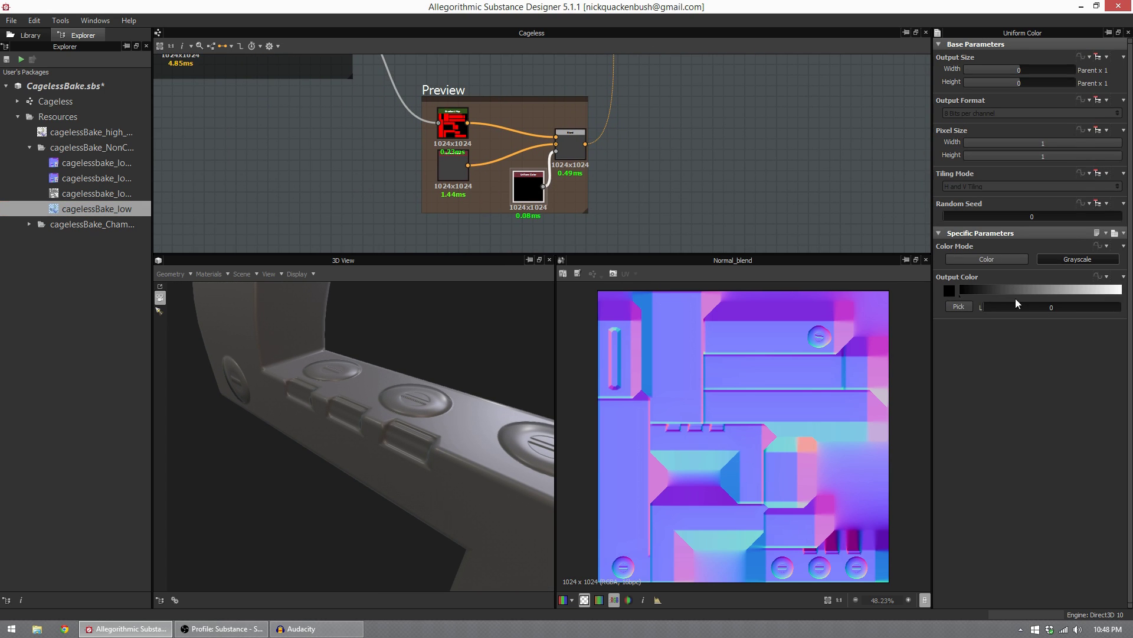
pyautogui.moveTo(985, 307); pyautogui.dragTo(1121, 307)
pyautogui.moveTo(375, 413); pyautogui.dragTo(451, 410)
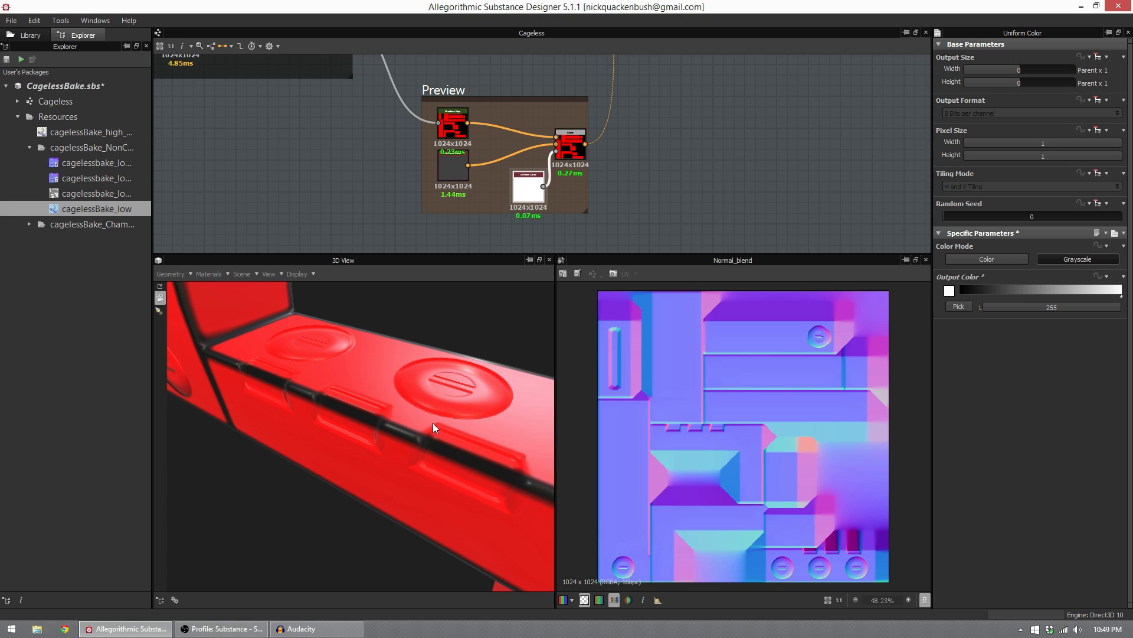
pyautogui.scroll(-5, 430, 479)
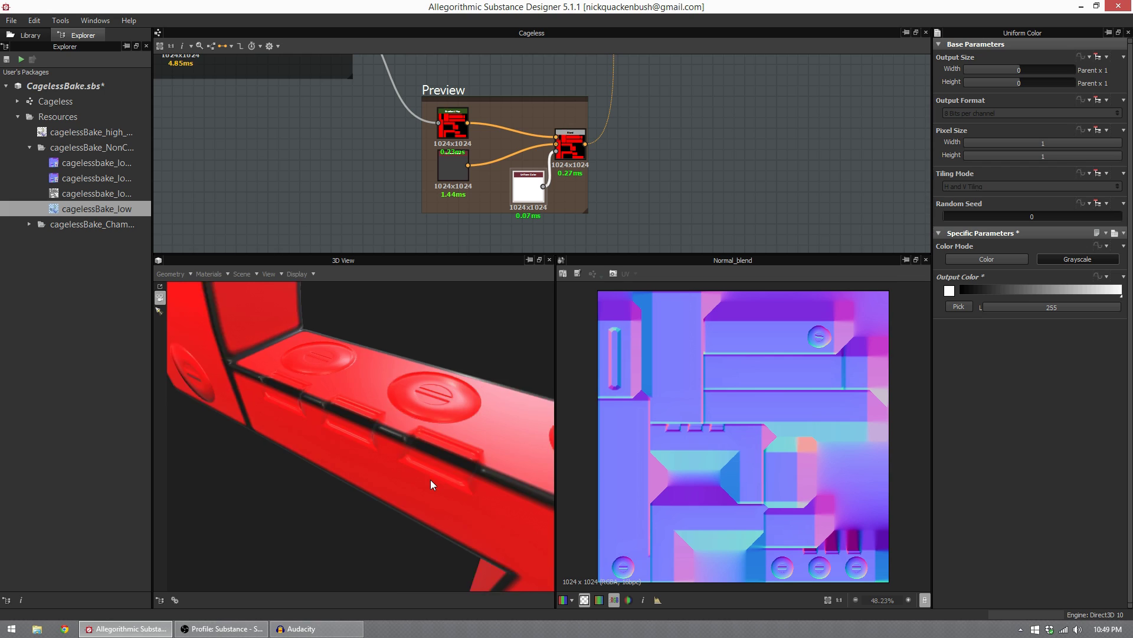
pyautogui.keyDown('alt'); pyautogui.moveTo(430, 479); pyautogui.dragTo(412, 454); pyautogui.keyUp('alt')
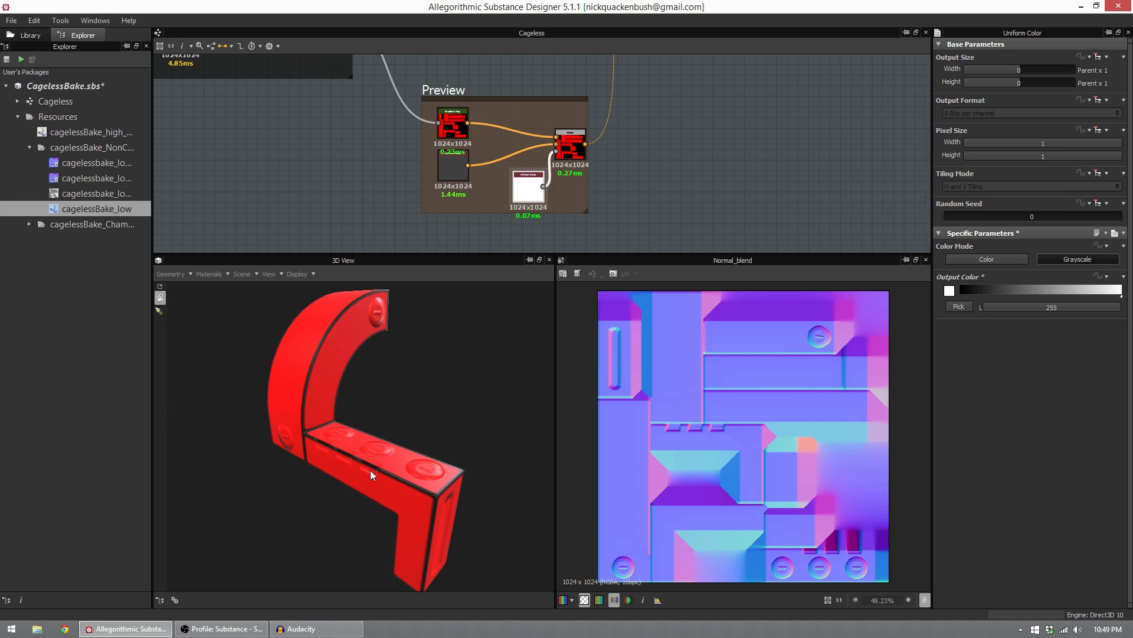
pyautogui.keyDown('alt'); pyautogui.moveTo(381, 484); pyautogui.dragTo(399, 268); pyautogui.keyUp('alt')
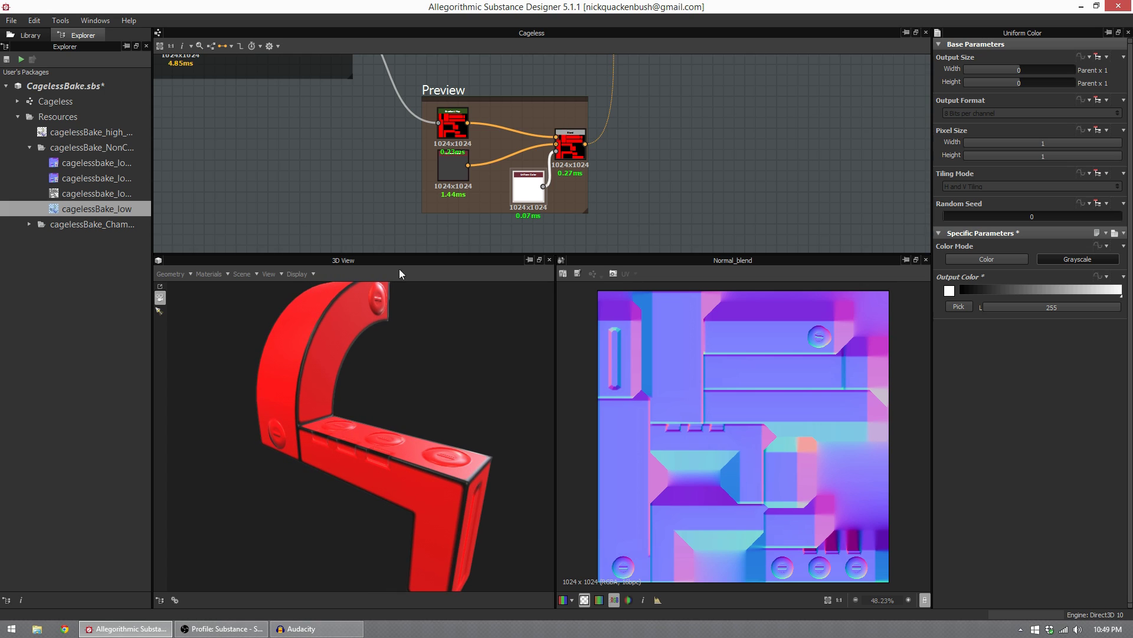
# Step: Set the mask preview Uniform Color back to black
pyautogui.scroll(-1, 349, 169)
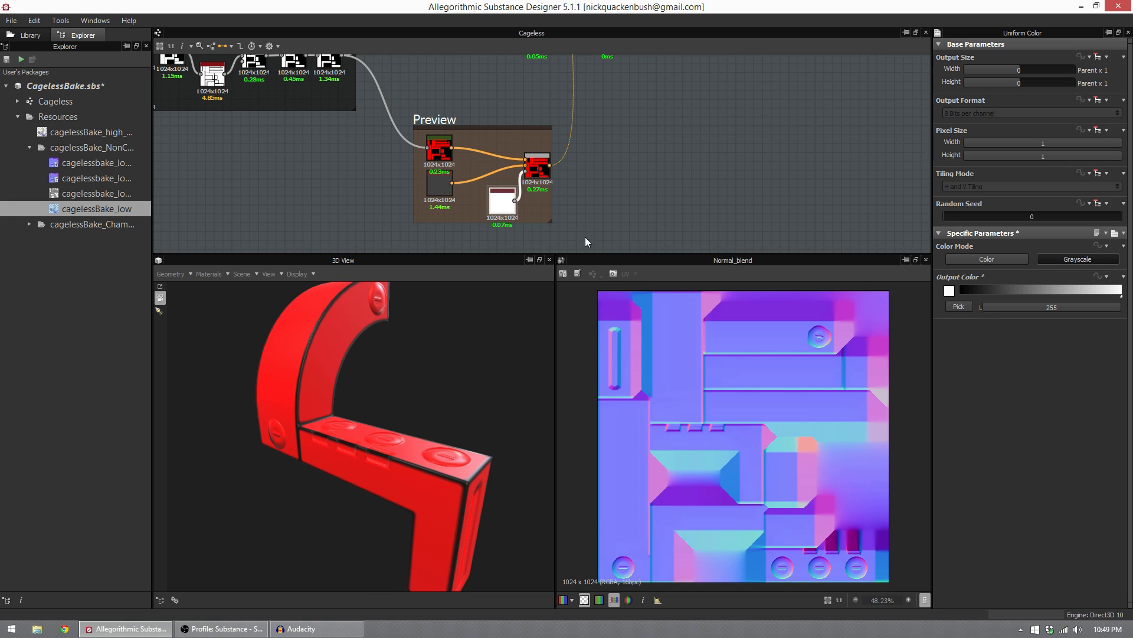
pyautogui.moveTo(1041, 284); pyautogui.dragTo(953, 289)
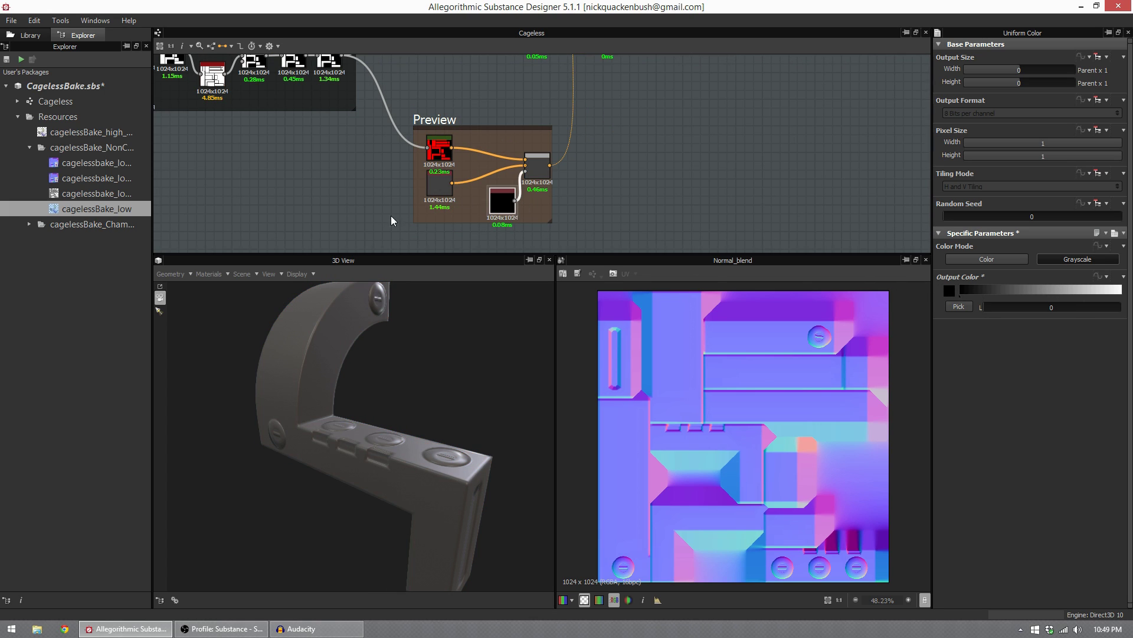
pyautogui.moveTo(266, 182); pyautogui.dragTo(284, 182, button='middle')
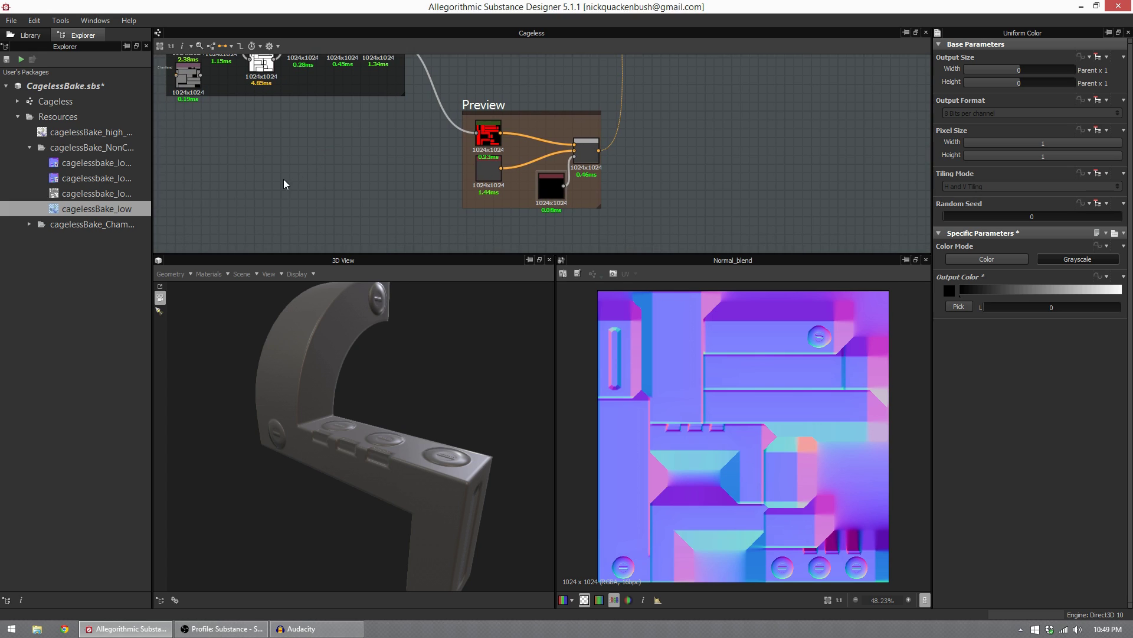
# Step: Load cagelessBake_low_chamfered into the 3D view, reconnect the output, and inspect its chamfered edges
pyautogui.click(29, 224)
pyautogui.doubleClick(86, 286)
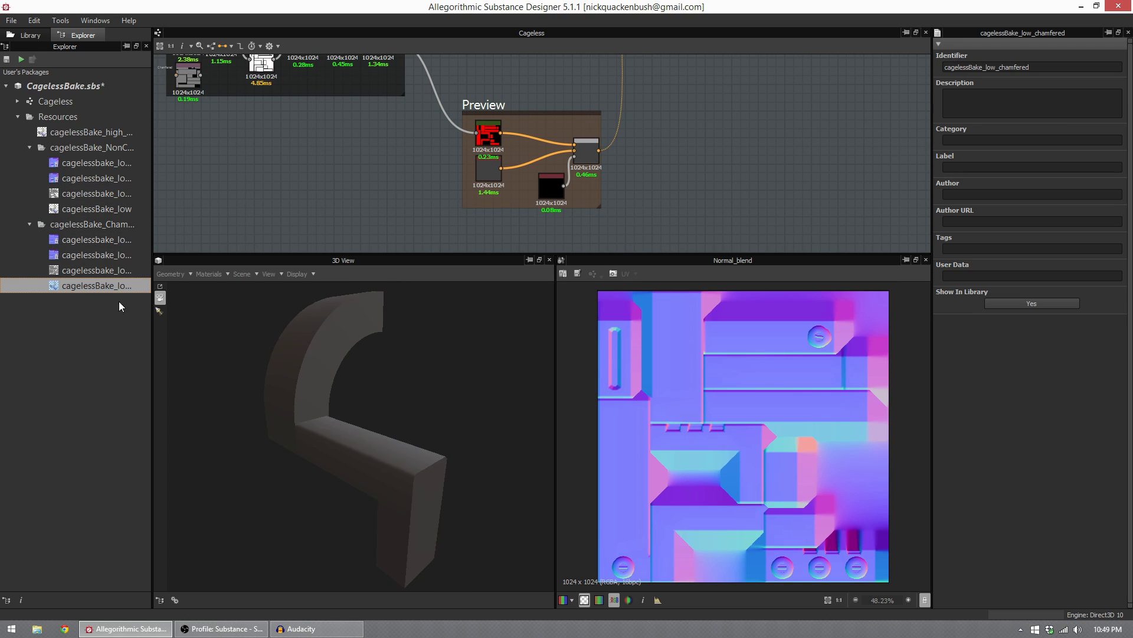
pyautogui.moveTo(556, 104); pyautogui.dragTo(531, 249, button='middle')
pyautogui.moveTo(471, 140); pyautogui.dragTo(548, 92)
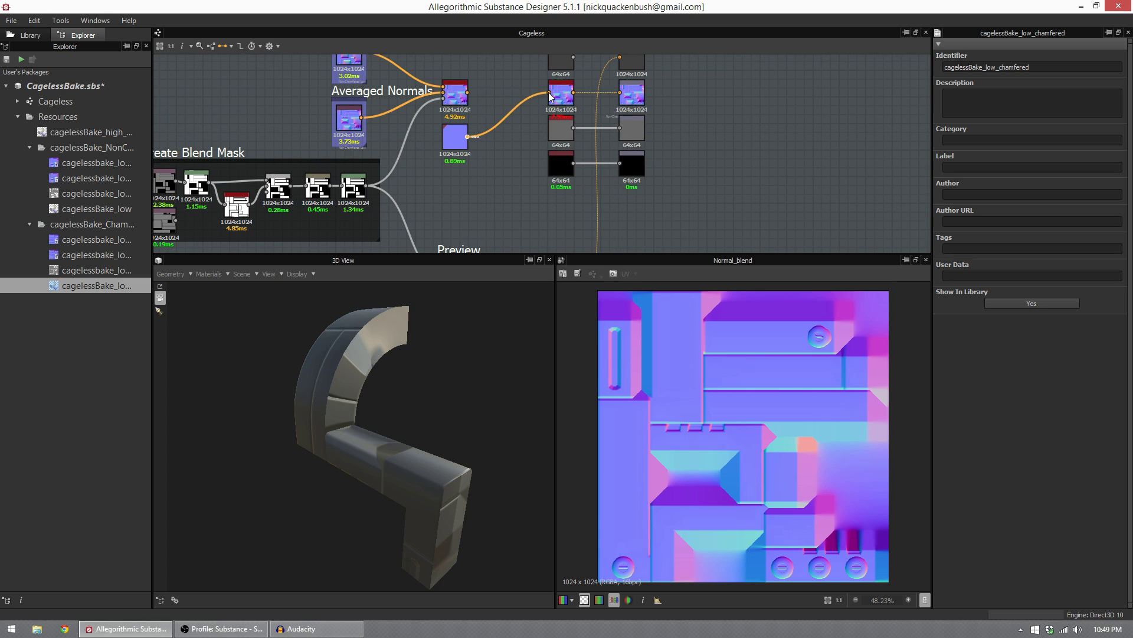
pyautogui.scroll(5, 470, 442)
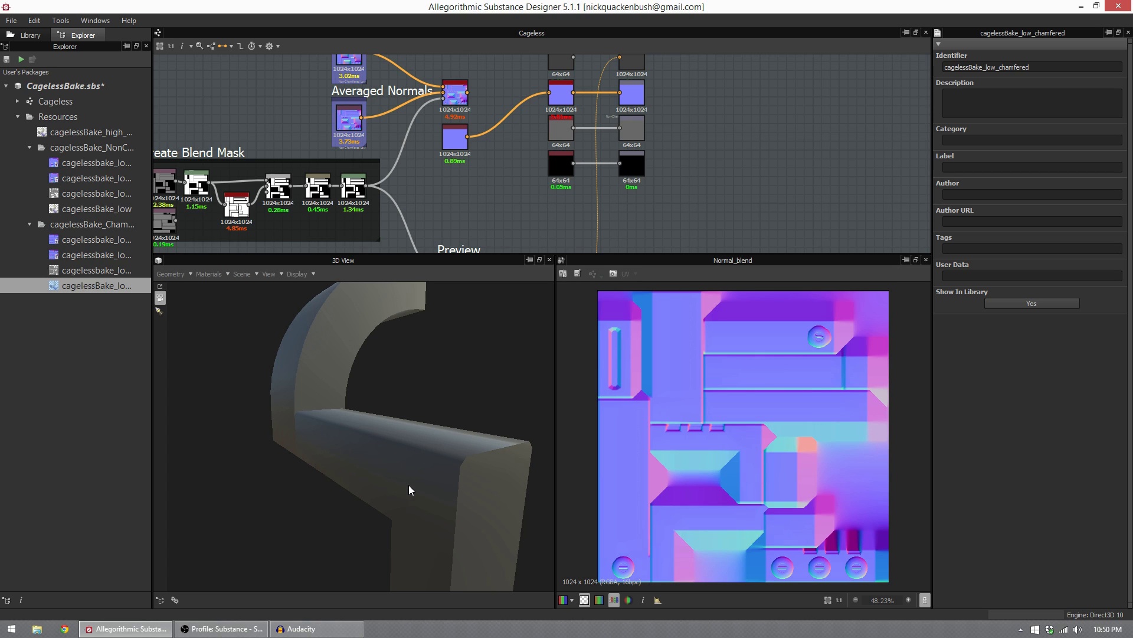
pyautogui.moveTo(410, 490); pyautogui.dragTo(449, 490)
pyautogui.moveTo(500, 451); pyautogui.dragTo(411, 515)
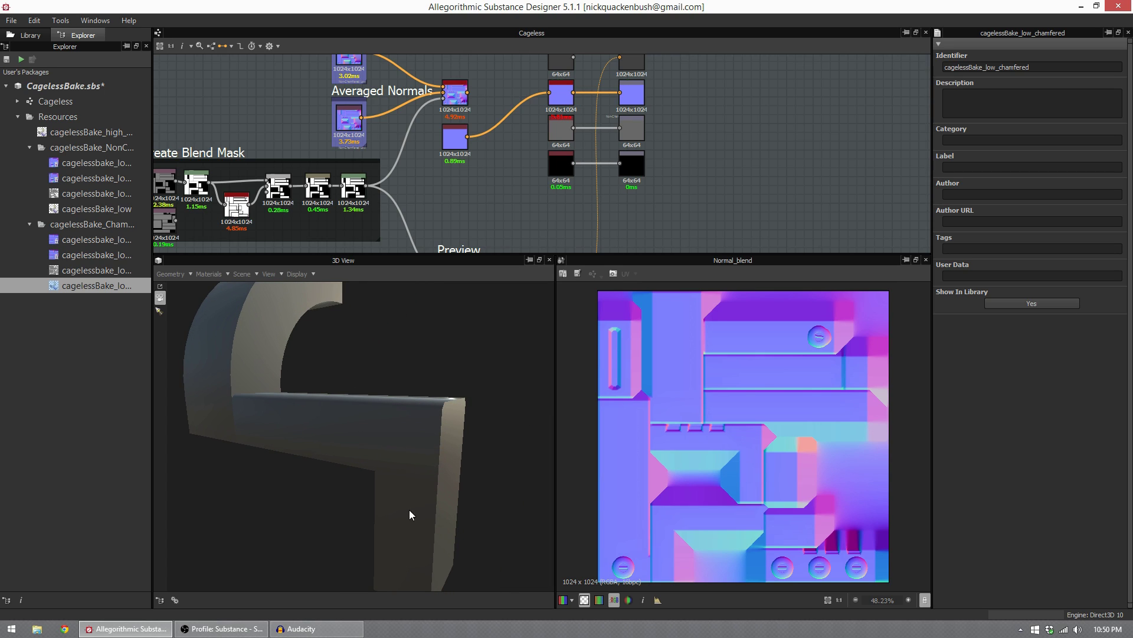
pyautogui.moveTo(388, 416); pyautogui.dragTo(243, 424)
pyautogui.moveTo(247, 439); pyautogui.dragTo(362, 418)
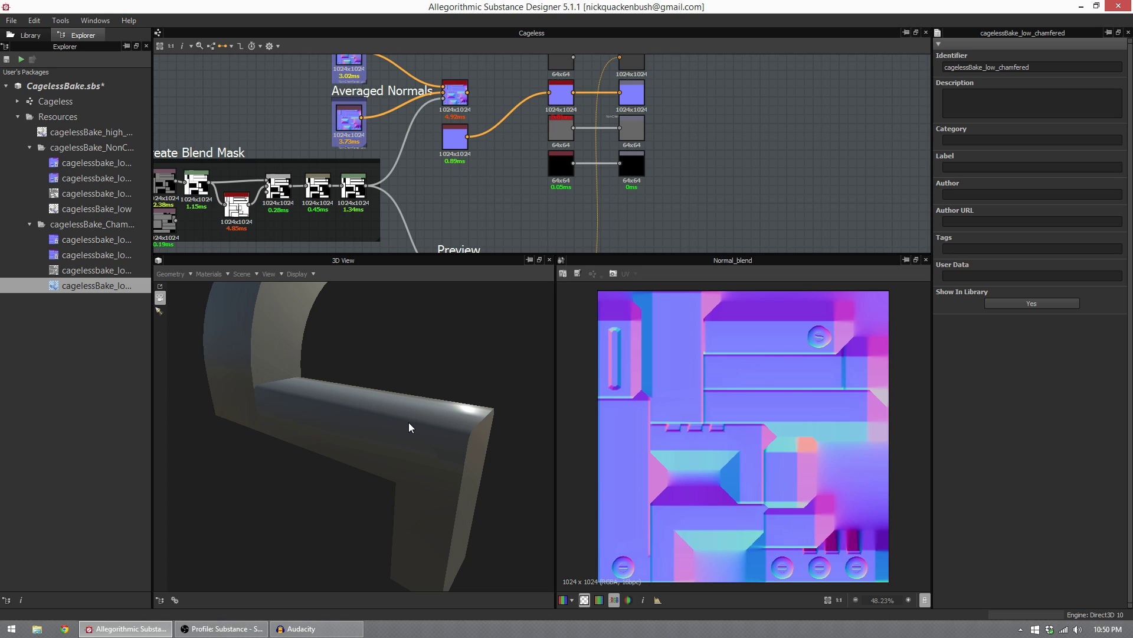
# Step: Move the Chamfered Low bake nodes beside the normals frames
pyautogui.moveTo(422, 419); pyautogui.dragTo(428, 414)
pyautogui.moveTo(393, 73); pyautogui.dragTo(422, 120, button='middle')
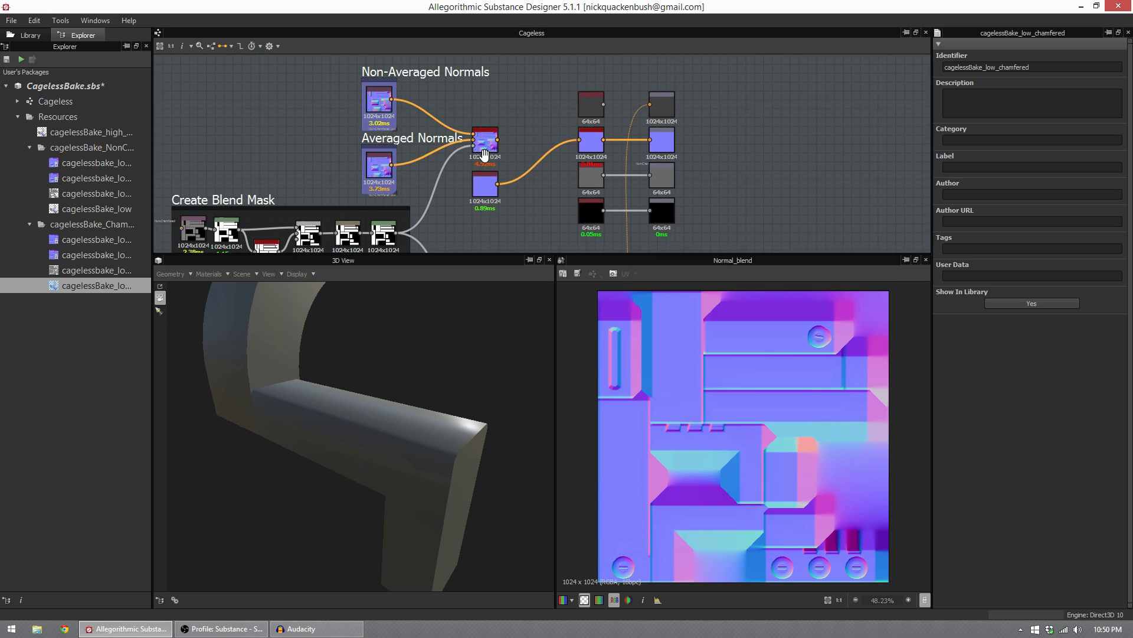
pyautogui.scroll(2, 423, 120)
pyautogui.scroll(-4, 423, 120)
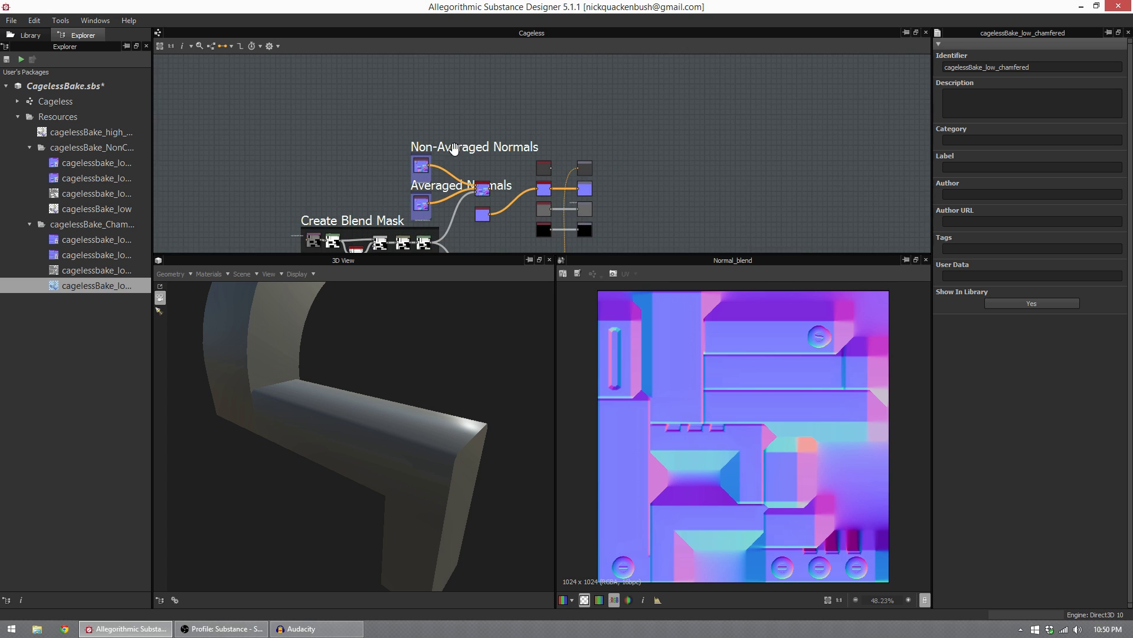
pyautogui.click(457, 106)
pyautogui.moveTo(450, 87); pyautogui.dragTo(434, 199)
pyautogui.moveTo(490, 201)
pyautogui.mouseDown(button='middle')
pyautogui.moveTo(490, 184)
pyautogui.moveTo(499, 213)
pyautogui.mouseUp(button='middle')
# Step: Wire both Chamfered Low bakes into the averaged and non-averaged normals chains
pyautogui.scroll(3, 490, 184)
pyautogui.scroll(2, 418, 112)
pyautogui.moveTo(418, 112); pyautogui.dragTo(408, 120, button='middle')
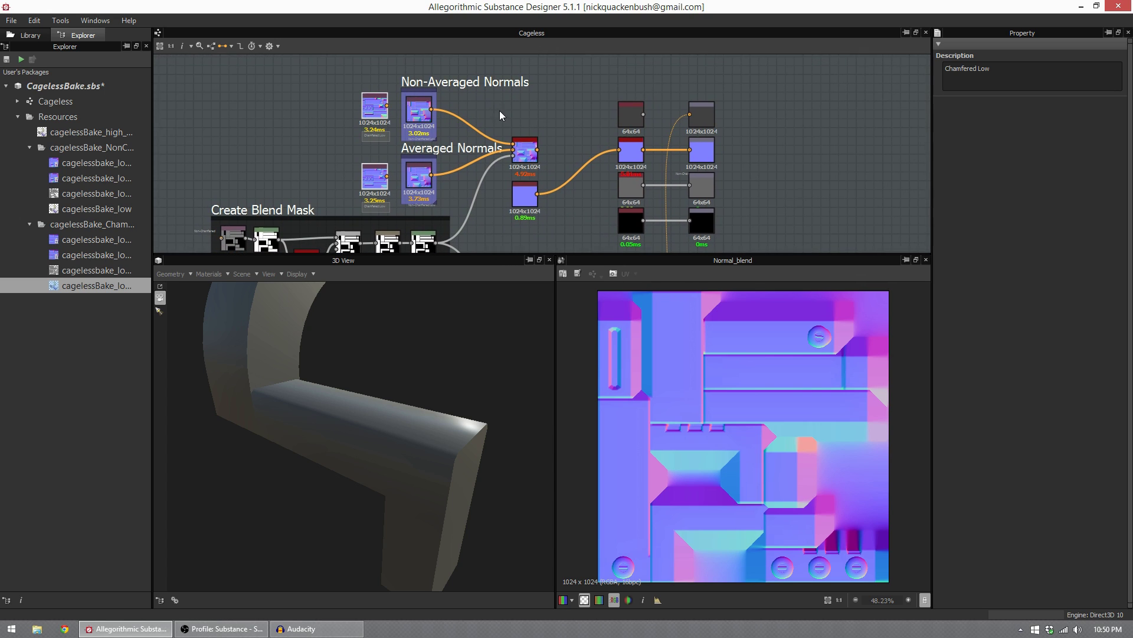
pyautogui.moveTo(571, 110); pyautogui.dragTo(559, 100, button='middle')
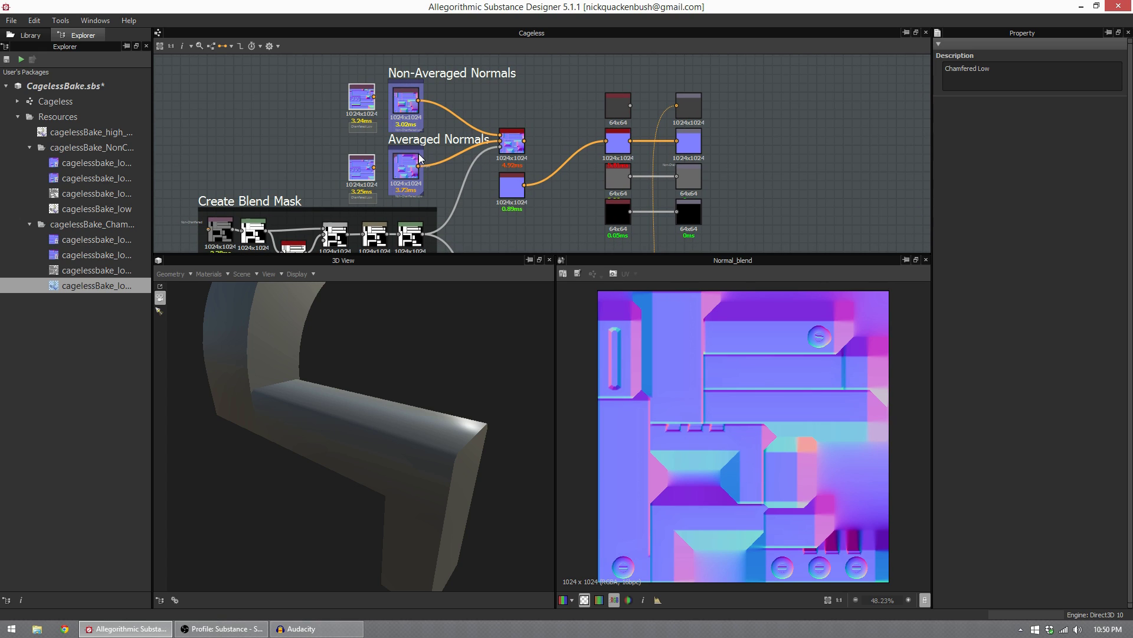
pyautogui.moveTo(374, 98); pyautogui.dragTo(499, 139)
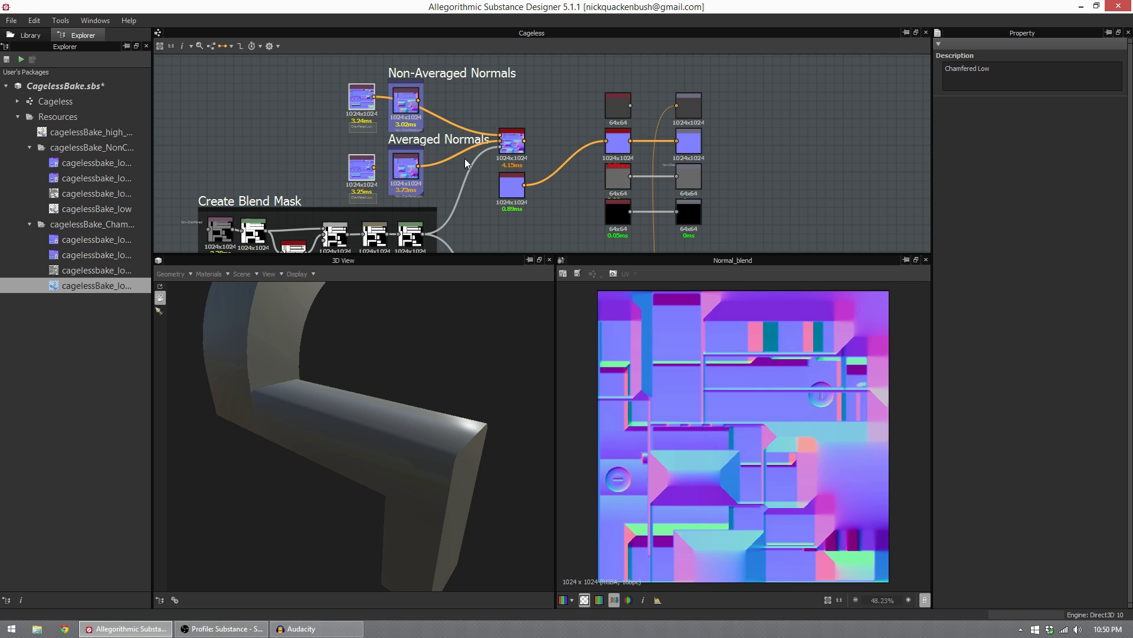
pyautogui.moveTo(375, 167); pyautogui.dragTo(616, 144)
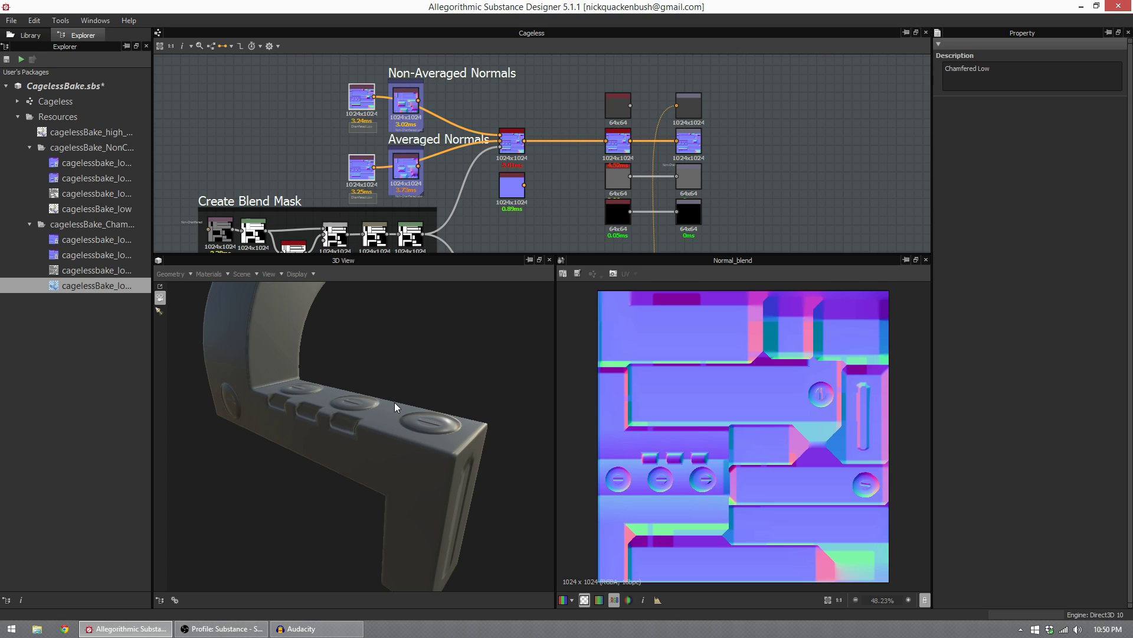
pyautogui.moveTo(395, 402); pyautogui.dragTo(435, 384)
# Step: Feed the Chamfered Low bake into the Create Blend Mask's Levels node and check the baked buttons
pyautogui.moveTo(332, 157); pyautogui.dragTo(409, 78, button='middle')
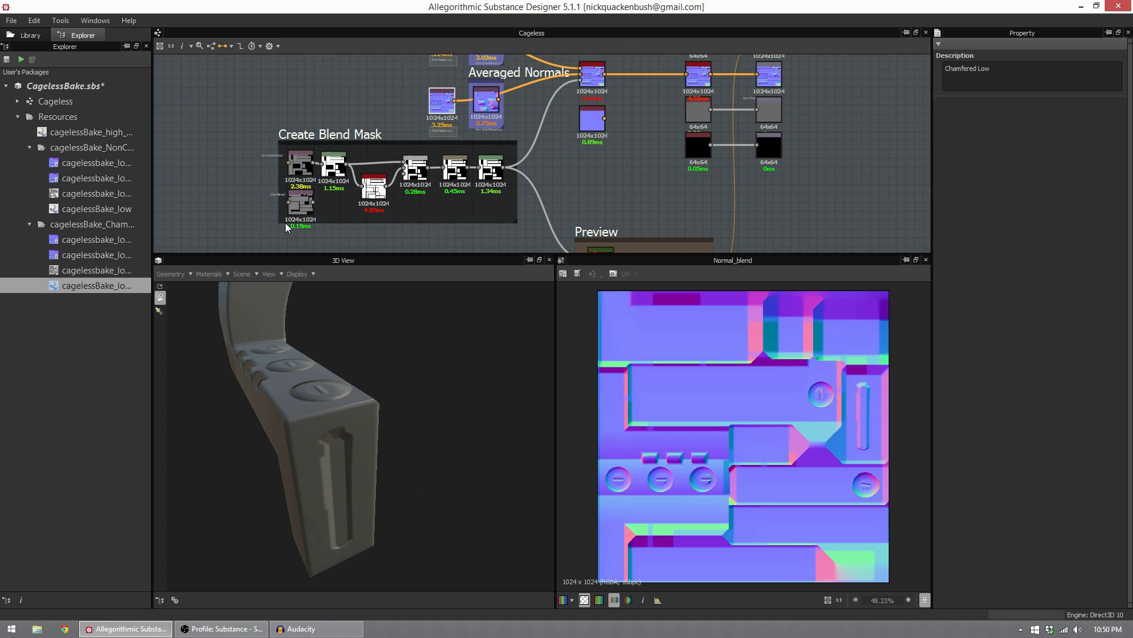
pyautogui.scroll(2, 285, 222)
pyautogui.moveTo(325, 194); pyautogui.dragTo(340, 144)
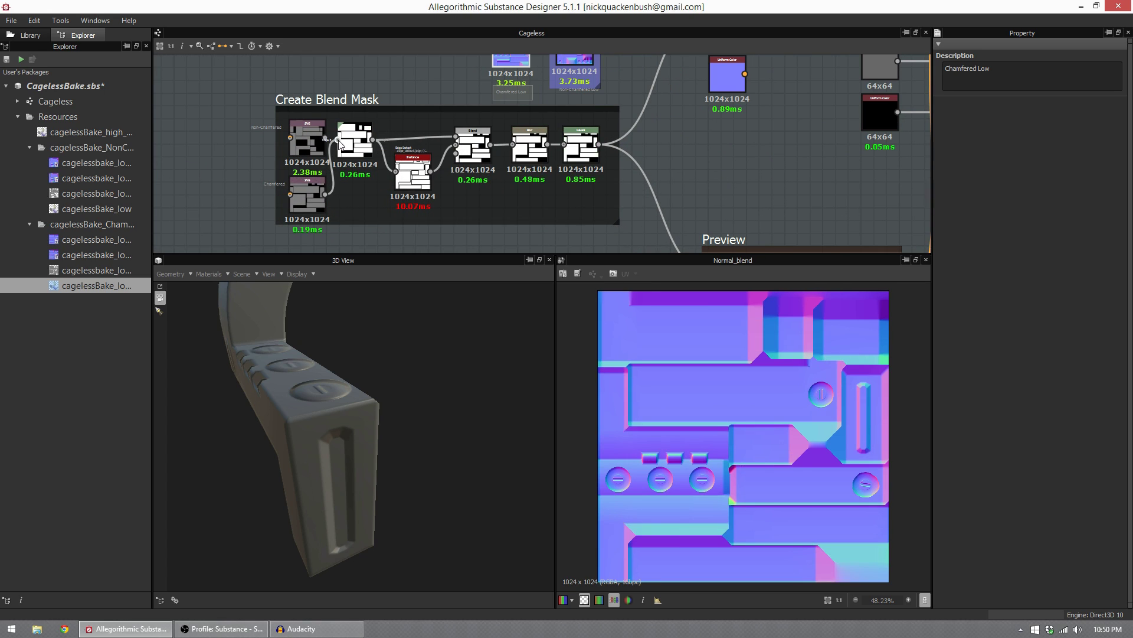
pyautogui.moveTo(424, 438); pyautogui.dragTo(454, 482)
pyautogui.moveTo(369, 532); pyautogui.dragTo(321, 417)
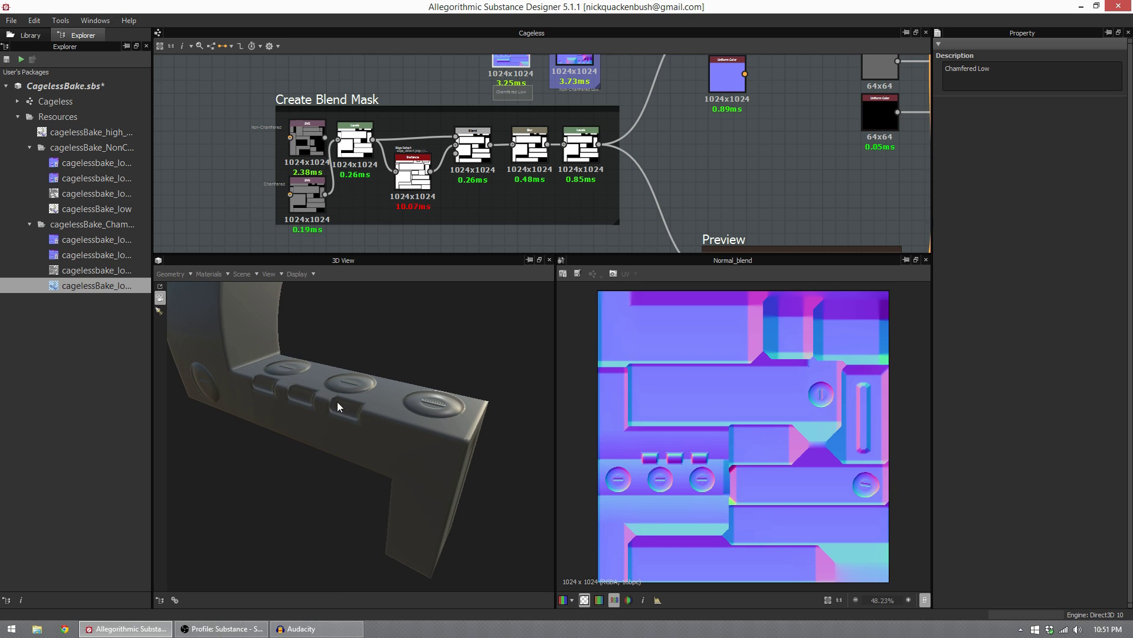
pyautogui.moveTo(279, 370); pyautogui.dragTo(409, 431)
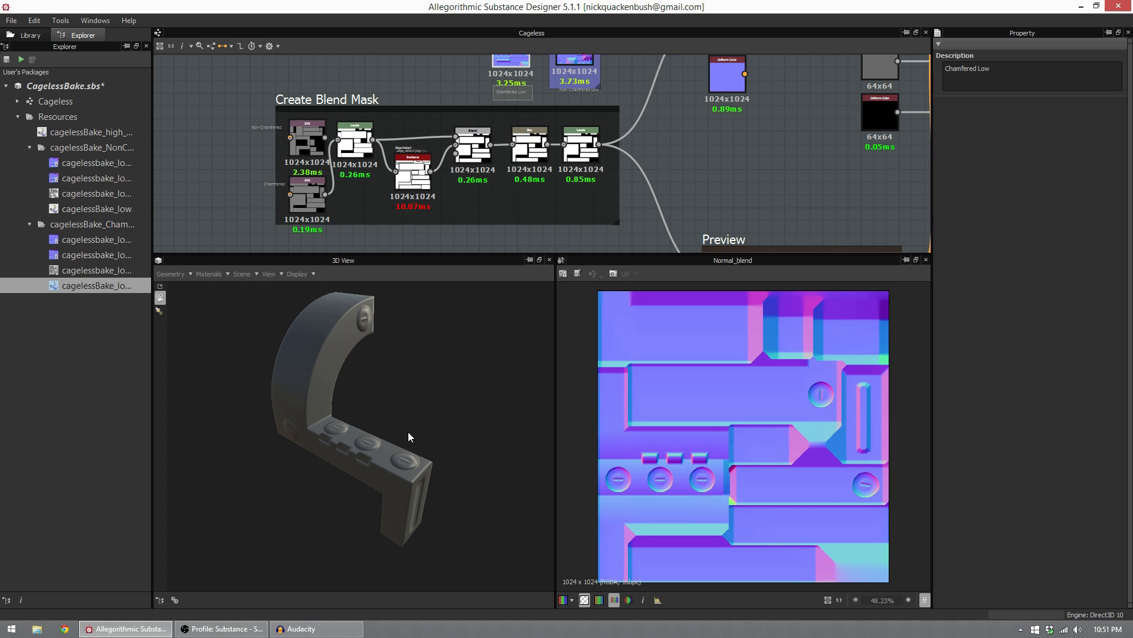
pyautogui.scroll(-1, 547, 169)
pyautogui.moveTo(523, 151); pyautogui.dragTo(442, 95, button='middle')
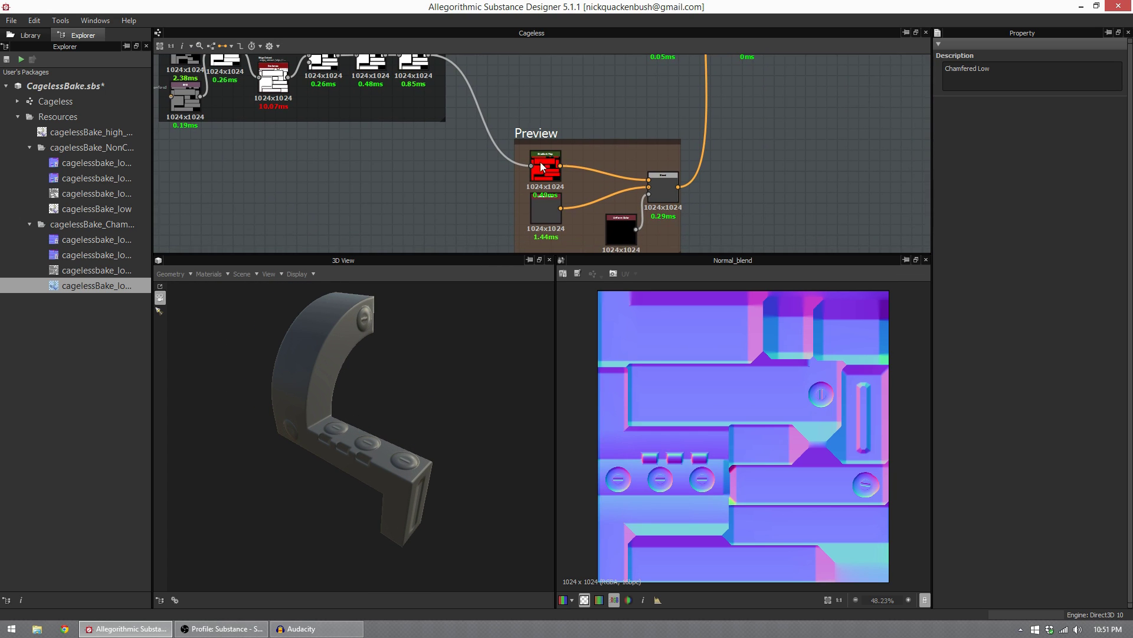
pyautogui.click(625, 236)
pyautogui.moveTo(983, 307); pyautogui.dragTo(1123, 307)
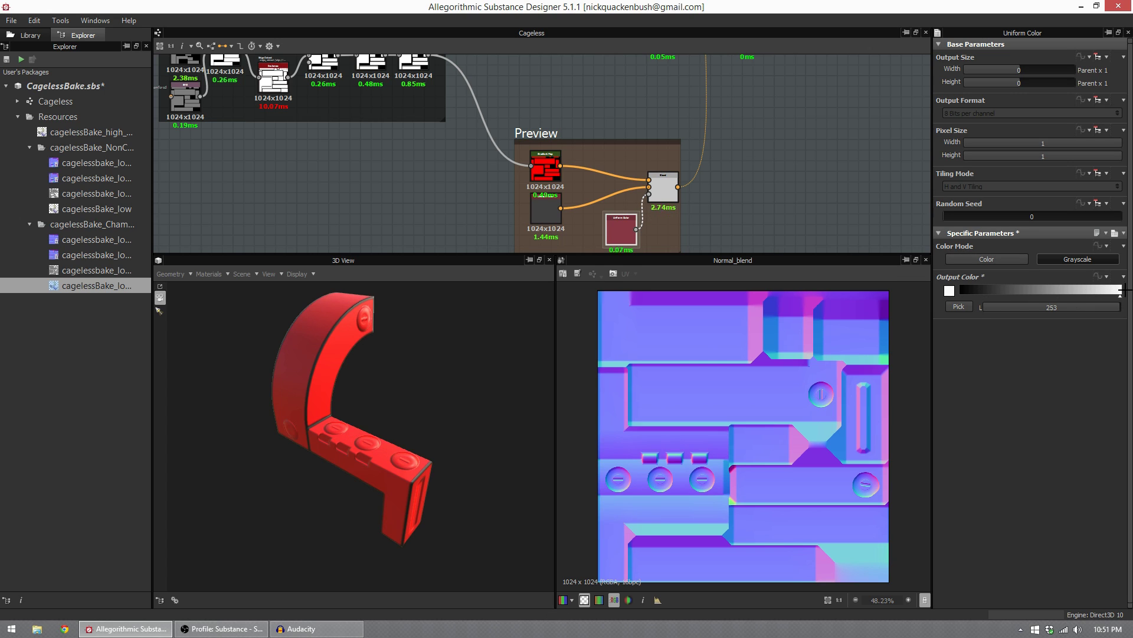
pyautogui.scroll(3, 426, 452)
pyautogui.moveTo(426, 453)
pyautogui.mouseDown()
pyautogui.moveTo(468, 459)
pyautogui.moveTo(454, 433)
pyautogui.moveTo(444, 445)
pyautogui.mouseUp()
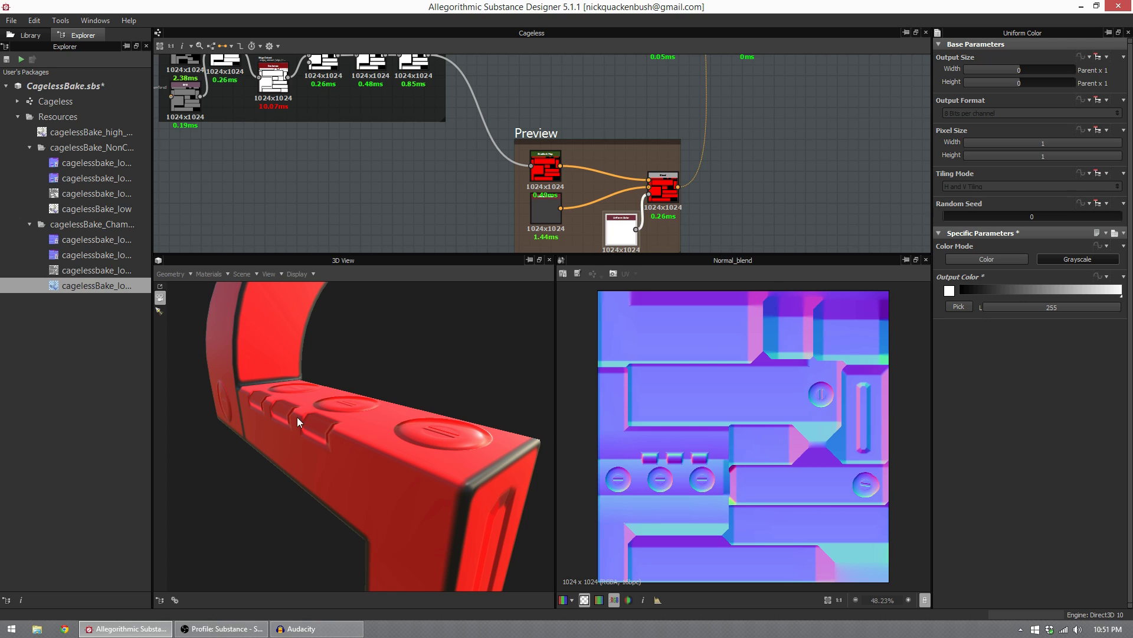
pyautogui.moveTo(383, 458)
pyautogui.mouseDown()
pyautogui.moveTo(449, 462)
pyautogui.moveTo(418, 431)
pyautogui.moveTo(402, 449)
pyautogui.mouseUp()
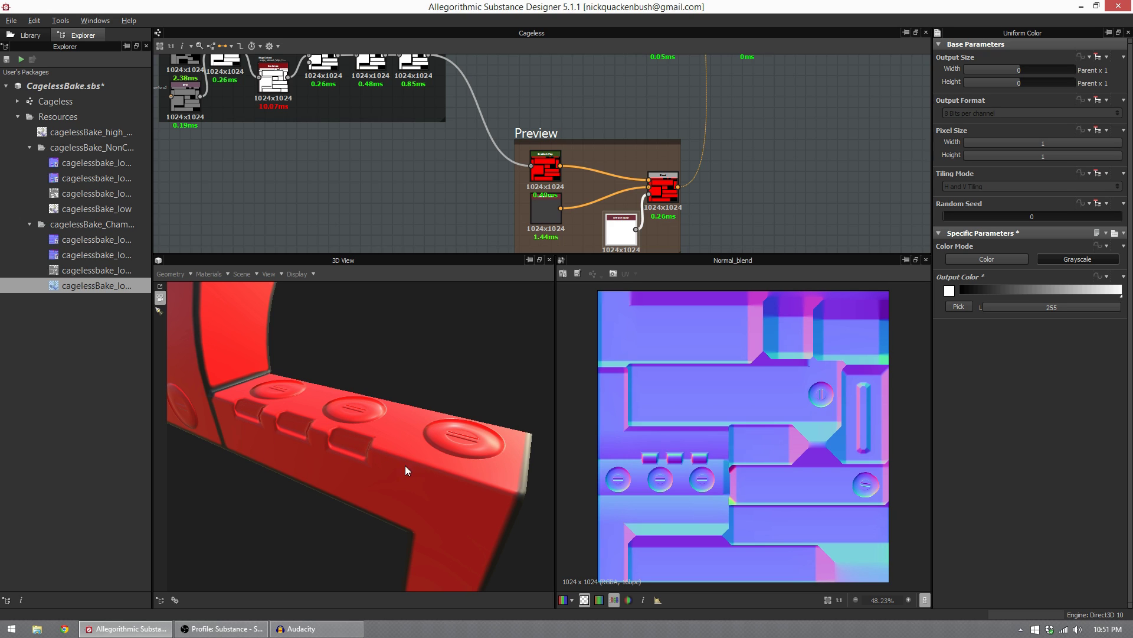
pyautogui.moveTo(405, 465); pyautogui.dragTo(458, 426)
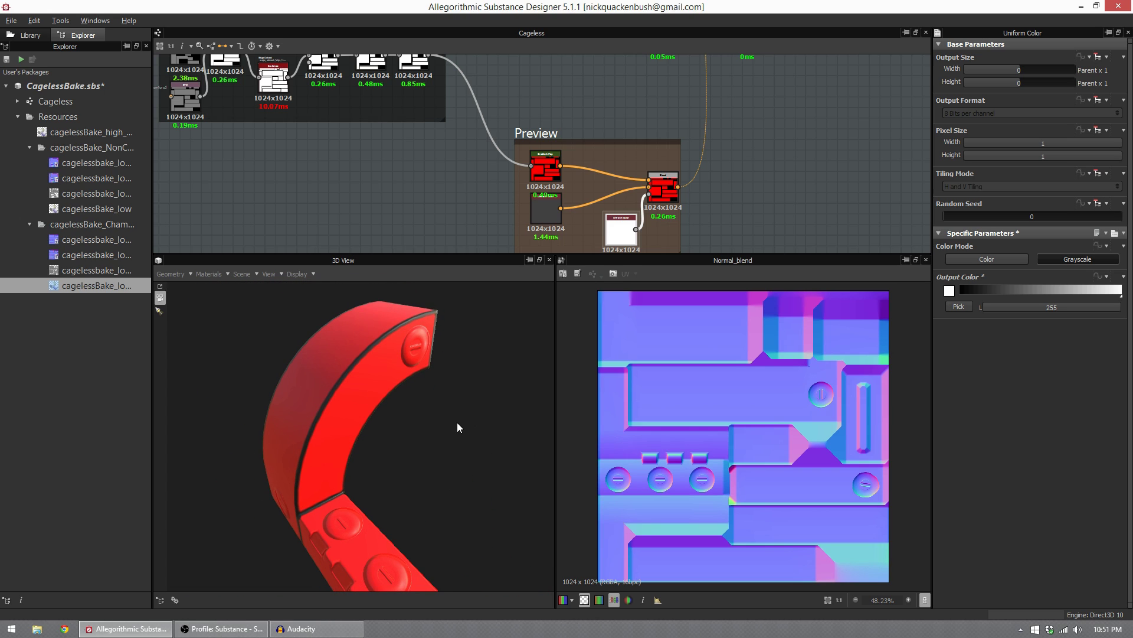
pyautogui.click(958, 306)
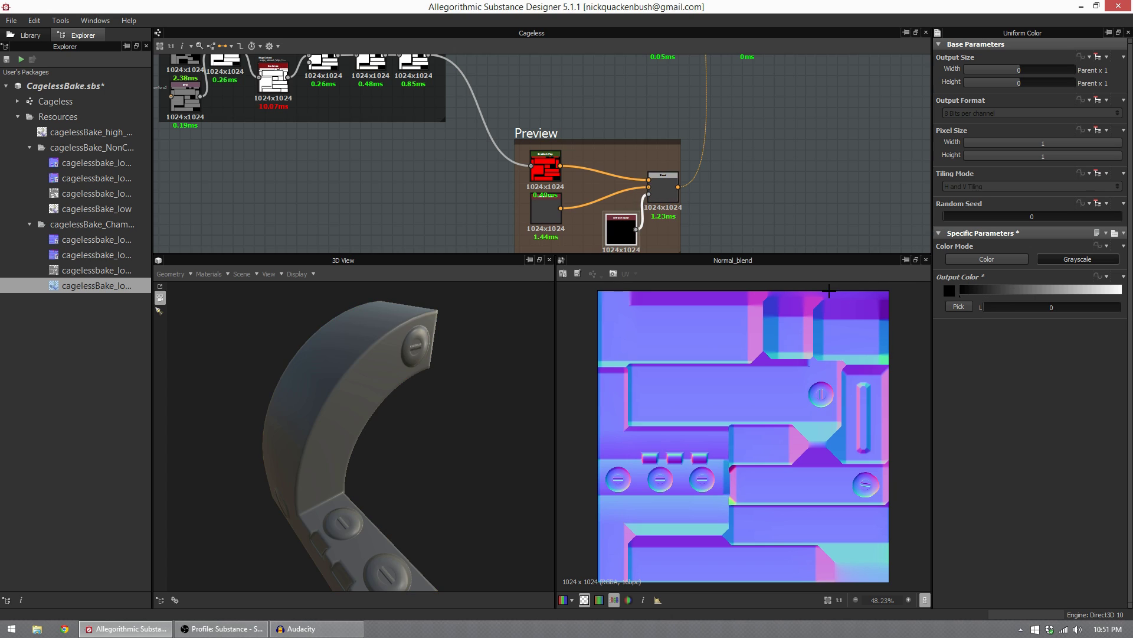
pyautogui.moveTo(363, 423); pyautogui.dragTo(455, 399)
# Step: Connect the Non-Averaged Normals bake into the second Normal Blend instance
pyautogui.moveTo(437, 133); pyautogui.dragTo(435, 202, button='middle')
pyautogui.moveTo(435, 88); pyautogui.dragTo(439, 194, button='middle')
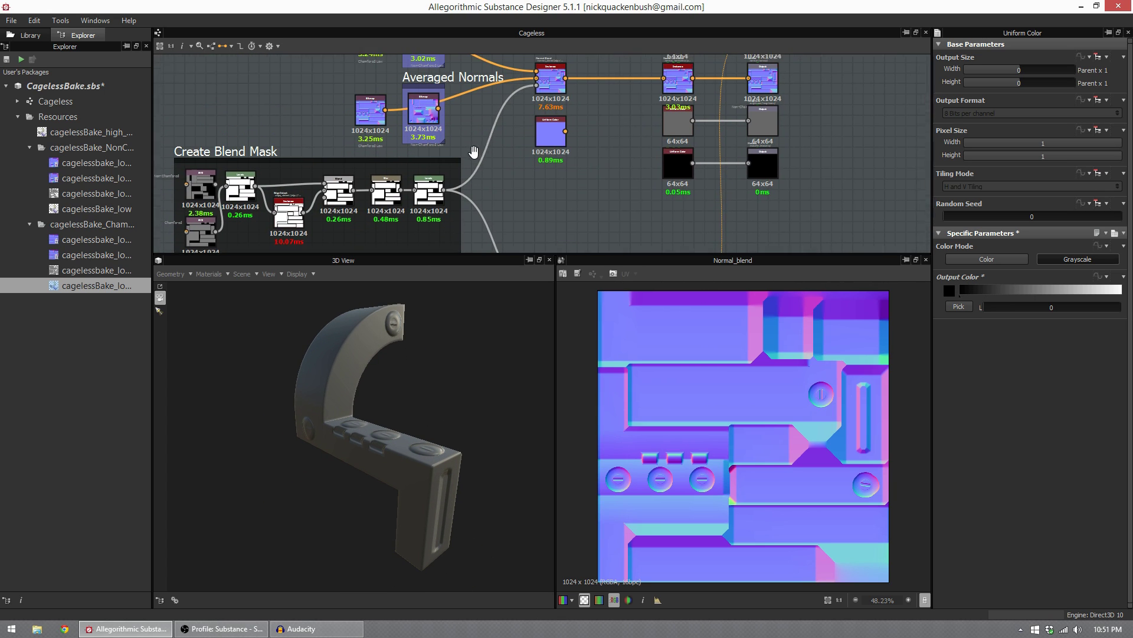
pyautogui.moveTo(441, 65); pyautogui.dragTo(392, 122, button='middle')
pyautogui.scroll(2, 302, 104)
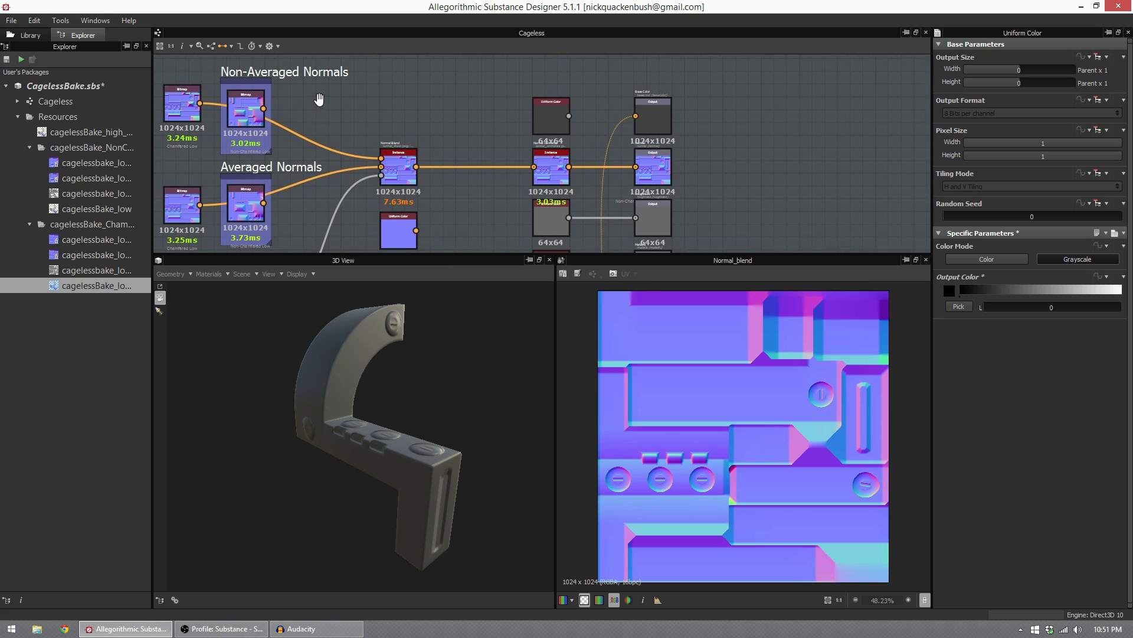
pyautogui.moveTo(273, 106); pyautogui.dragTo(543, 164)
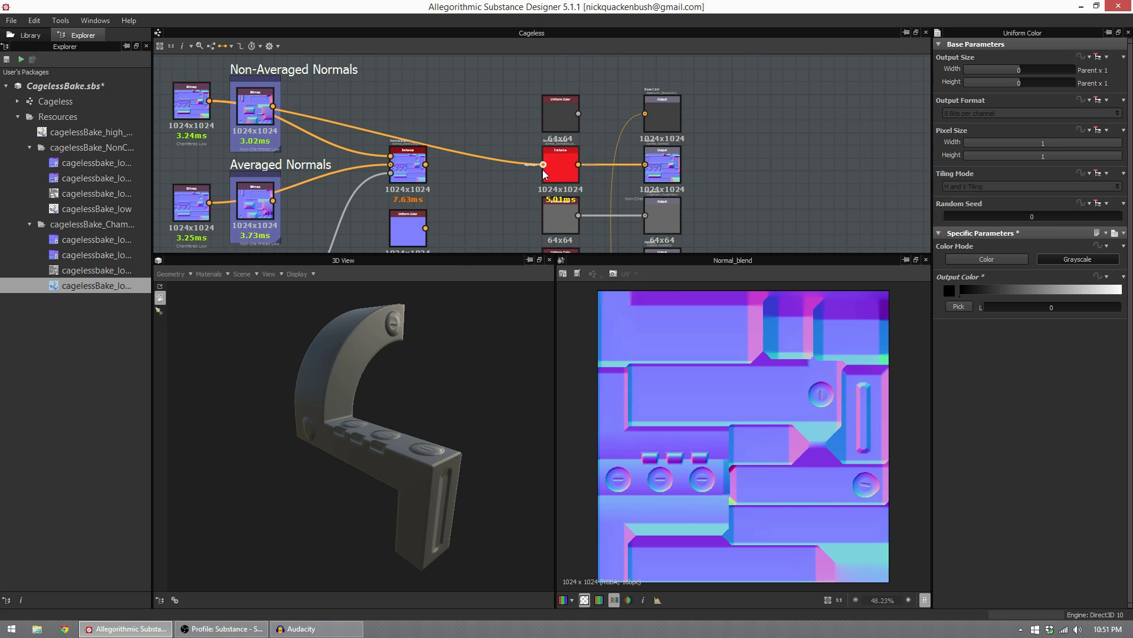
pyautogui.moveTo(499, 436); pyautogui.dragTo(472, 392)
pyautogui.scroll(5, 508, 441)
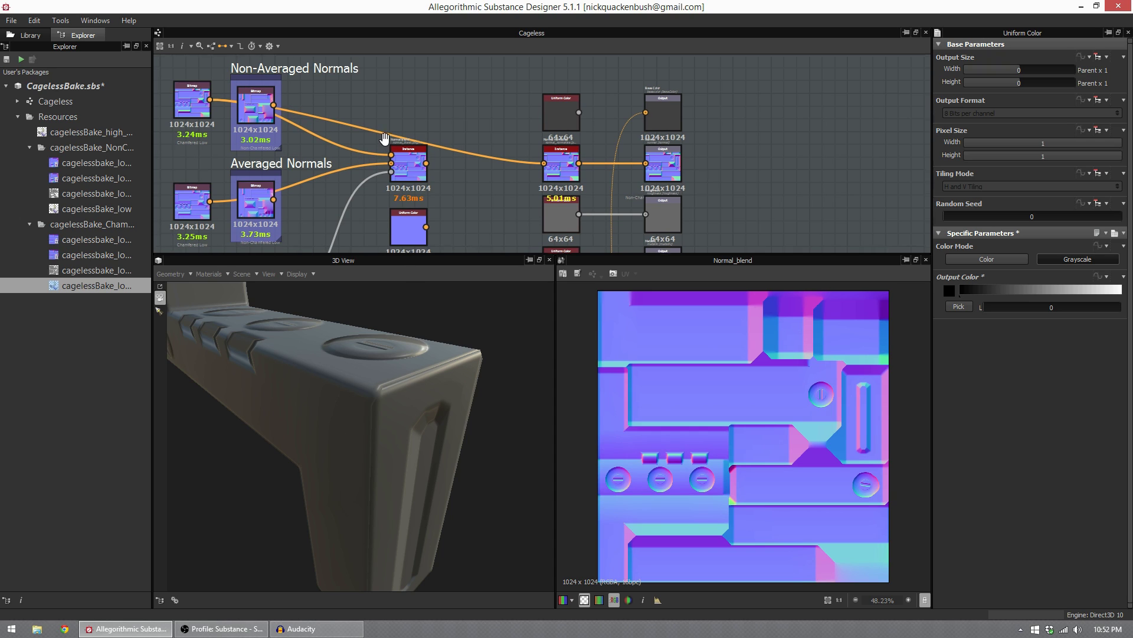
pyautogui.scroll(-1, 378, 137)
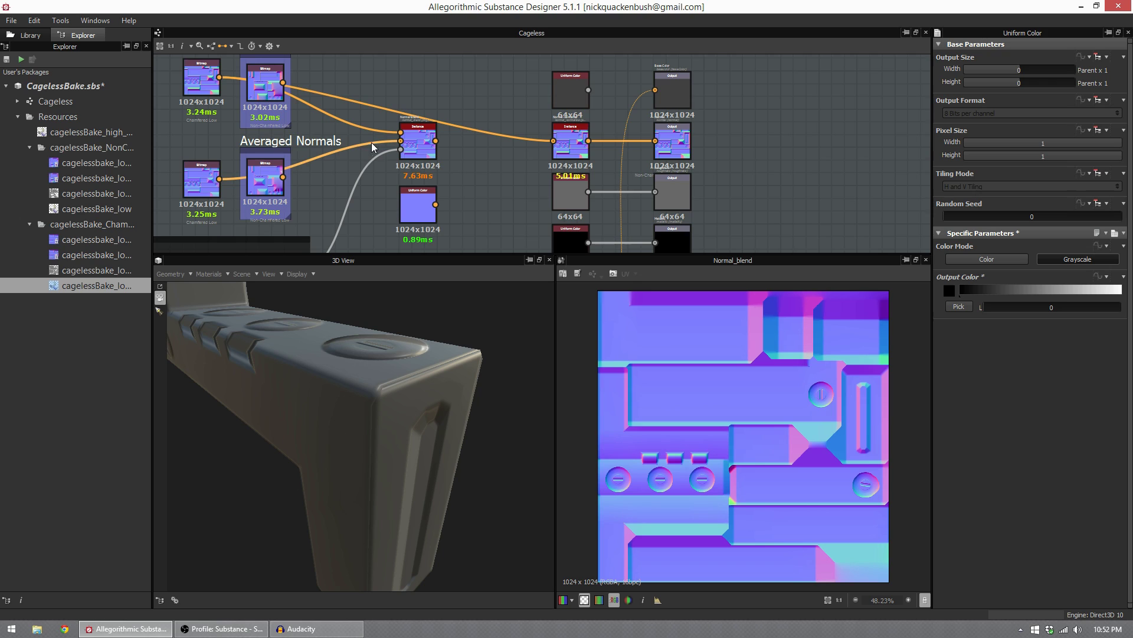
# Step: Wire the Averaged Normals bake into Normal Blend and check the screw heads and hook arm
pyautogui.moveTo(283, 177); pyautogui.dragTo(401, 149)
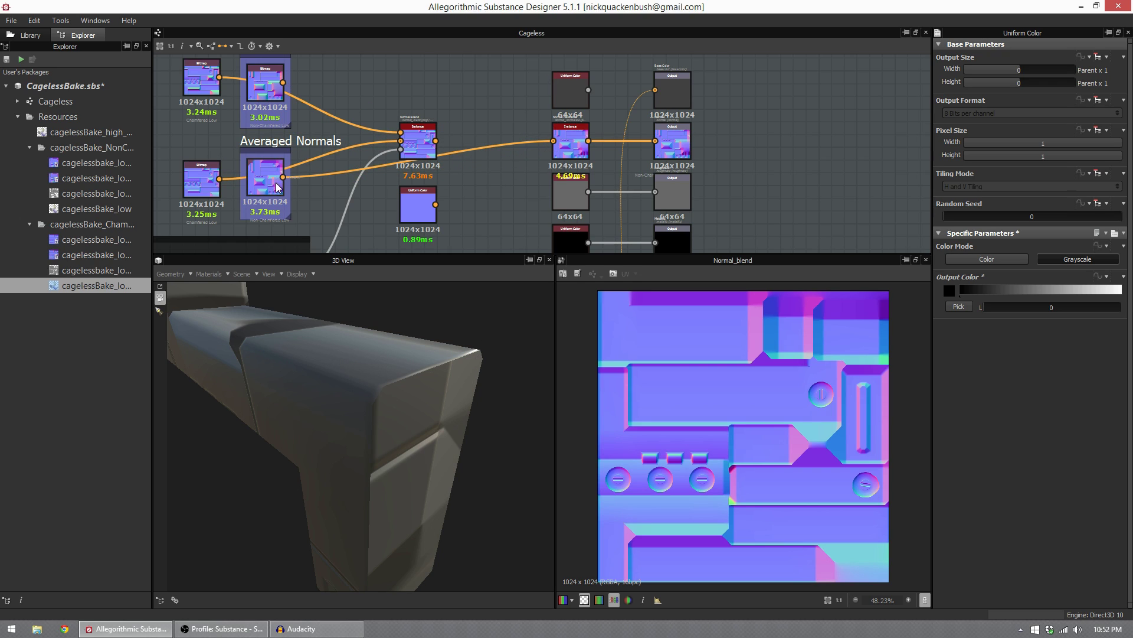
pyautogui.moveTo(219, 179); pyautogui.dragTo(552, 142)
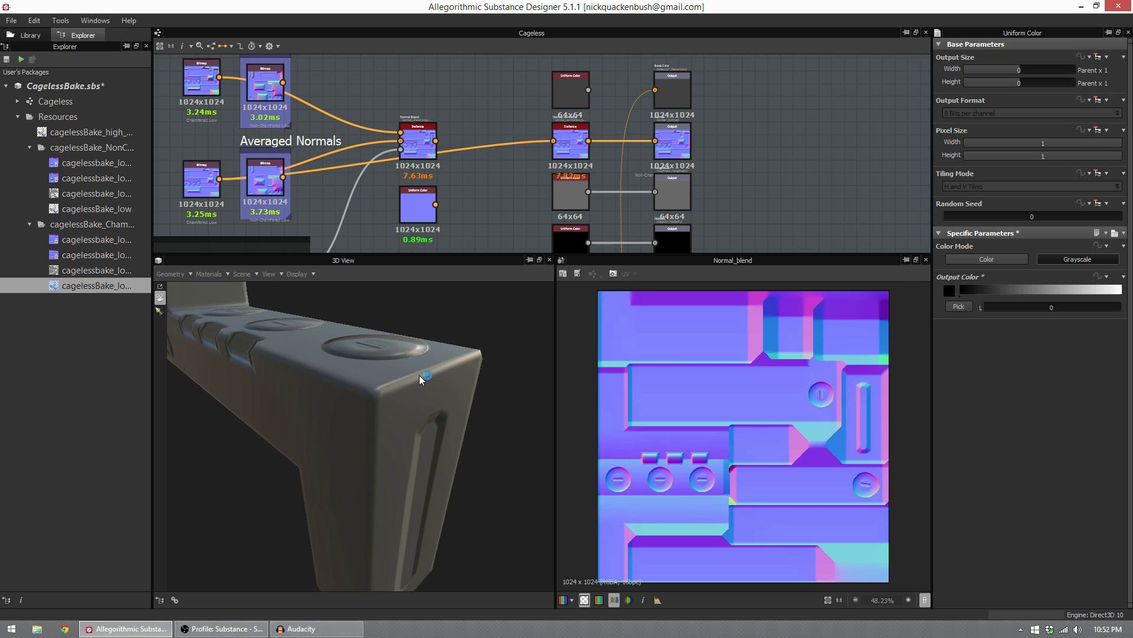
pyautogui.moveTo(391, 390); pyautogui.dragTo(307, 384)
pyautogui.moveTo(480, 359); pyautogui.dragTo(334, 385)
pyautogui.moveTo(359, 433); pyautogui.dragTo(446, 398)
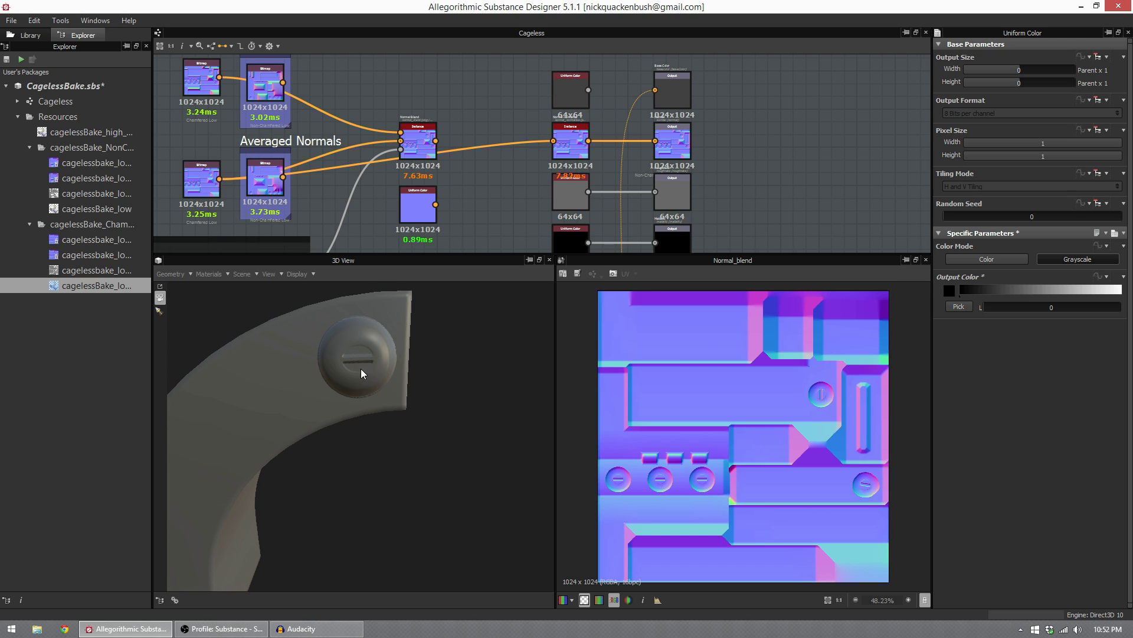
pyautogui.moveTo(361, 373); pyautogui.dragTo(387, 305)
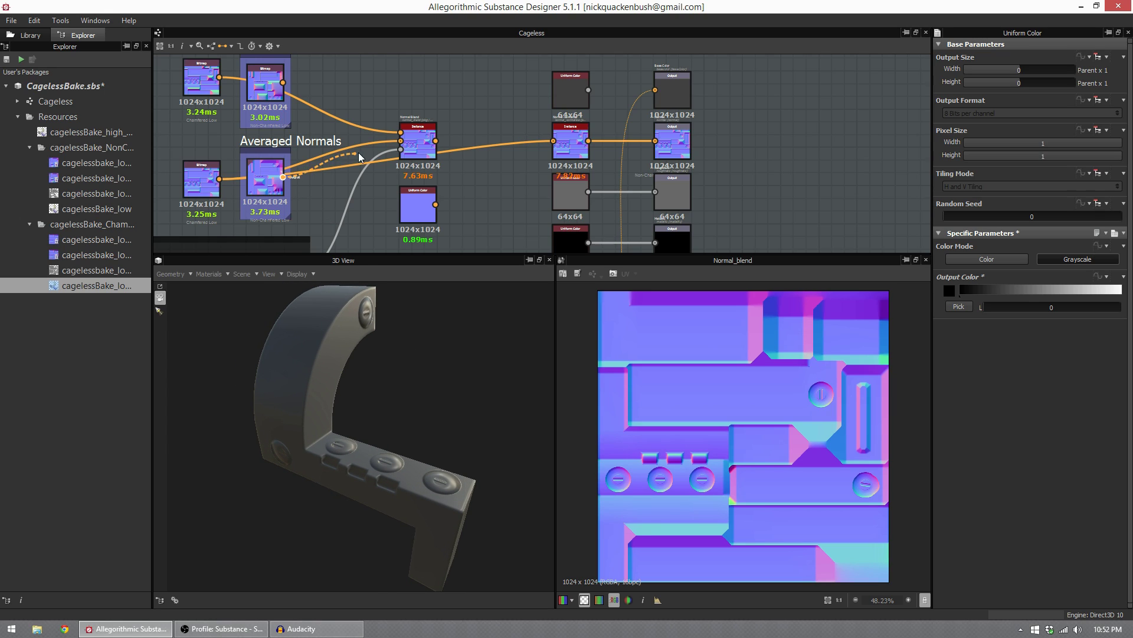
# Step: Connect Averaged Normals to Normal Blend's middle and lower inputs and check shading from several angles
pyautogui.moveTo(358, 152); pyautogui.dragTo(401, 141)
pyautogui.moveTo(219, 178); pyautogui.dragTo(555, 141)
pyautogui.moveTo(502, 426); pyautogui.dragTo(376, 454)
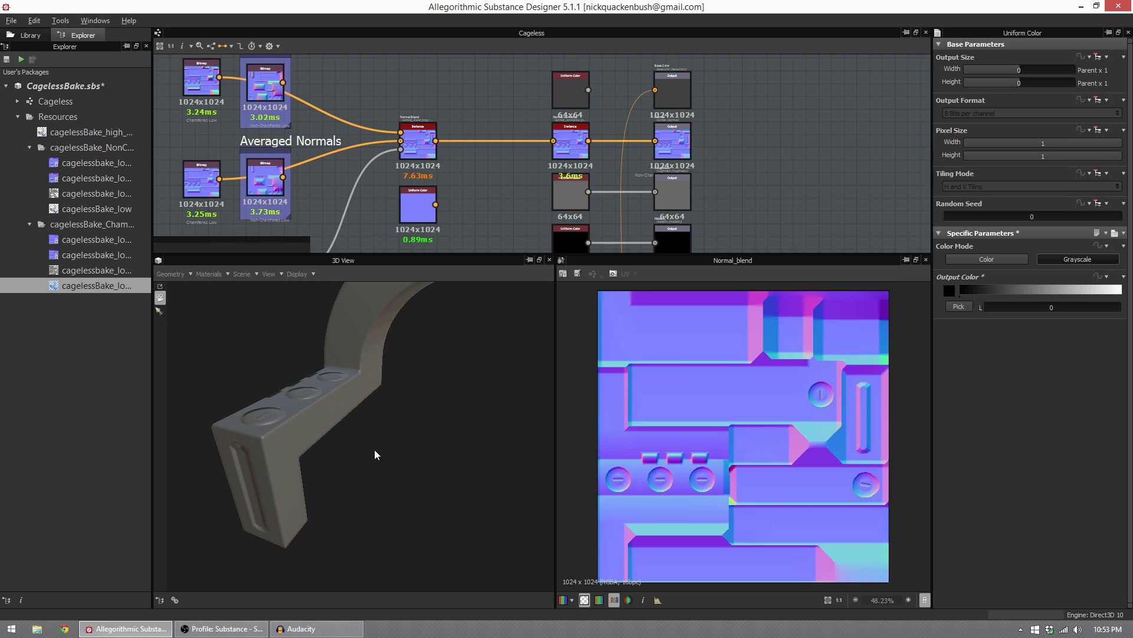
pyautogui.moveTo(420, 387); pyautogui.dragTo(459, 394)
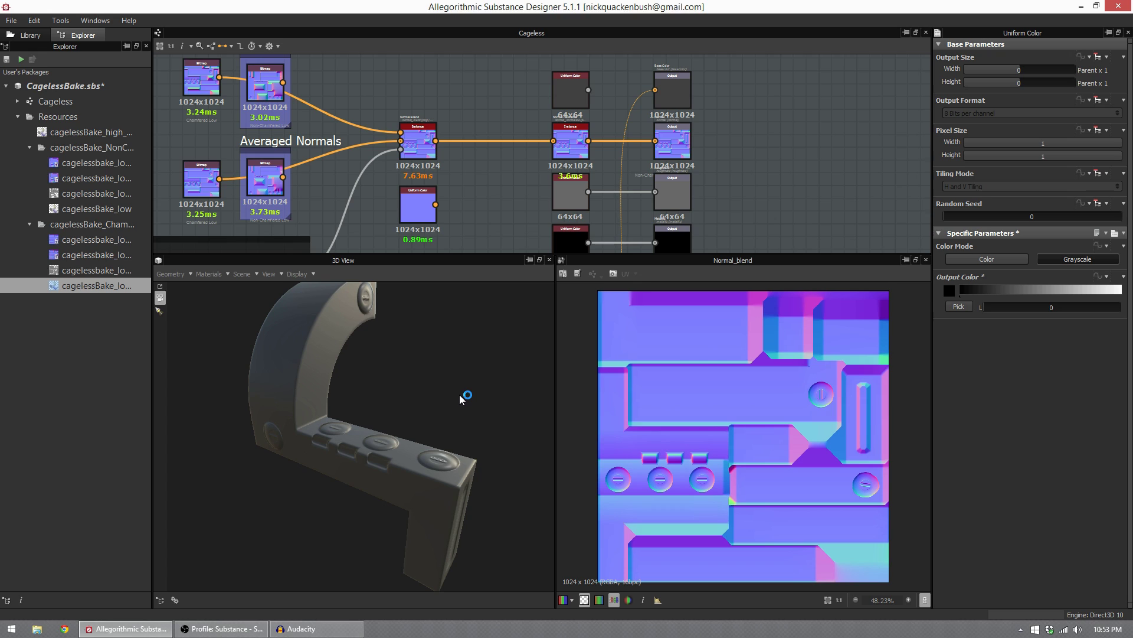
pyautogui.moveTo(461, 397); pyautogui.dragTo(439, 407)
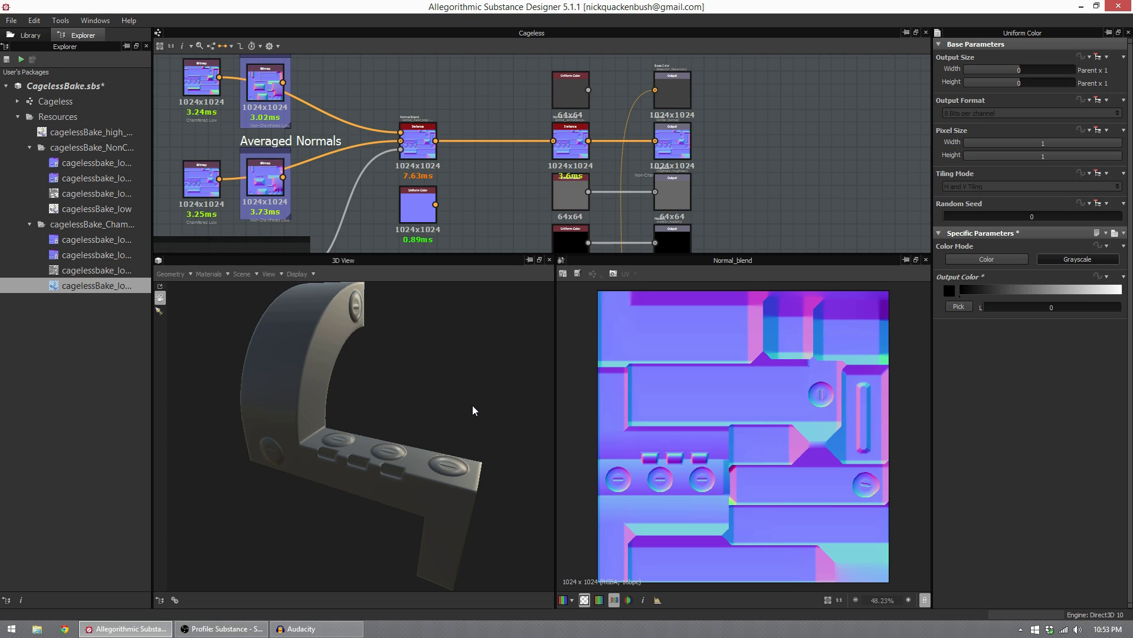
pyautogui.moveTo(472, 405); pyautogui.dragTo(442, 401)
pyautogui.moveTo(456, 397)
pyautogui.mouseDown()
pyautogui.moveTo(409, 391)
pyautogui.moveTo(456, 397)
pyautogui.mouseUp()
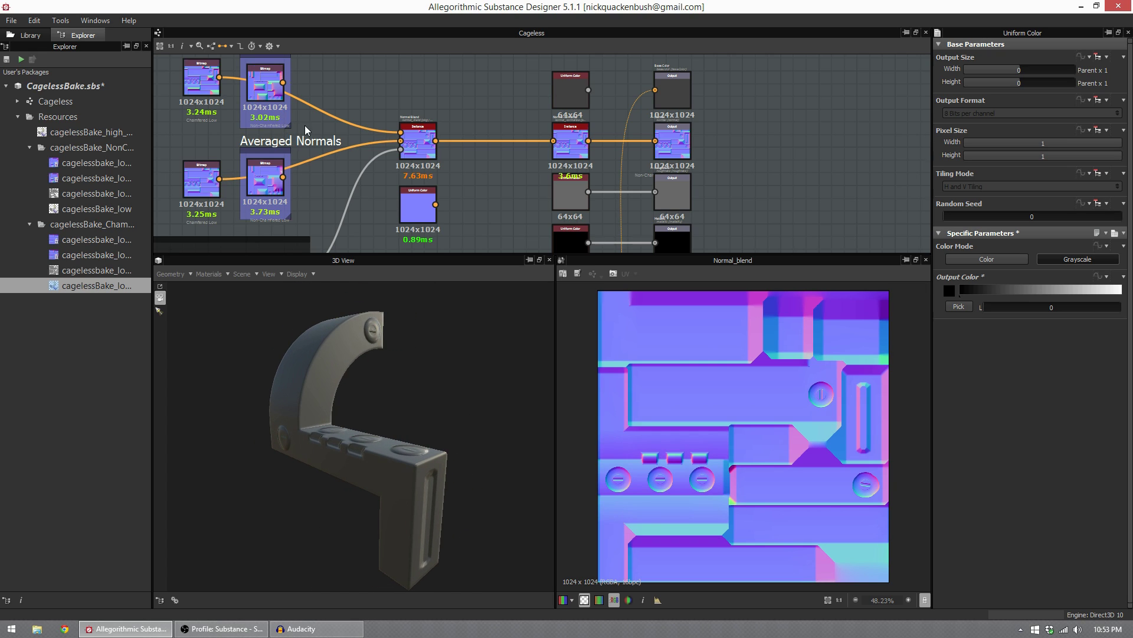
# Step: Pan the graph across the Non-Averaged Normals frame and mask nodes
pyautogui.moveTo(364, 133); pyautogui.dragTo(415, 155, button='middle')
pyautogui.scroll(-2, 412, 154)
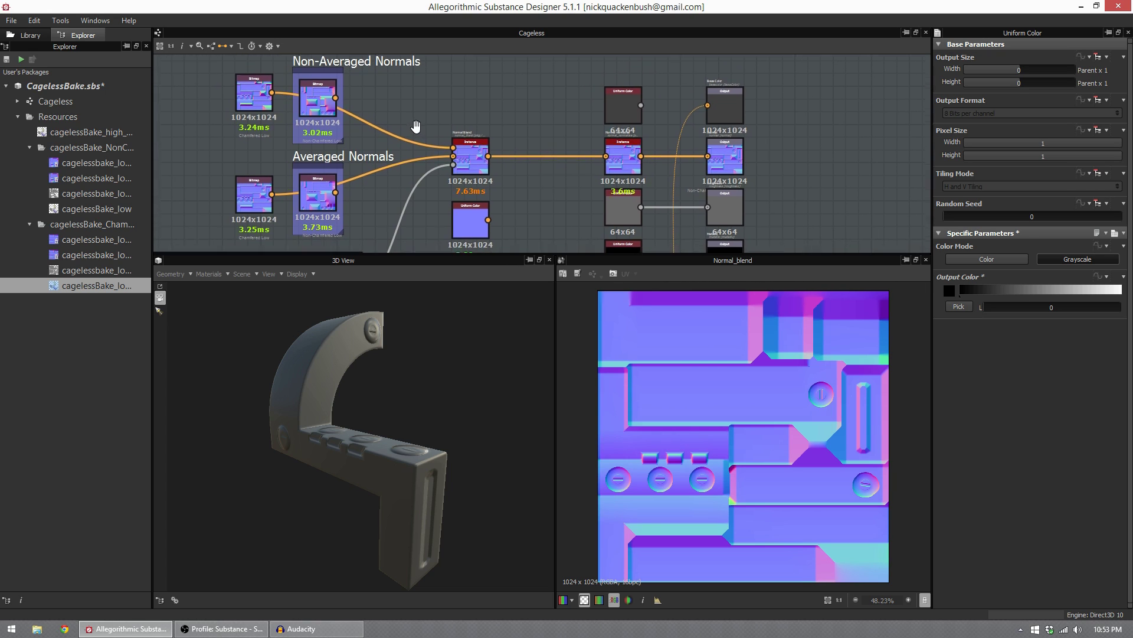
pyautogui.moveTo(404, 140); pyautogui.dragTo(408, 155, button='middle')
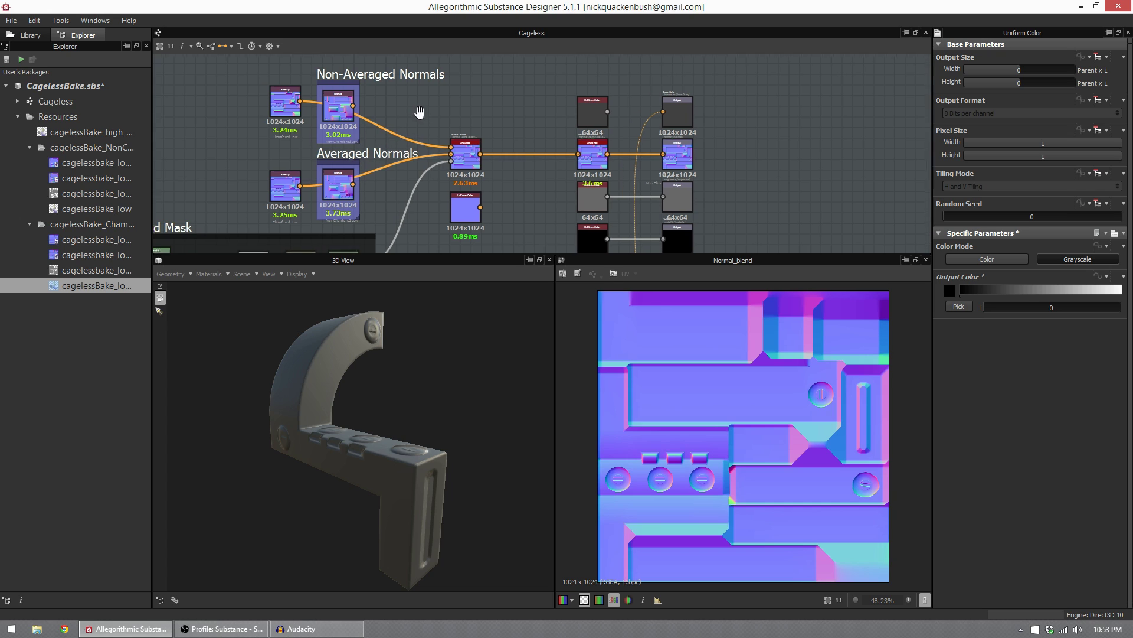
pyautogui.moveTo(307, 65); pyautogui.dragTo(274, 69, button='middle')
pyautogui.moveTo(437, 89)
pyautogui.mouseDown(button='middle')
pyautogui.moveTo(388, 105)
pyautogui.moveTo(422, 103)
pyautogui.mouseUp(button='middle')
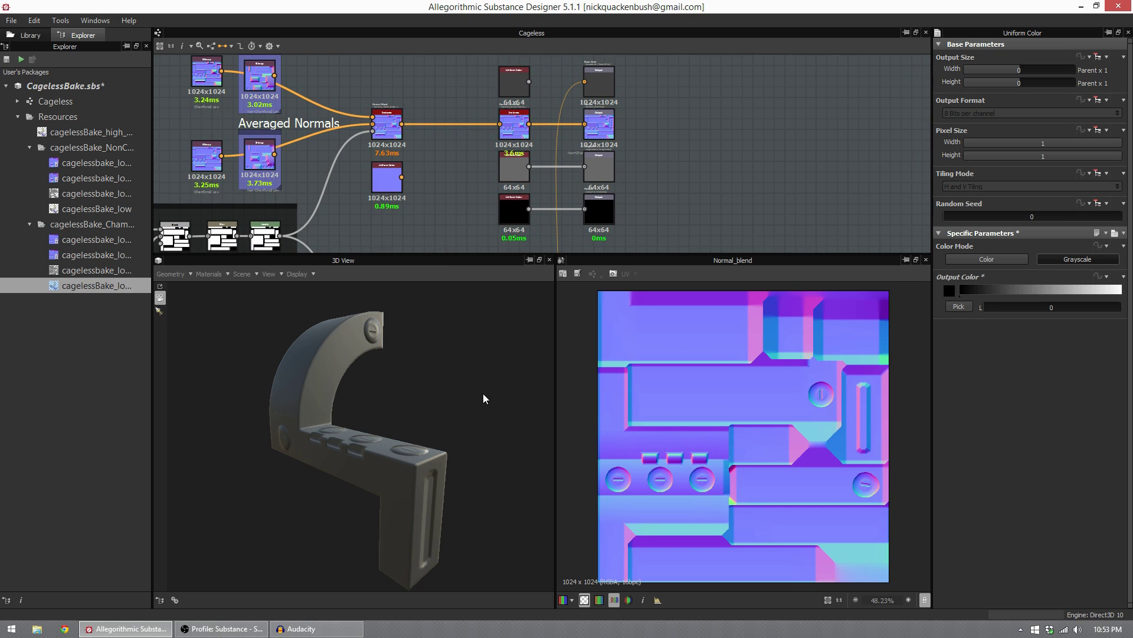
pyautogui.moveTo(482, 393); pyautogui.dragTo(474, 368)
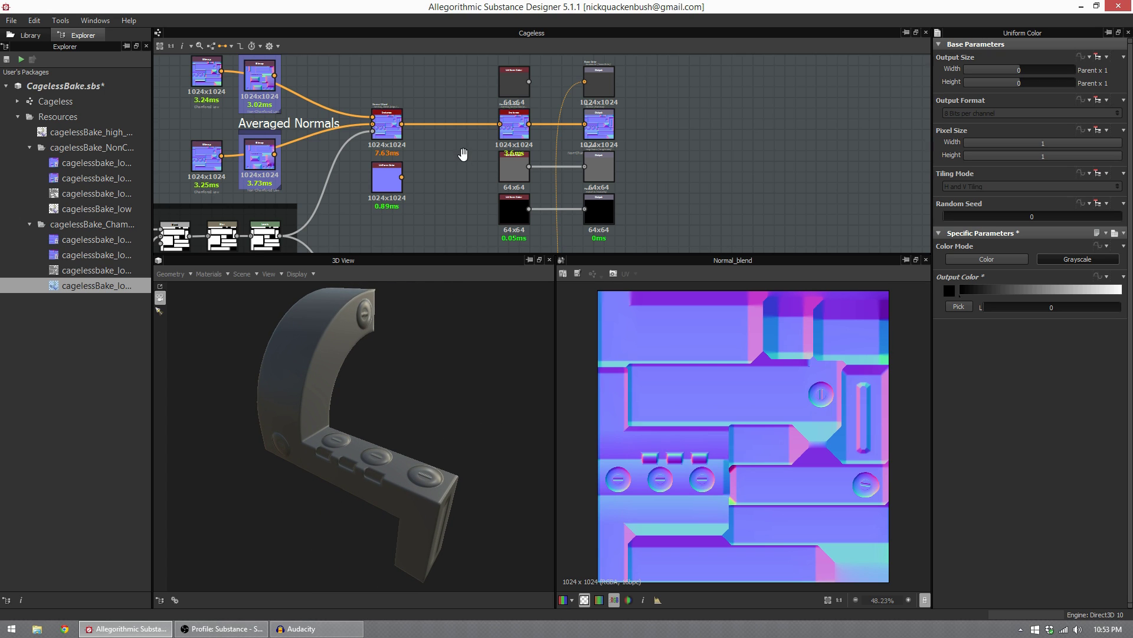
# Step: Zoom out to the whole Cageless graph and deselect to show the 'Non-Chamfered' description
pyautogui.scroll(-5, 463, 154)
pyautogui.moveTo(457, 155); pyautogui.dragTo(438, 133, button='middle')
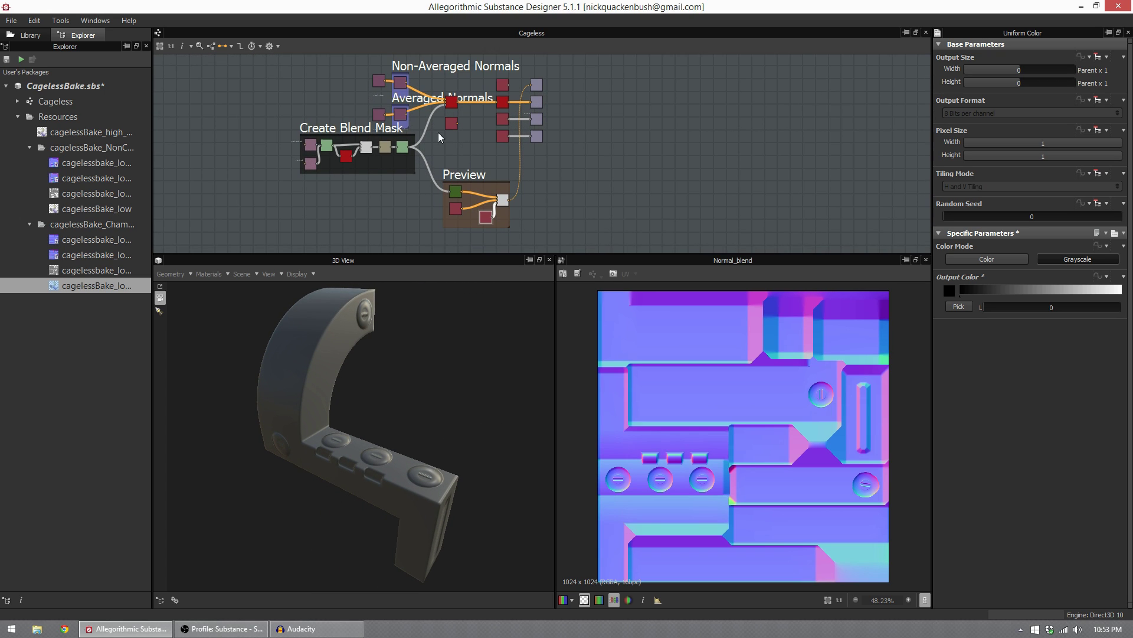
pyautogui.moveTo(270, 69); pyautogui.dragTo(582, 243)
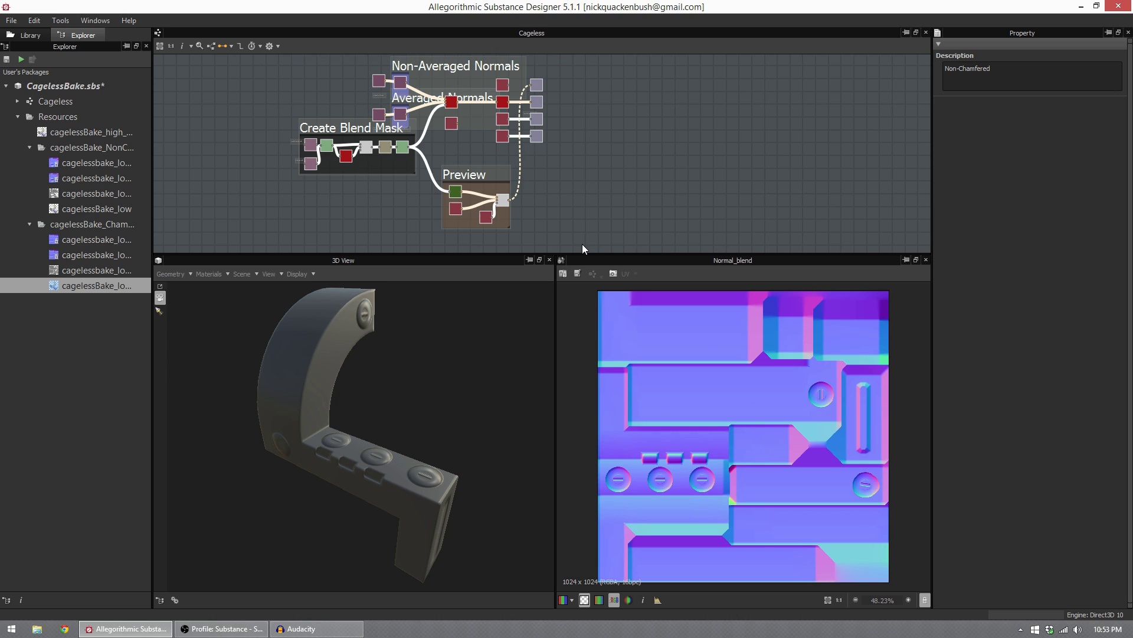
pyautogui.click(573, 203)
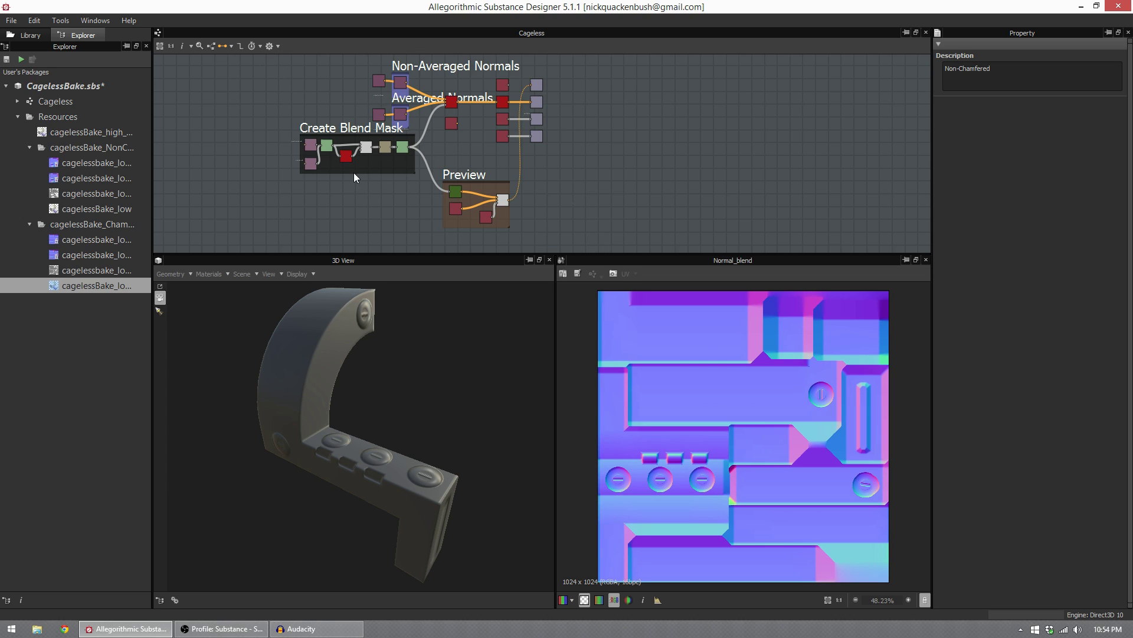
# Step: Pan across the Create Blend Mask, Non-Averaged Normals and Preview frames
pyautogui.scroll(5, 407, 115)
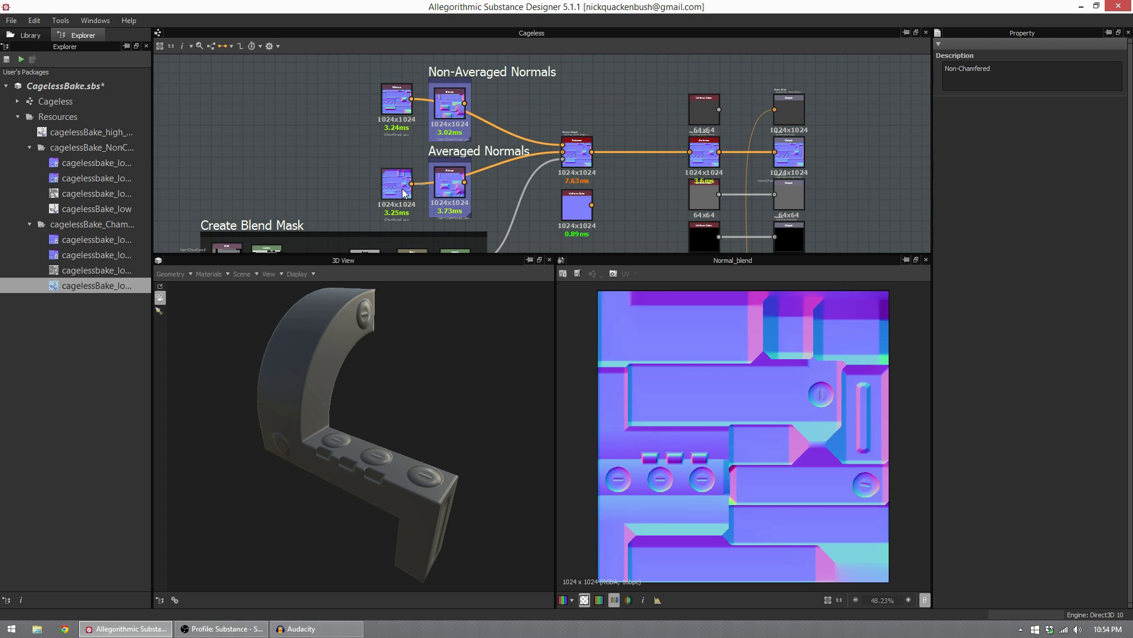
pyautogui.moveTo(408, 189); pyautogui.dragTo(347, 208, button='middle')
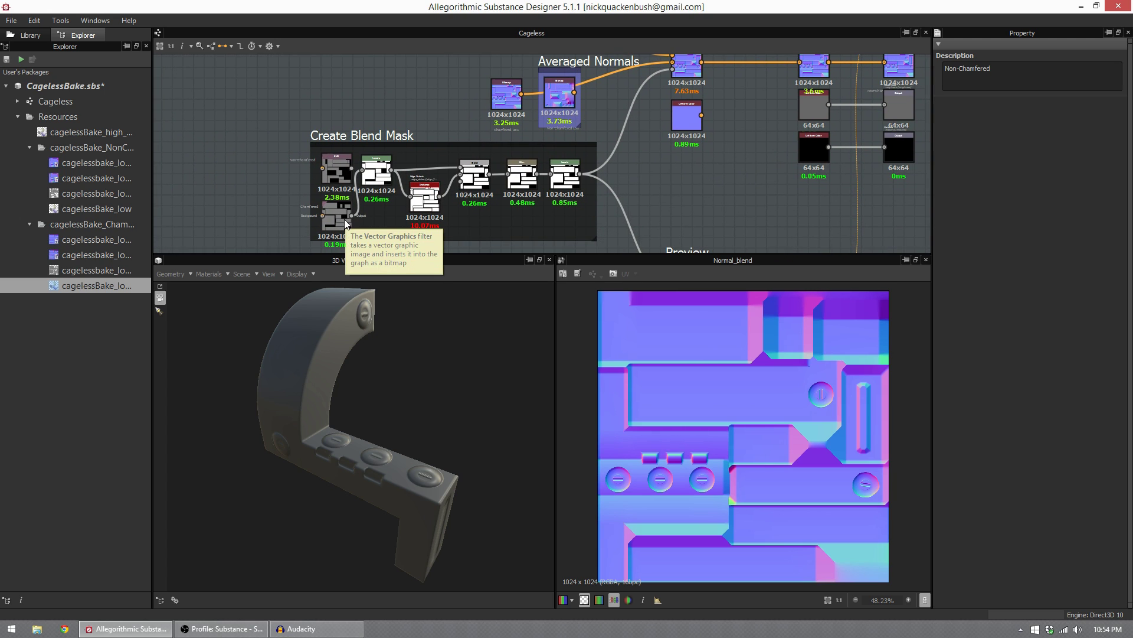
pyautogui.moveTo(507, 95); pyautogui.dragTo(350, 111, button='middle')
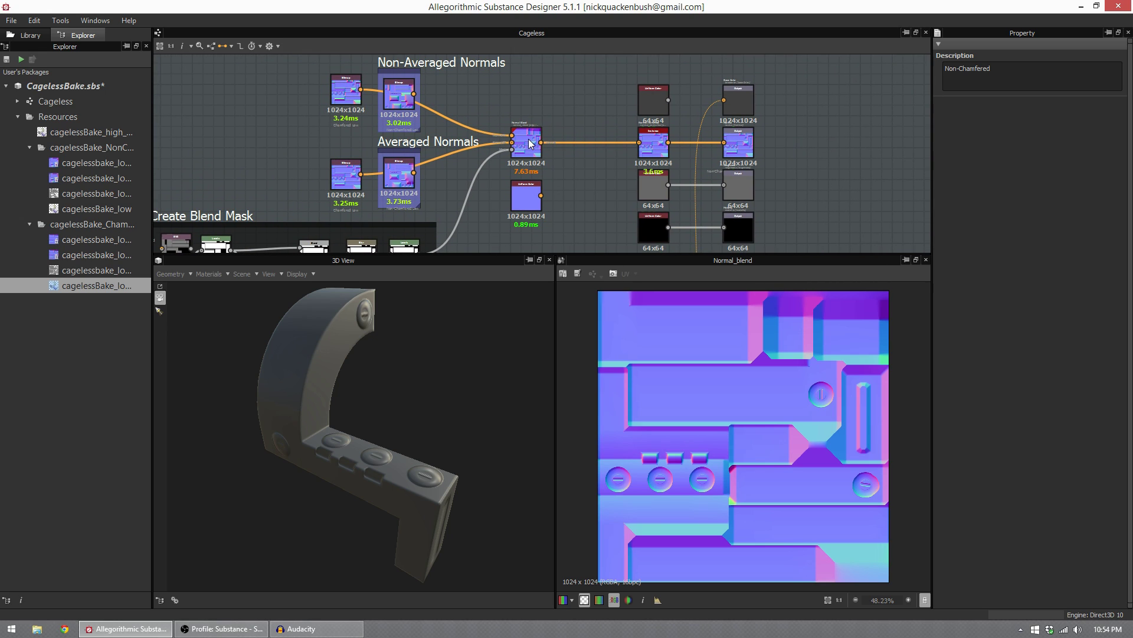
pyautogui.moveTo(603, 214); pyautogui.dragTo(514, 168, button='middle')
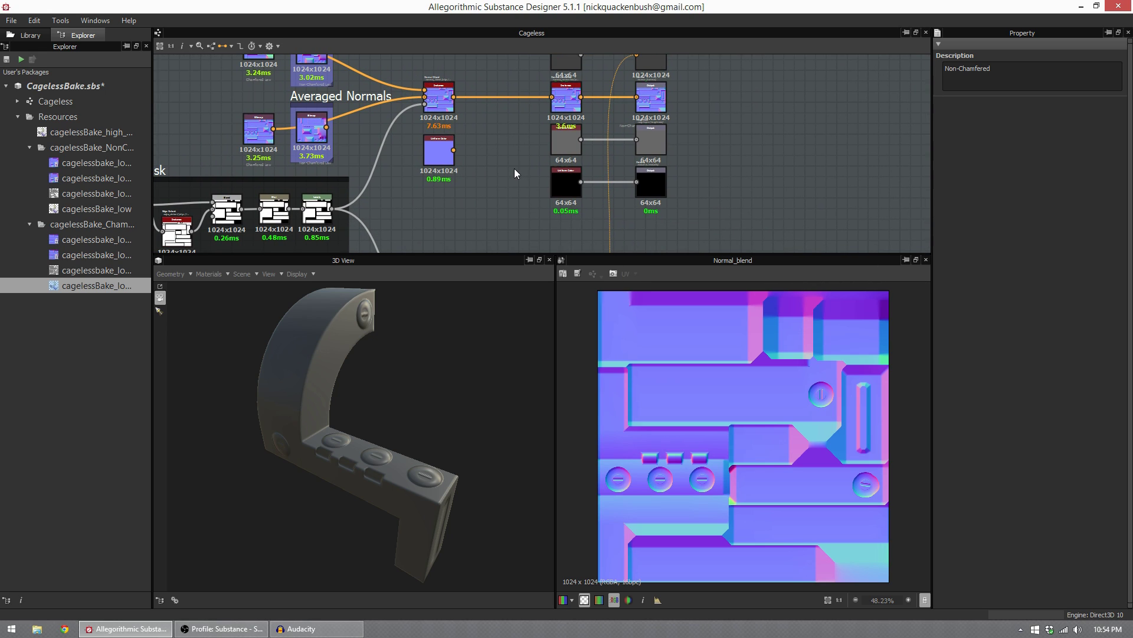
pyautogui.scroll(-3, 514, 172)
pyautogui.moveTo(520, 195); pyautogui.dragTo(528, 173, button='middle')
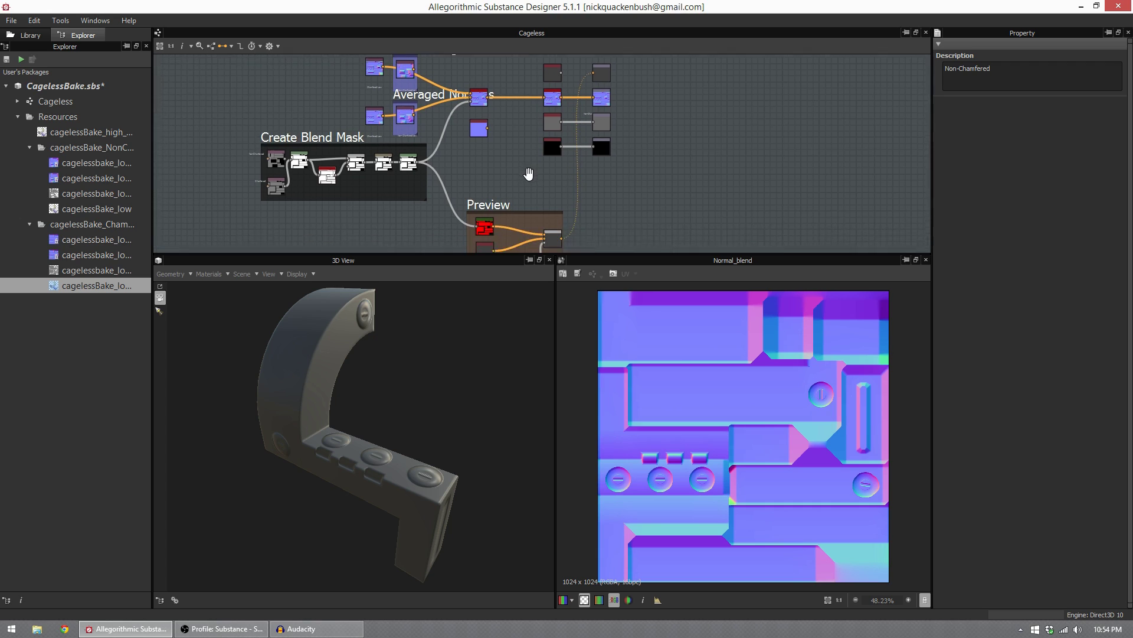
pyautogui.scroll(-3, 514, 151)
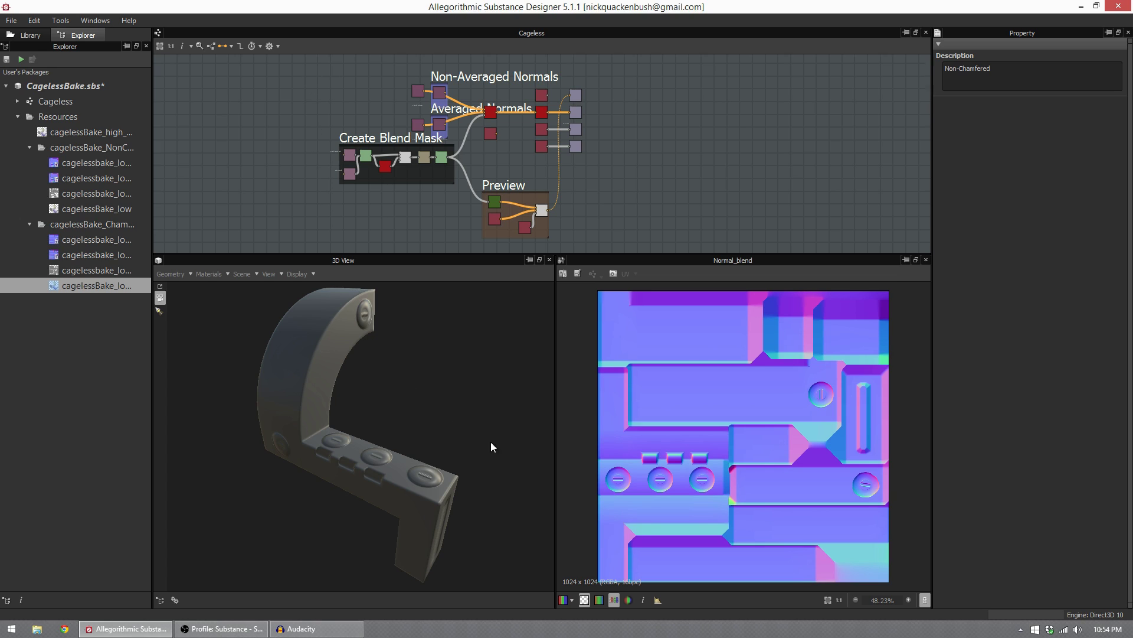
pyautogui.moveTo(490, 441); pyautogui.dragTo(329, 458)
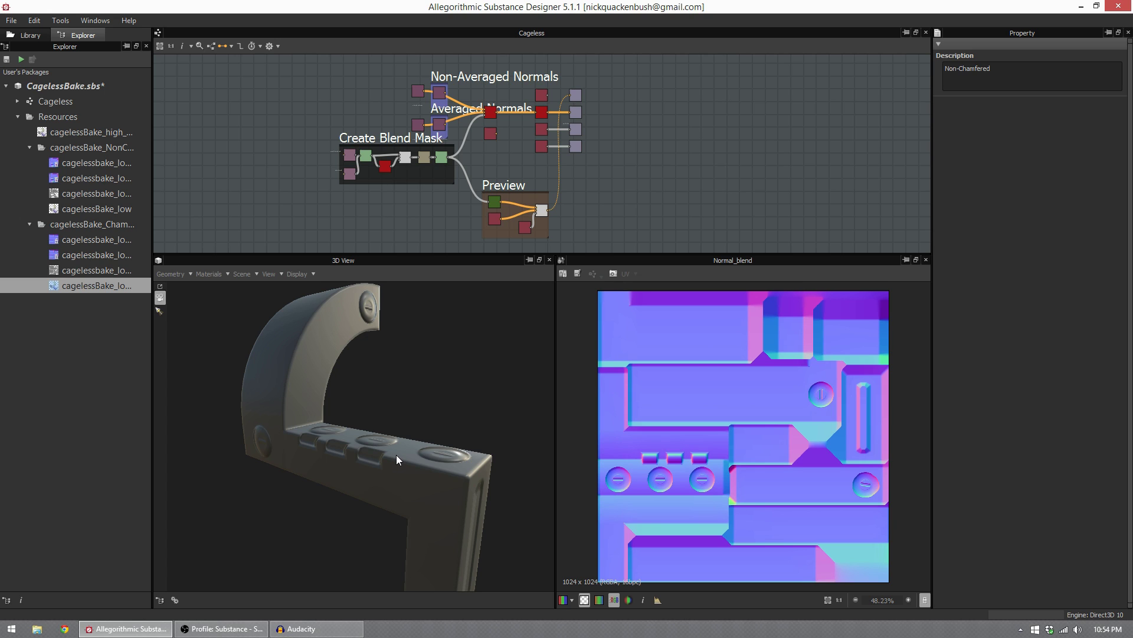
pyautogui.moveTo(396, 455); pyautogui.dragTo(416, 473)
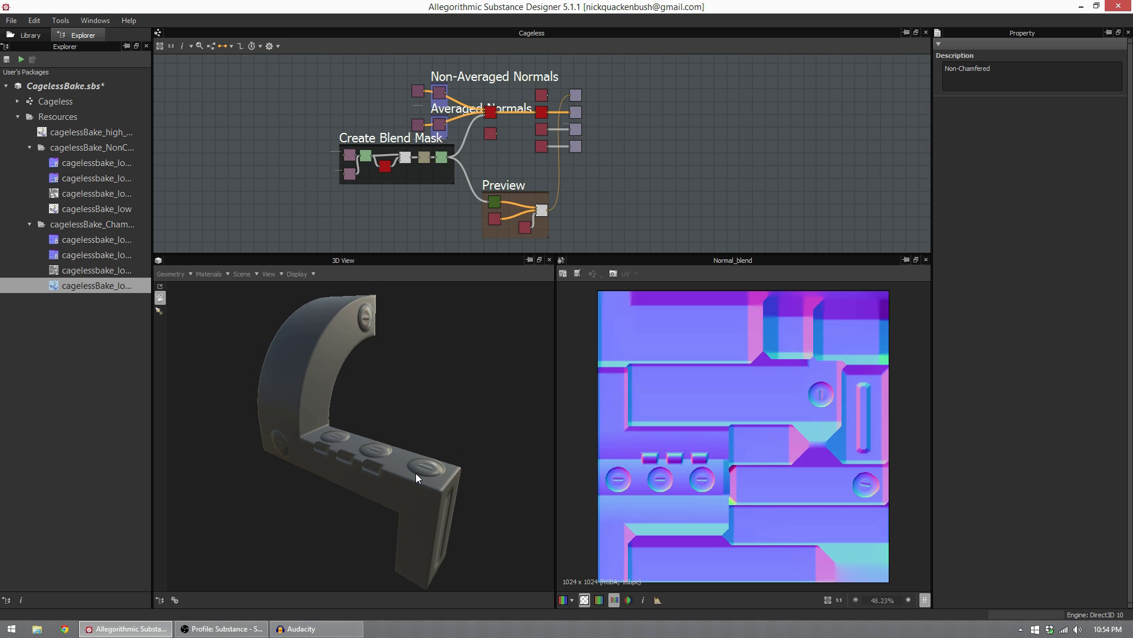